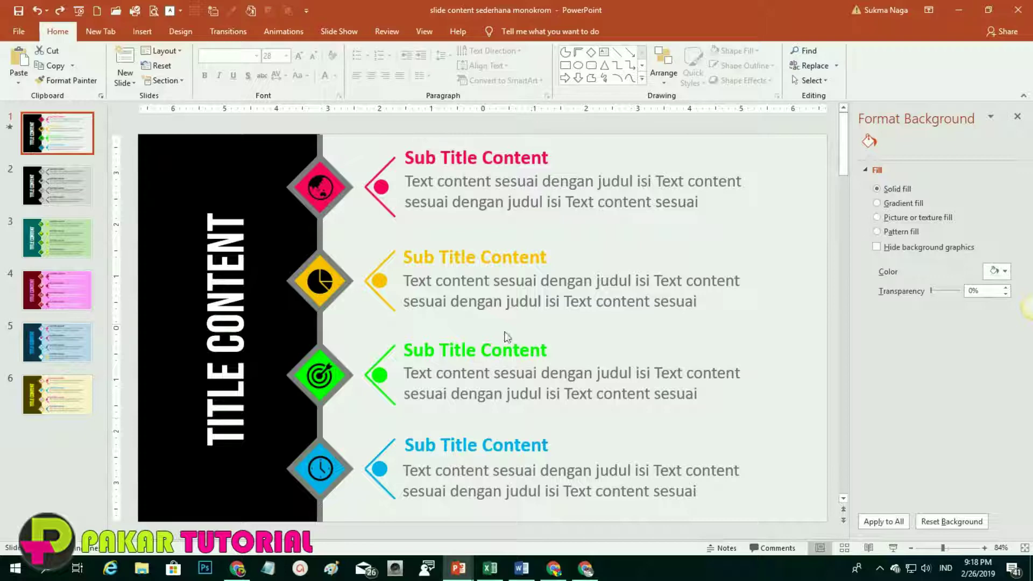
Step: Preview the finished infographic deck as a slide show, then create a new blank presentation
left_click(893, 548)
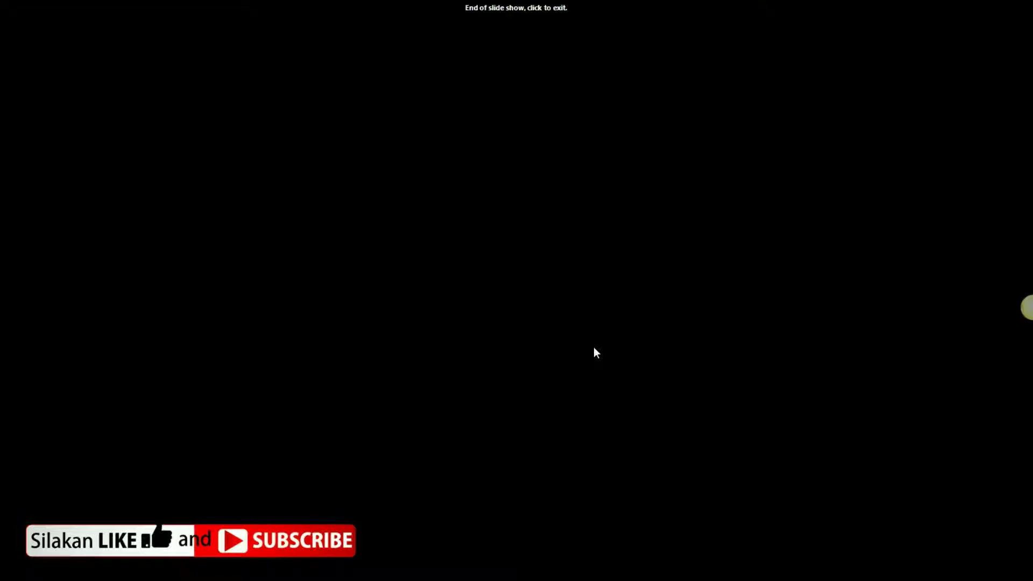
left_click(593, 348)
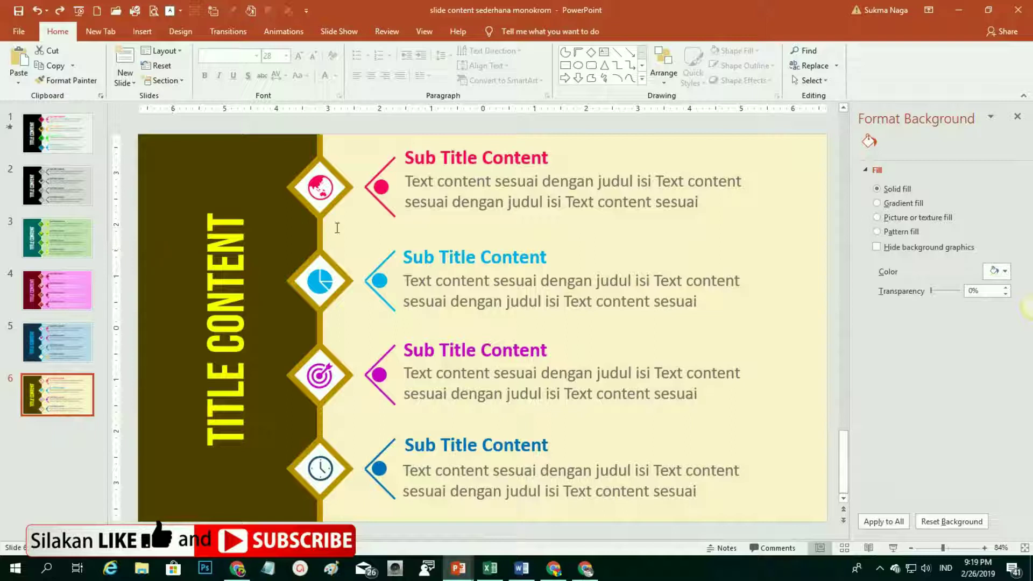
left_click(65, 136)
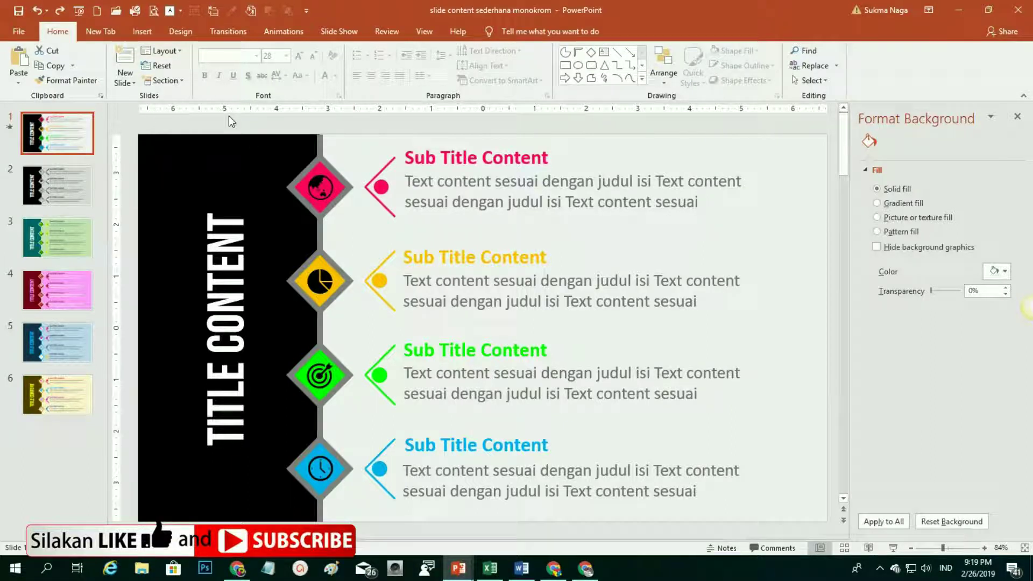
left_click(98, 14)
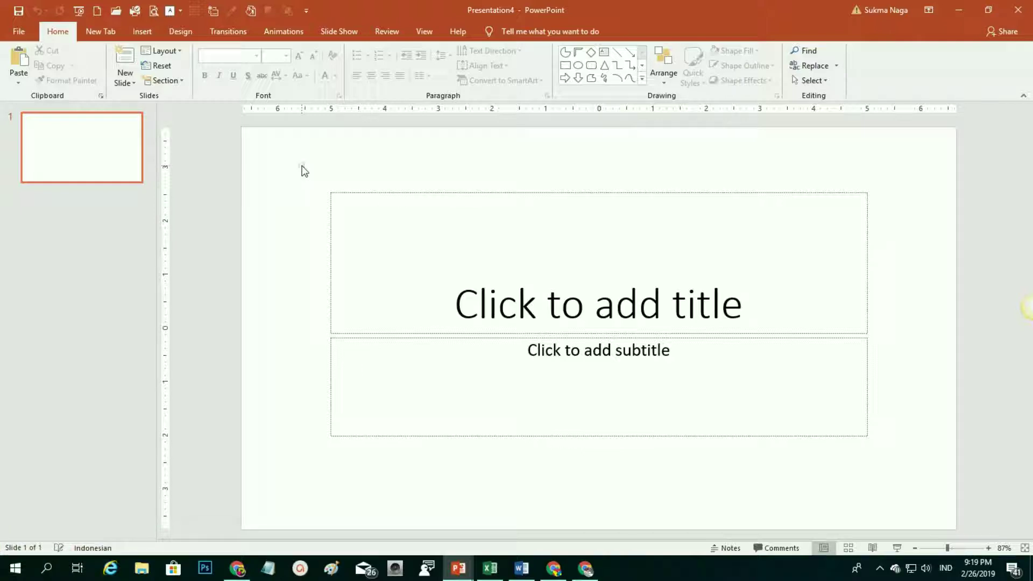
Step: Delete the default title and subtitle placeholders from Presentation4's title slide
left_click_drag(303, 167, 939, 523)
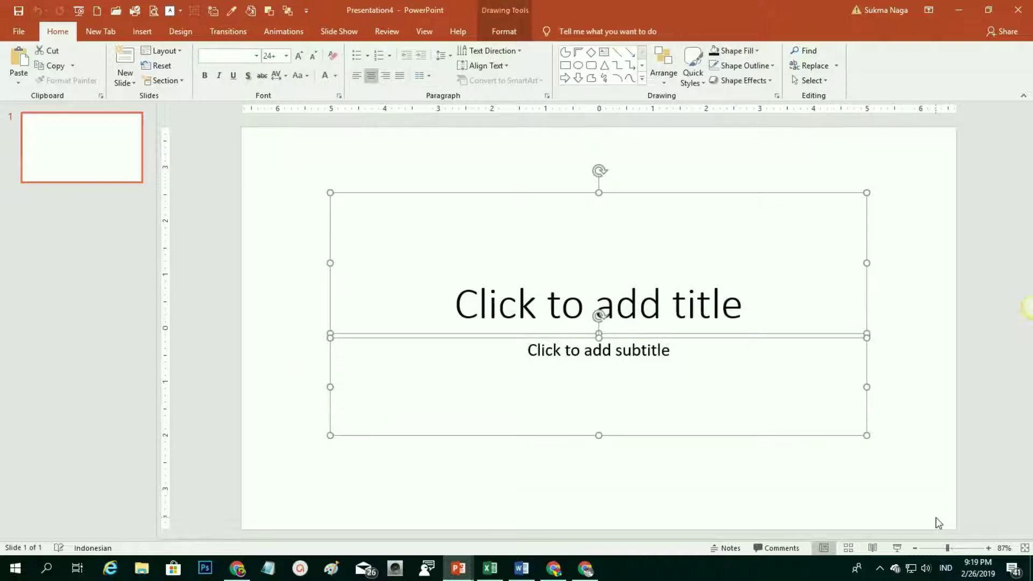
key("Delete")
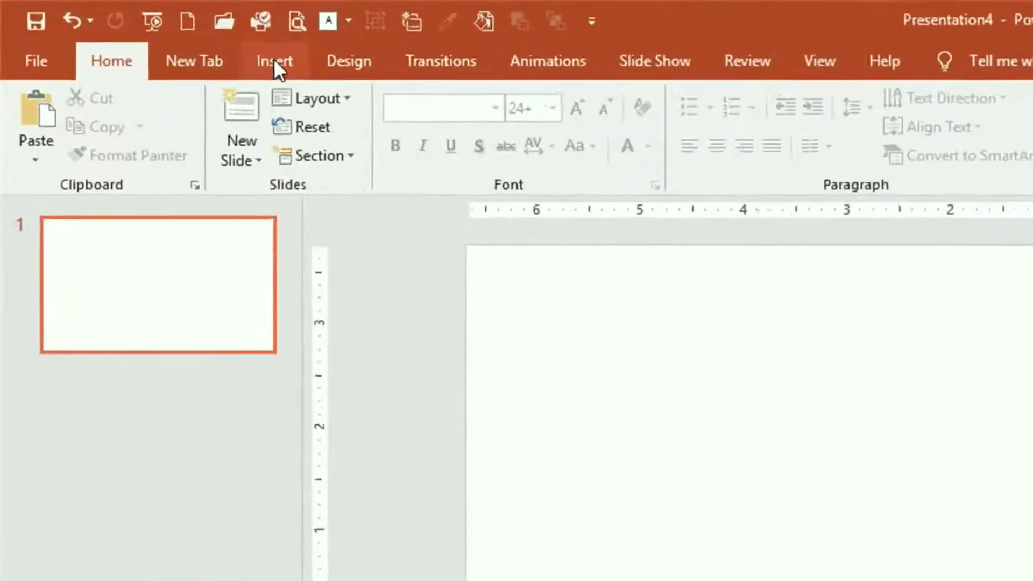
Step: Draw a full-height rectangle, about 3.41" wide, down the slide's left side
left_click(143, 32)
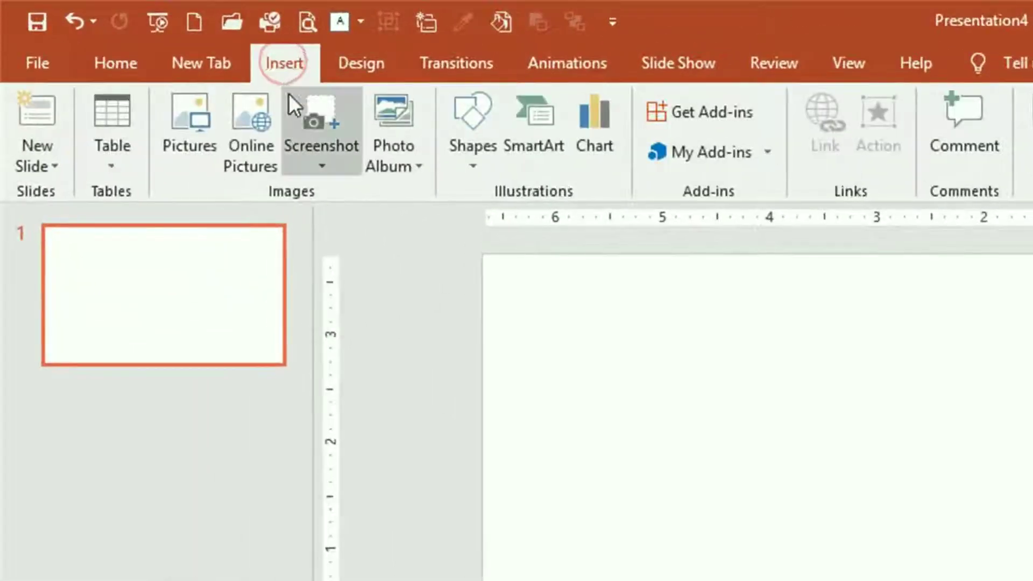
left_click(472, 165)
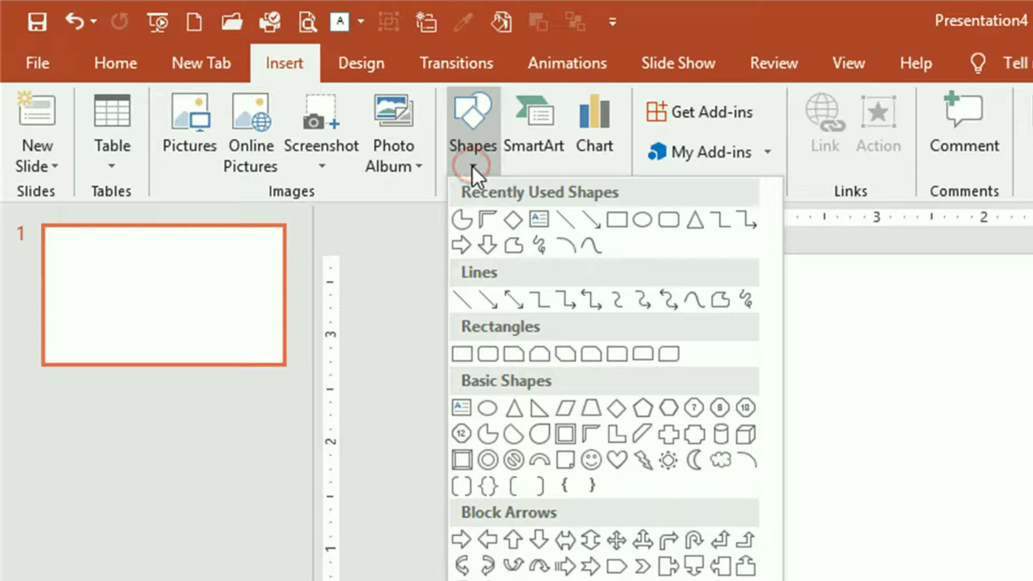
left_click(463, 354)
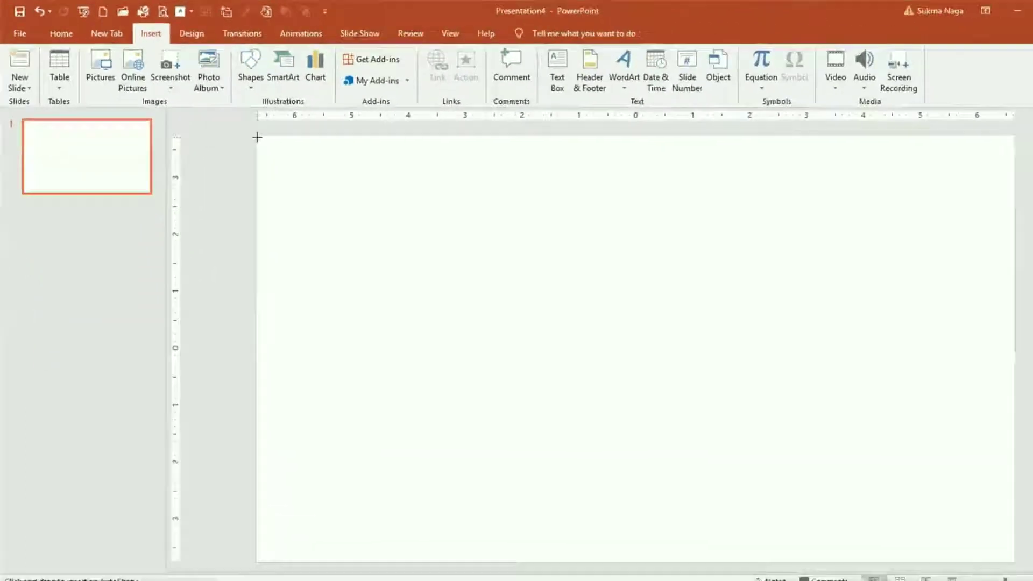
mouse_move(244, 129)
left_mouse_down()
mouse_move(462, 496)
mouse_move(425, 529)
left_mouse_up()
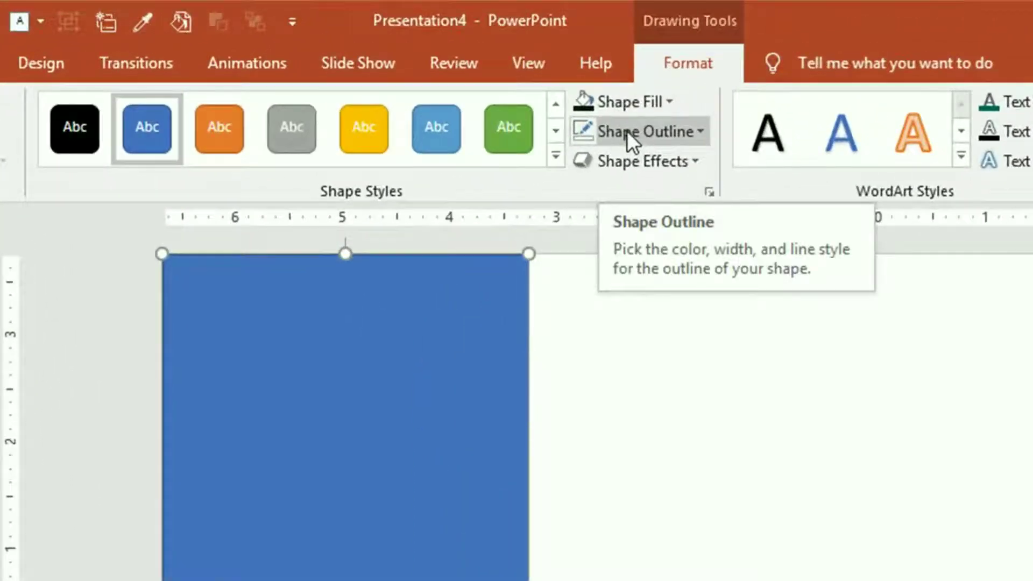
Step: Remove the rectangle's outline and fill it Black, Darker 90%
left_click(627, 130)
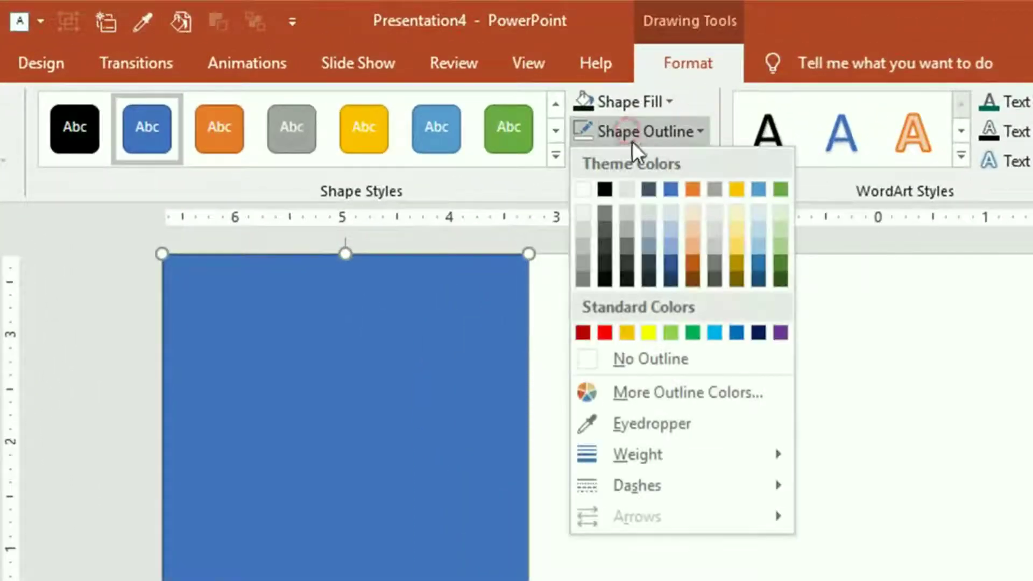
left_click(651, 359)
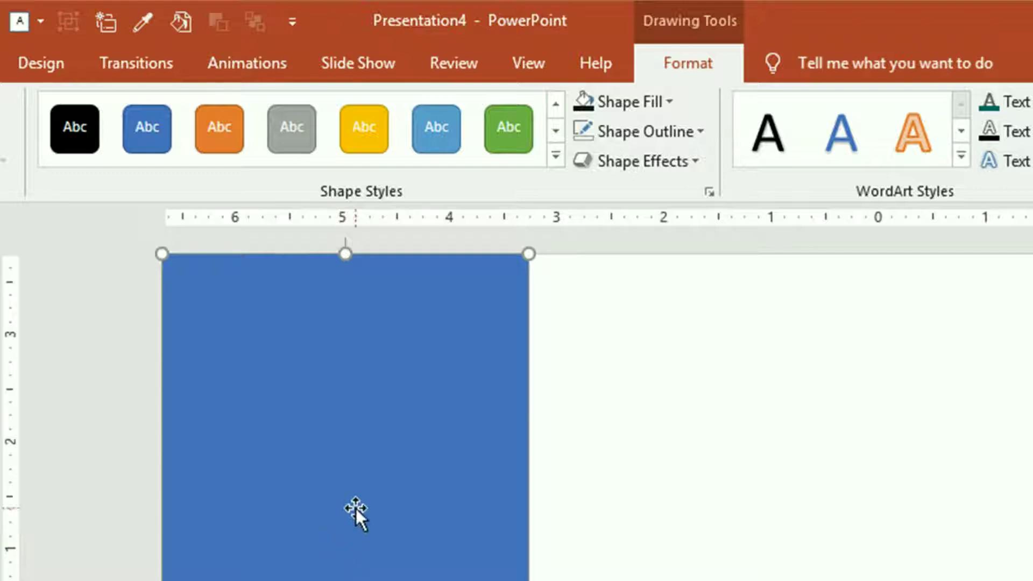
left_click(667, 105)
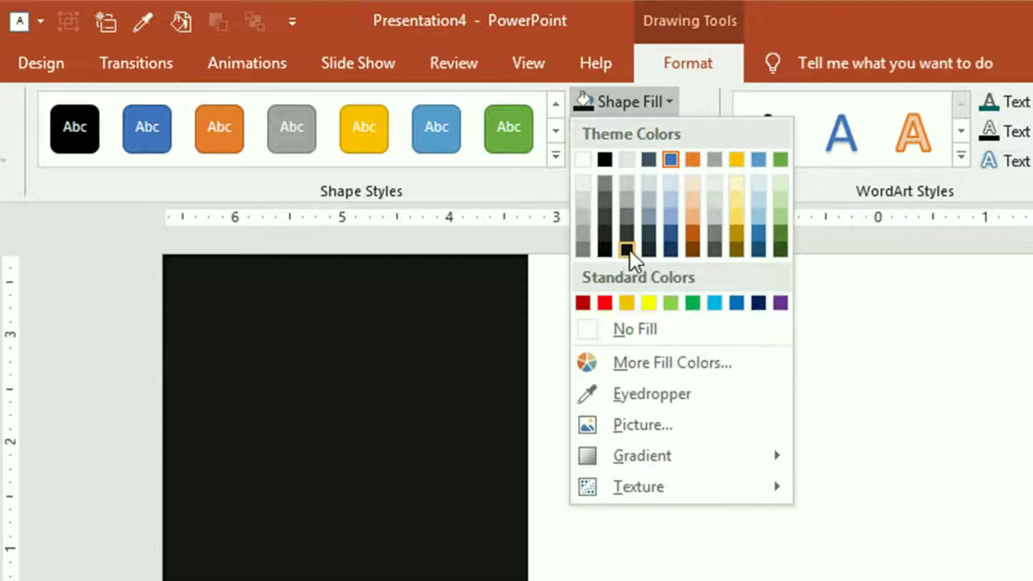
left_click(626, 250)
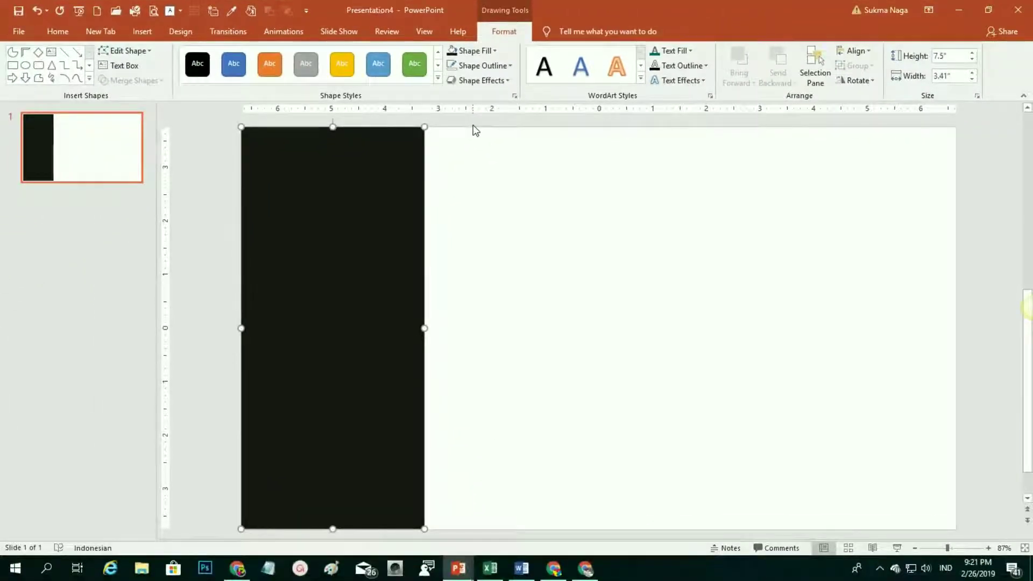
left_click(551, 293)
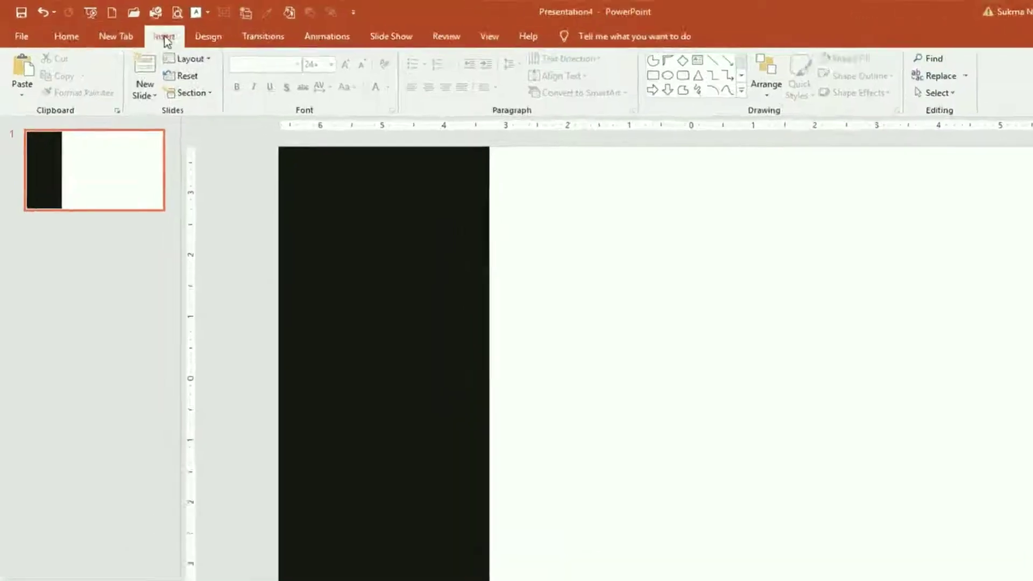
Step: Draw a vertical line down the black rectangle's right edge
left_click(143, 32)
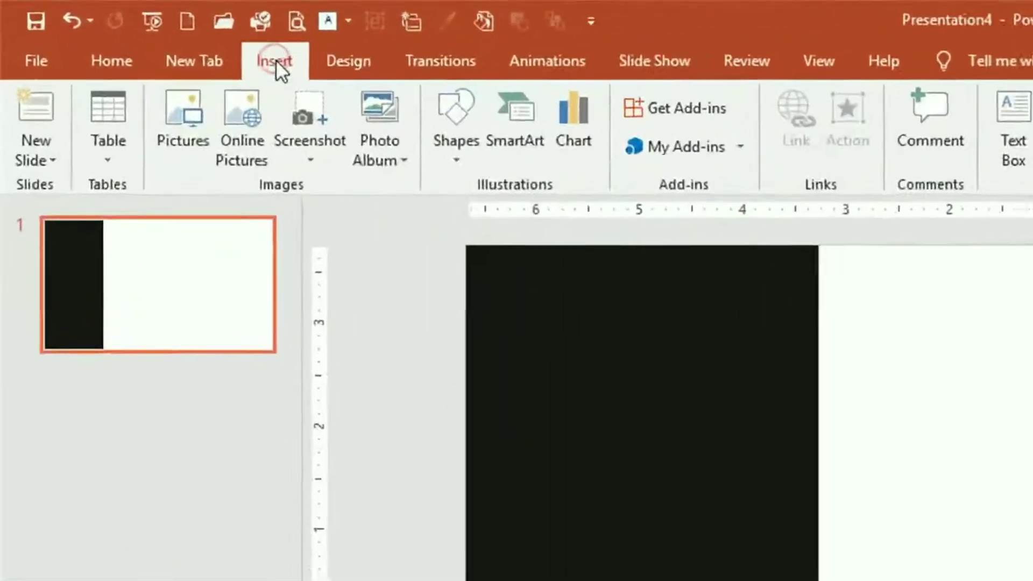
left_click(473, 167)
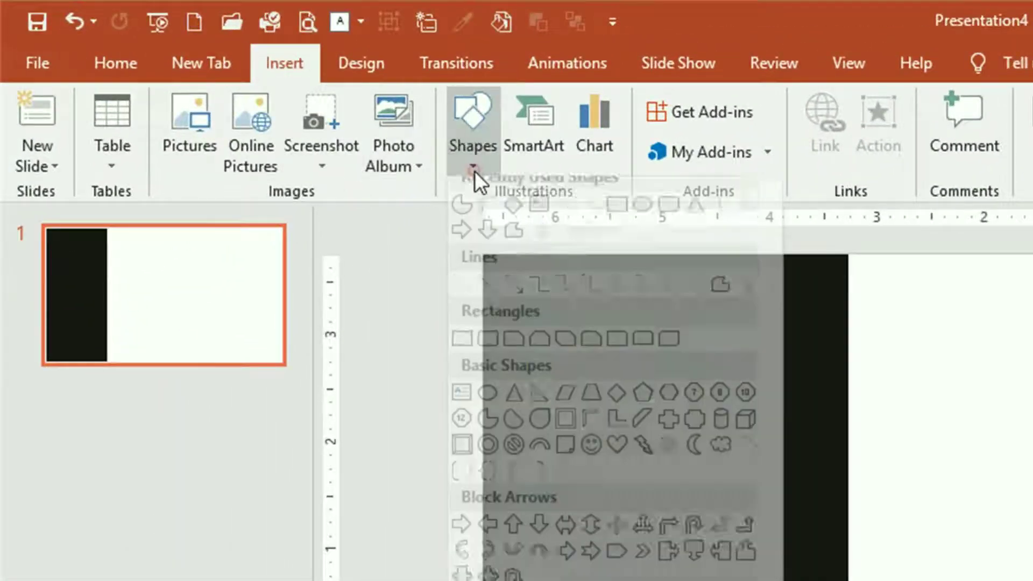
left_click(462, 305)
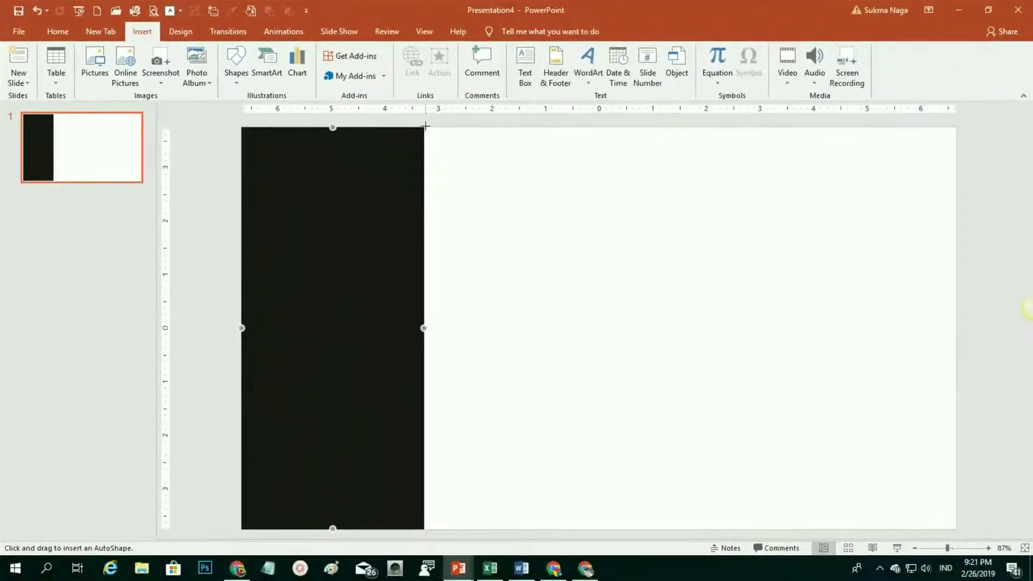
left_click_drag(425, 127, 424, 529)
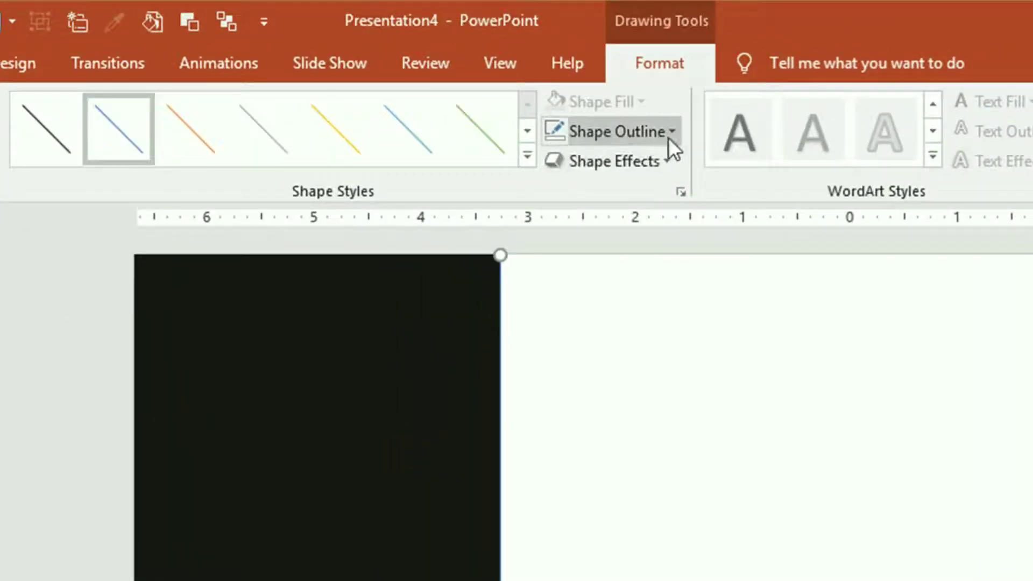
Step: Colour the line Light Gray, Background 2, Darker 50% and make it 6 pt thick
left_click(672, 133)
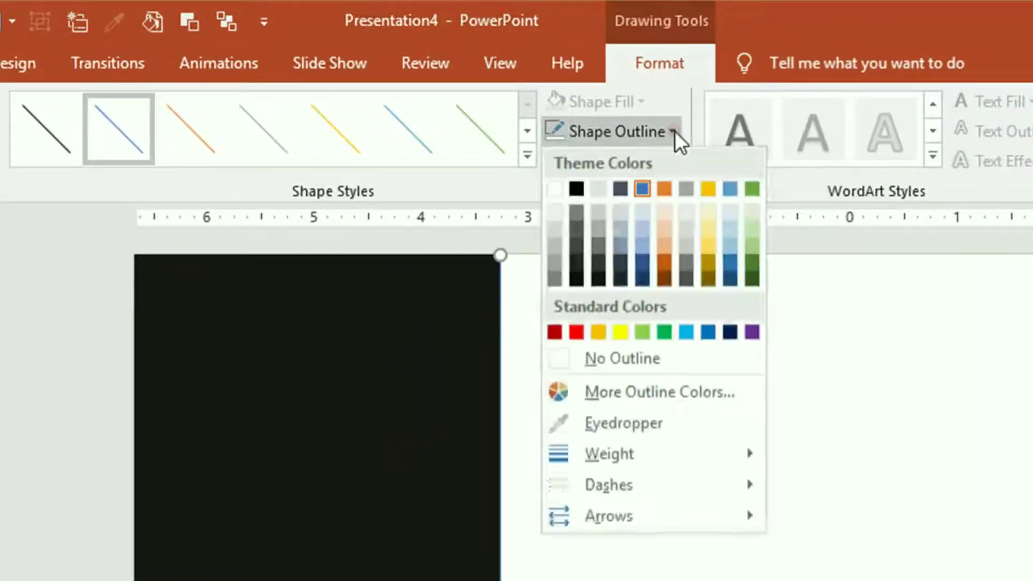
left_click(598, 244)
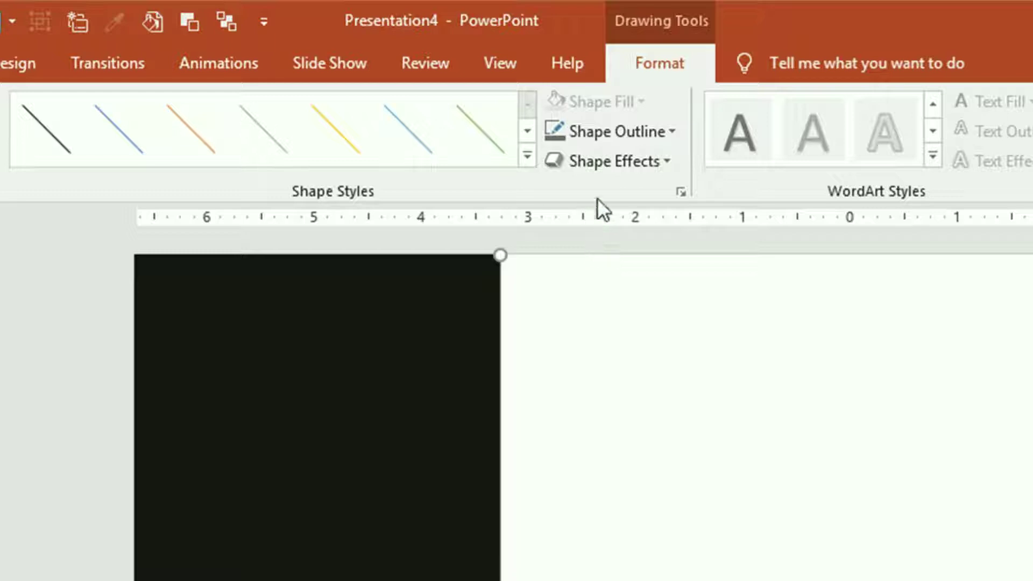
left_click(674, 135)
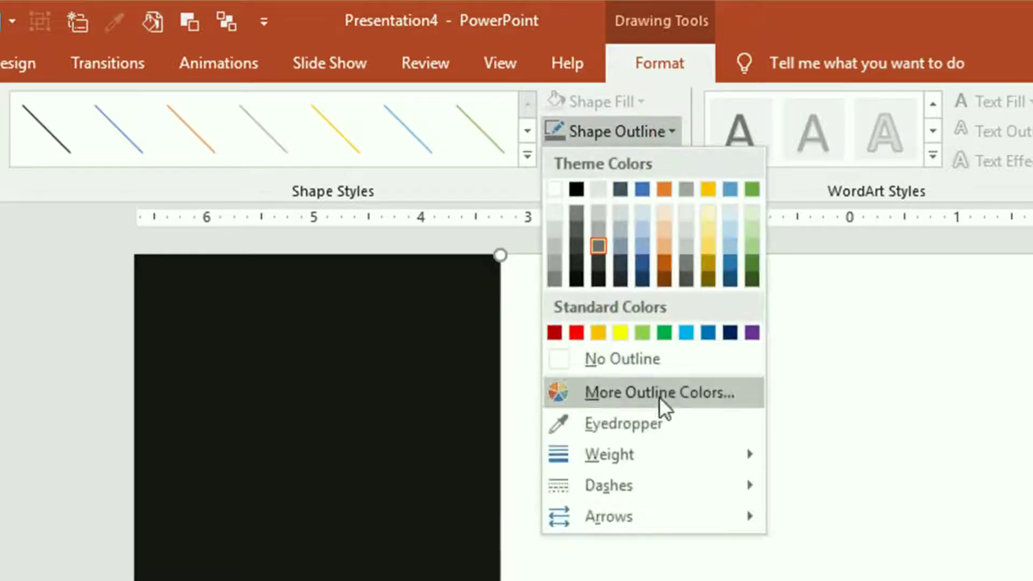
mouse_move(452, 240)
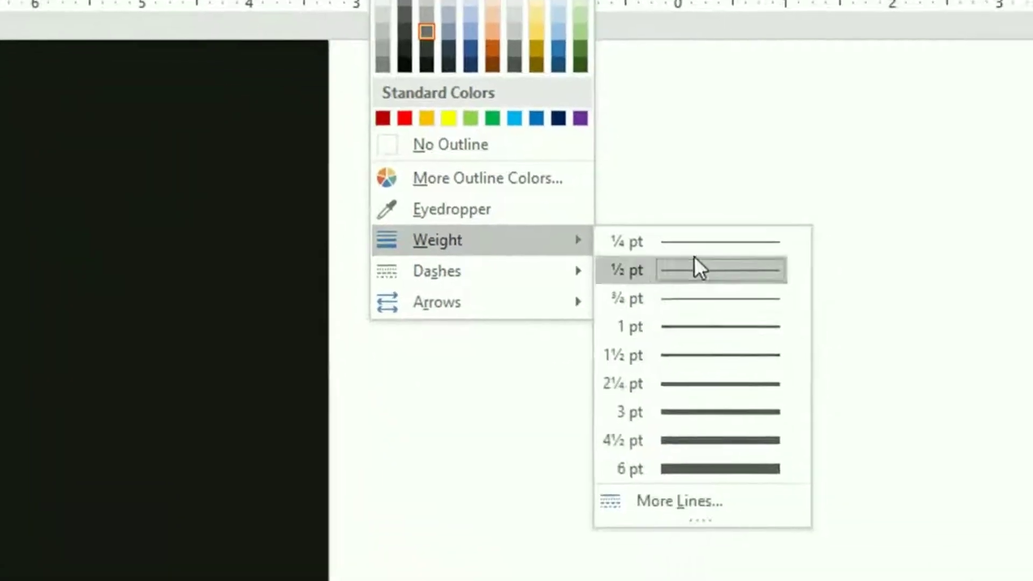
left_click(751, 463)
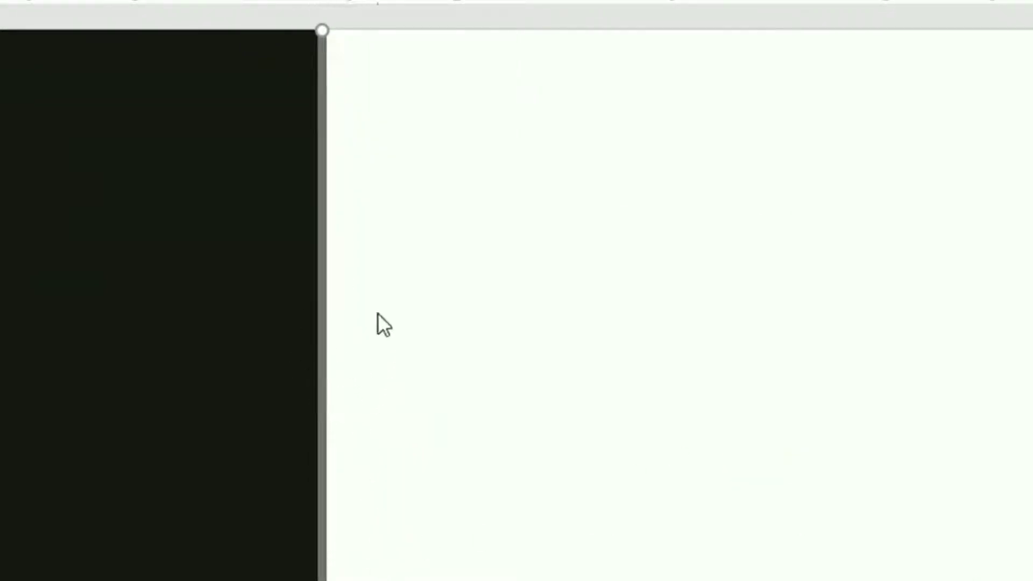
Step: Set the grey divider line's width to 8 pt in the Format Shape pane
right_click(403, 180)
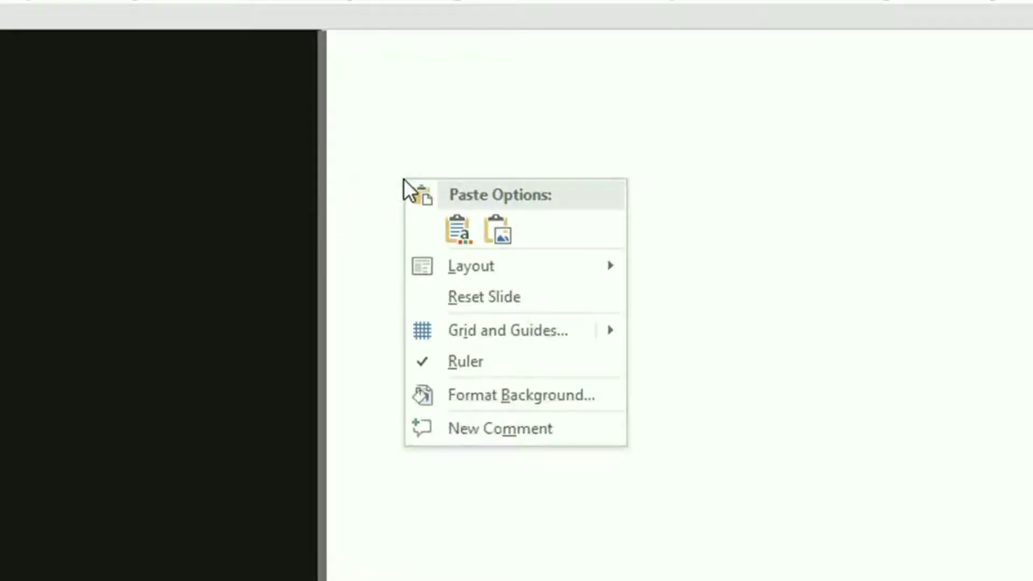
left_click(492, 399)
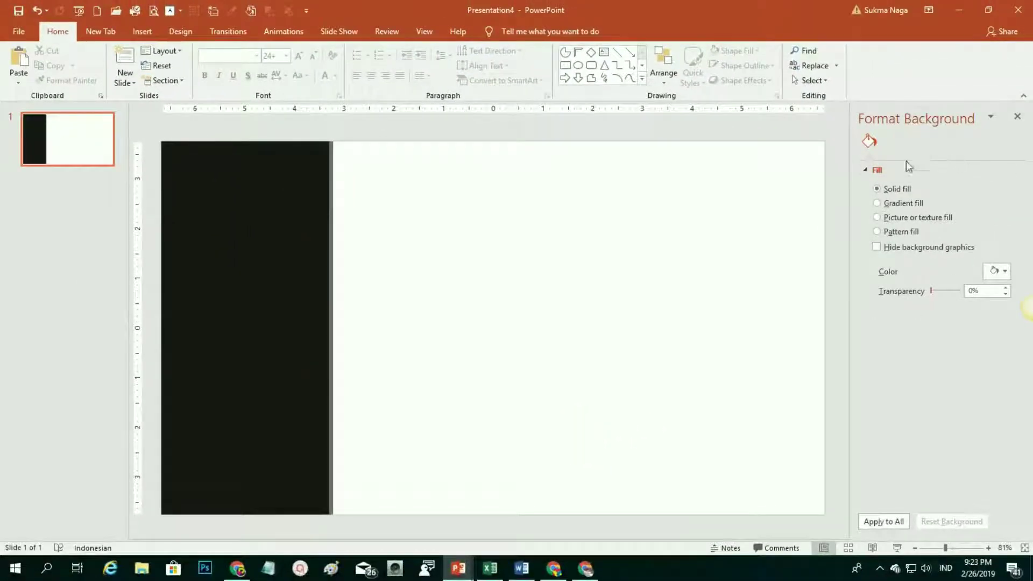
left_click(332, 270)
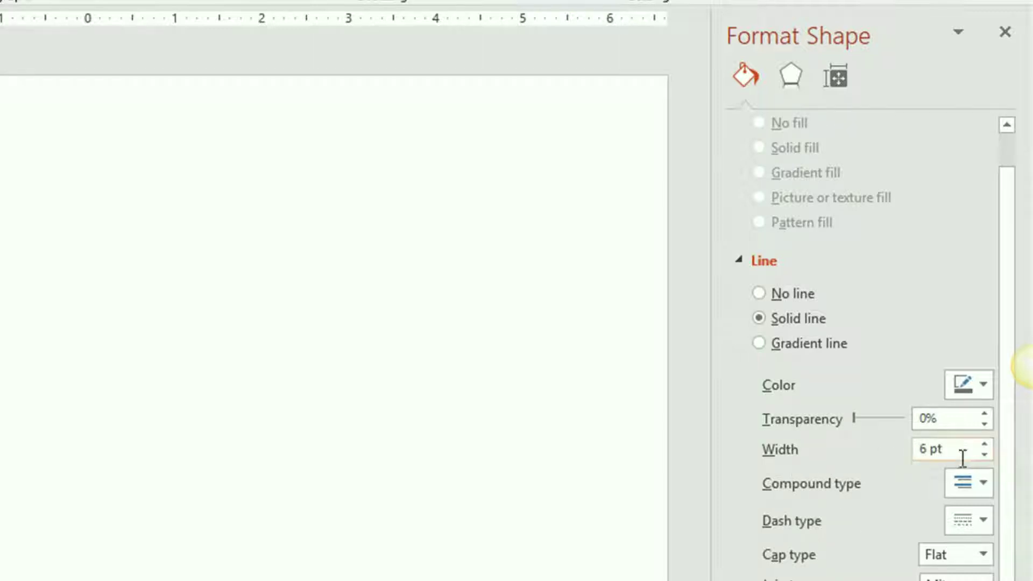
left_click(985, 445)
left_click(985, 444)
left_click(985, 445)
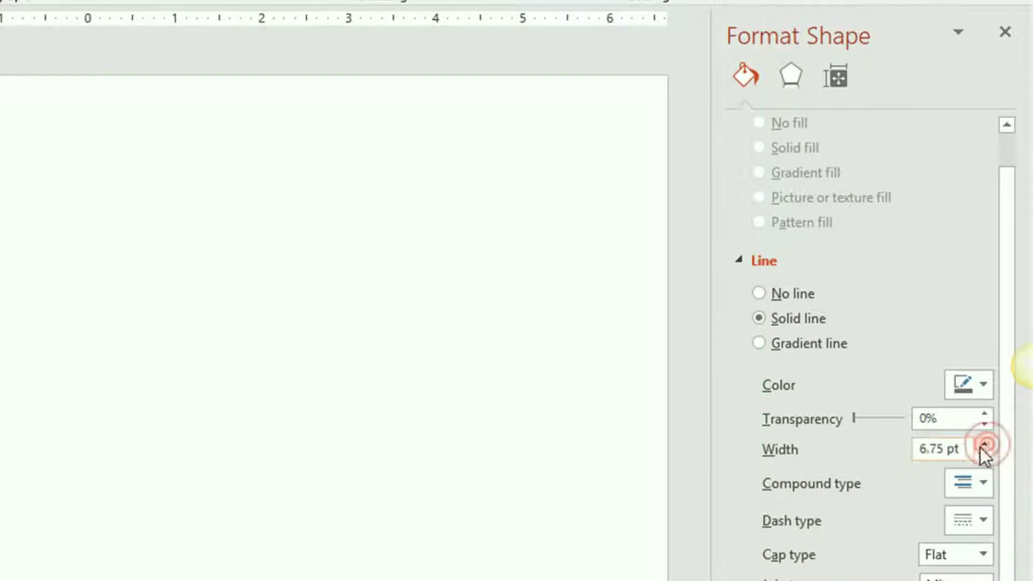
double_click(939, 450)
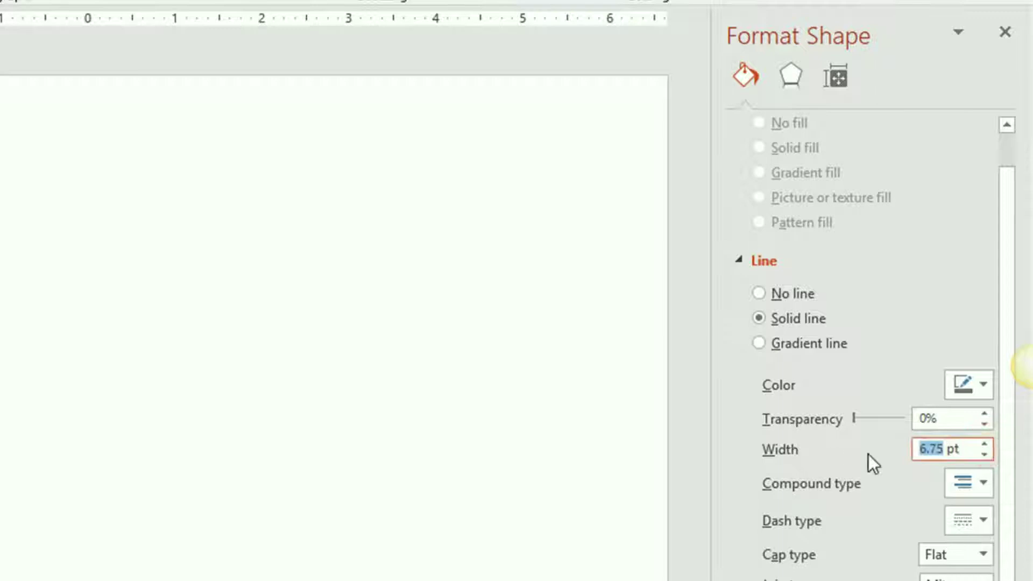
type("8")
left_click(365, 373)
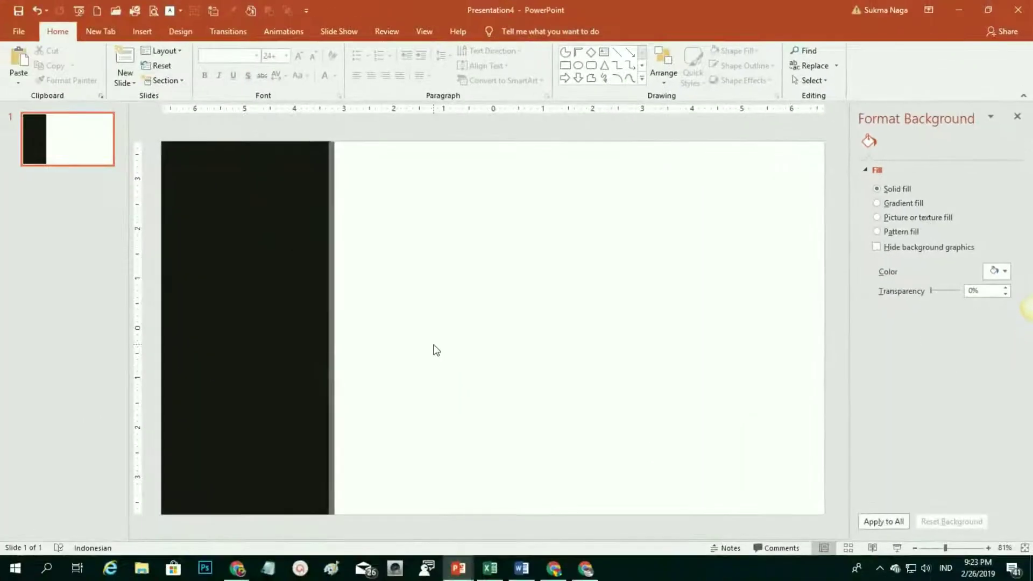
key("alt+n")
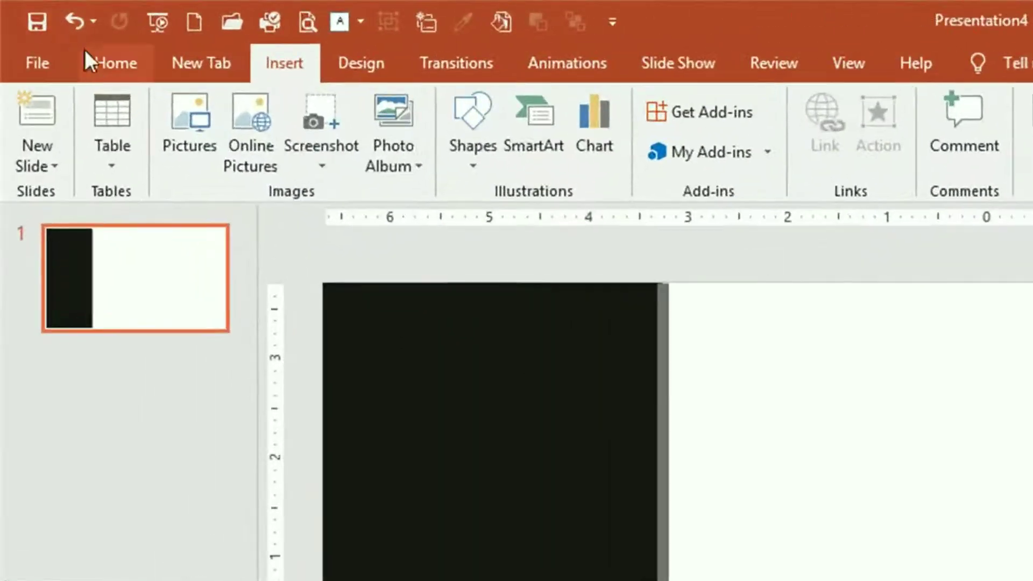
Step: Draw a diamond beside the black panel's edge near the top
left_click(289, 70)
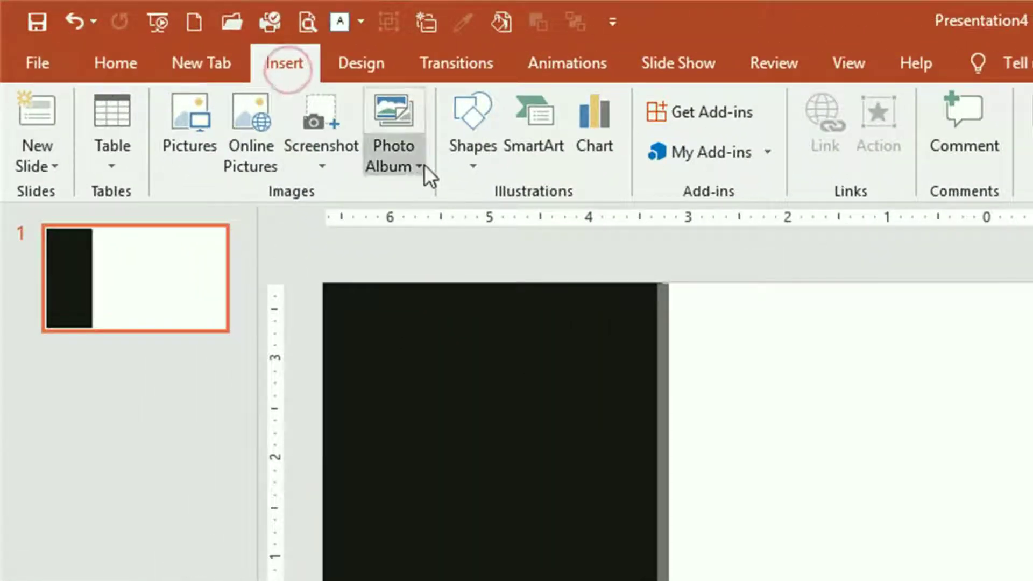
left_click(476, 163)
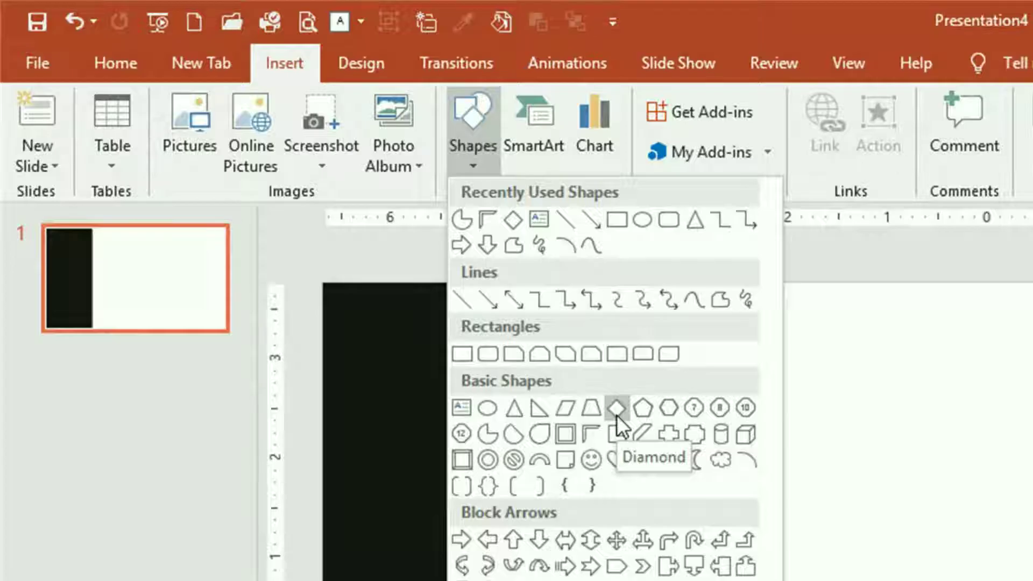
left_click(616, 411)
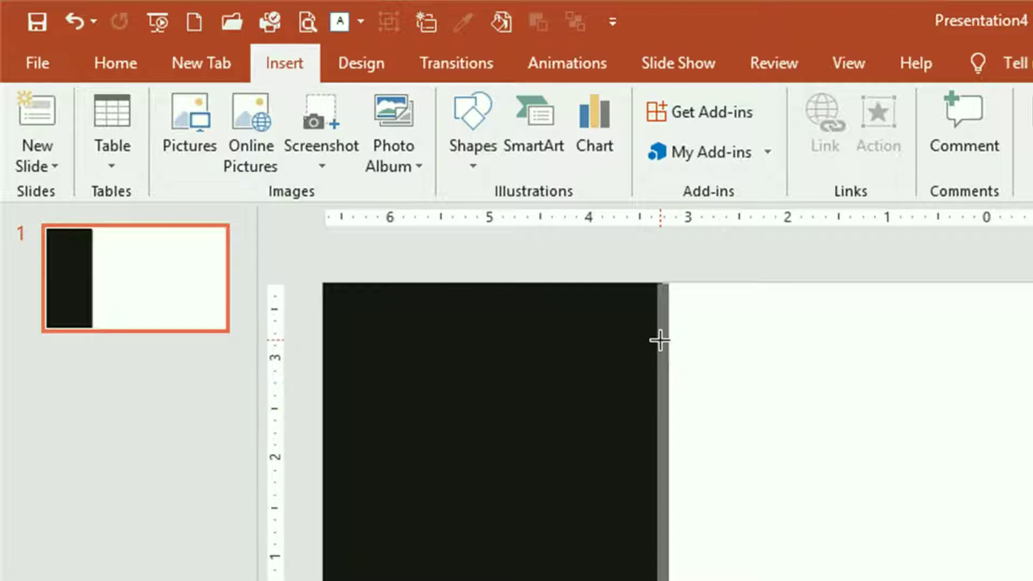
left_click_drag(663, 332, 689, 359)
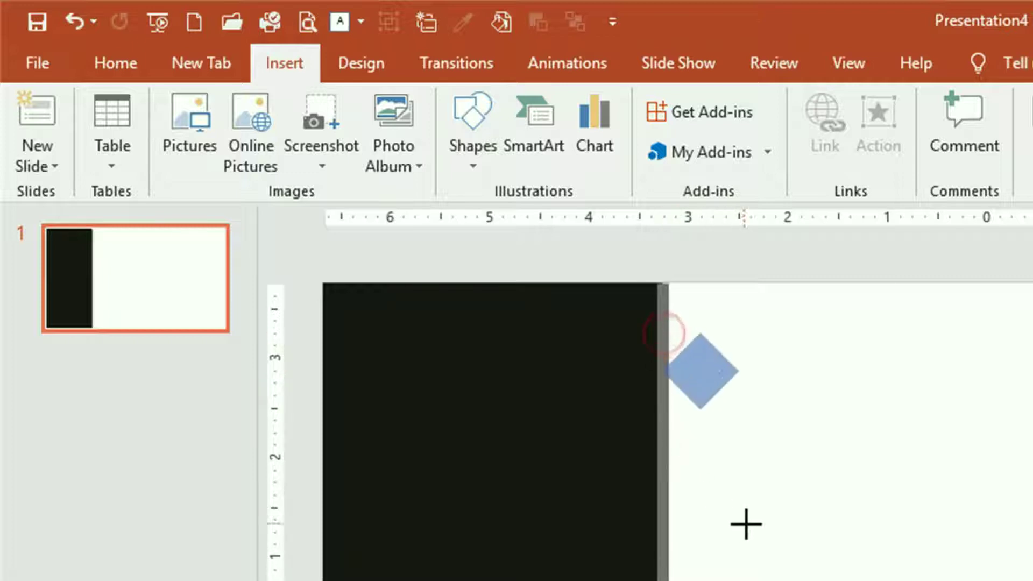
left_click_drag(704, 493, 831, 502)
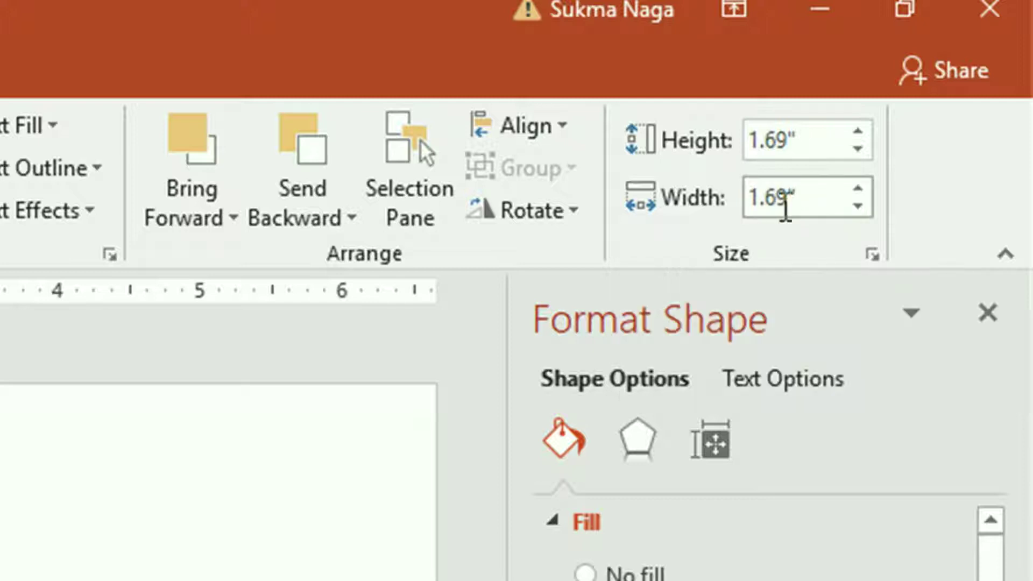
Step: Resize the diamond to 3 cm high by 3 cm wide
left_click(805, 139)
type("1.6")
key("Return")
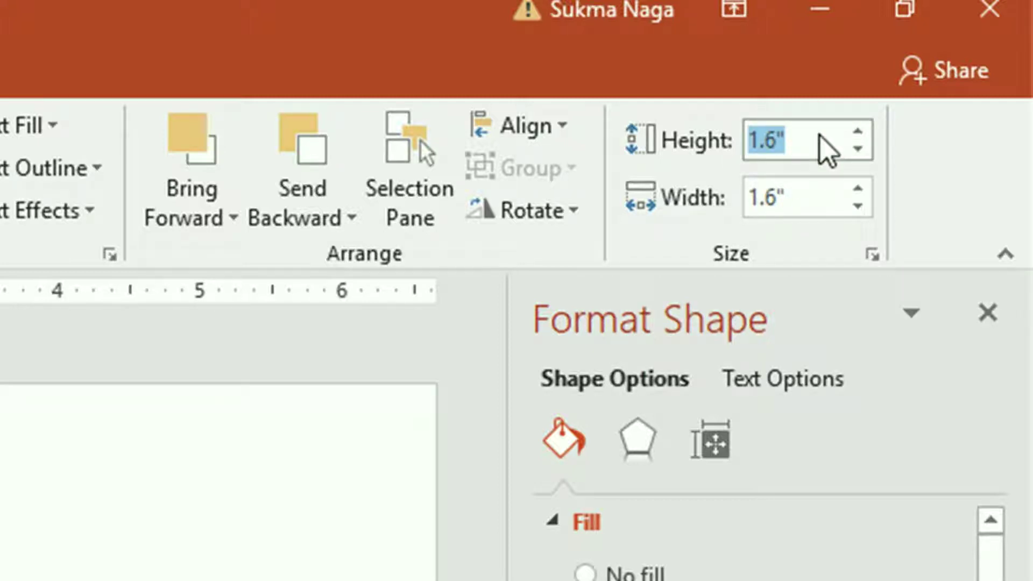
type("3 ")
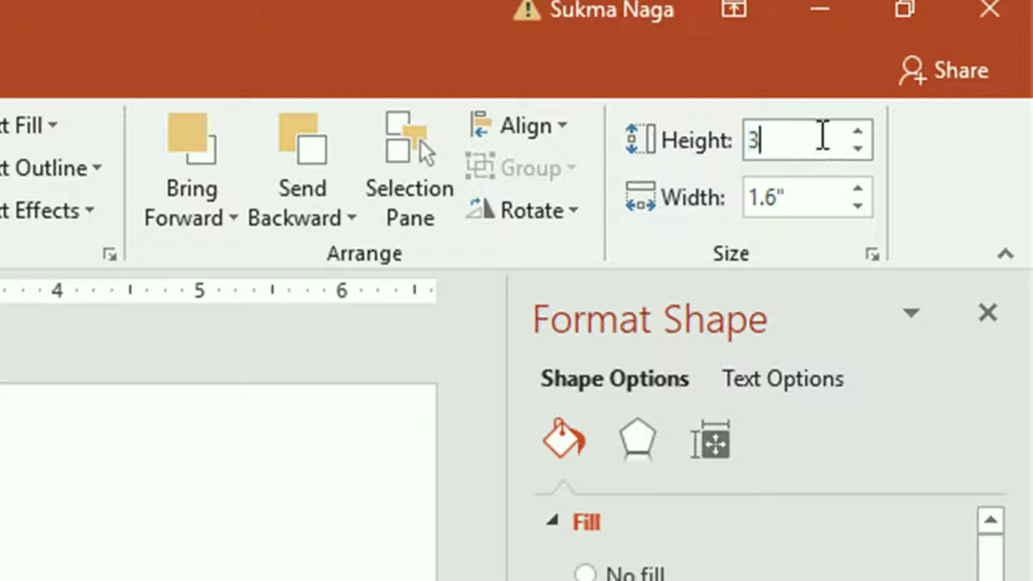
type("cm")
left_click(811, 200)
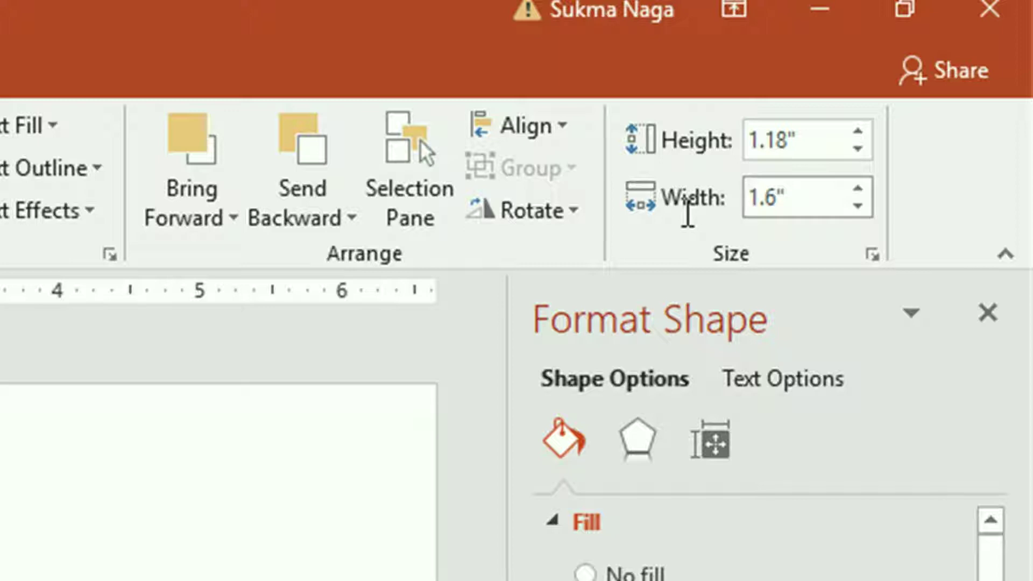
type("3 cm")
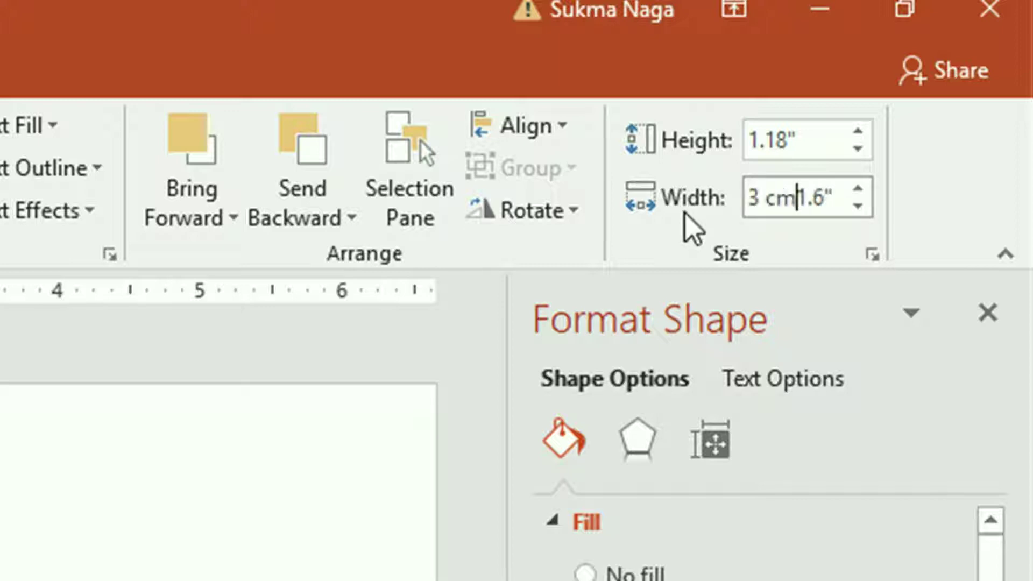
key("Delete")
key("Delete")
key("Delete")
key("Return")
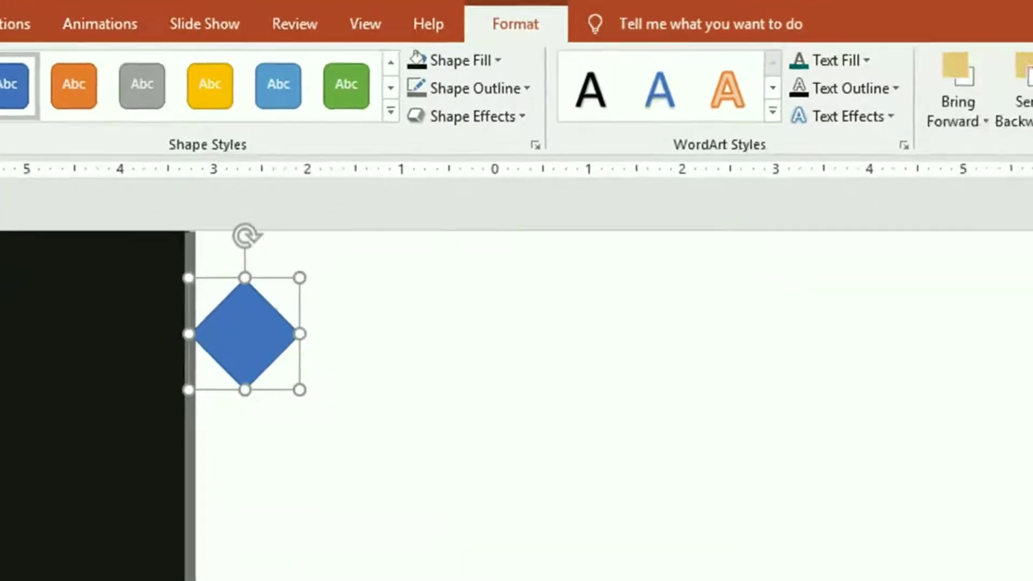
Step: Set the diamond's outline width to 8 pt in Format Shape
left_click(628, 191)
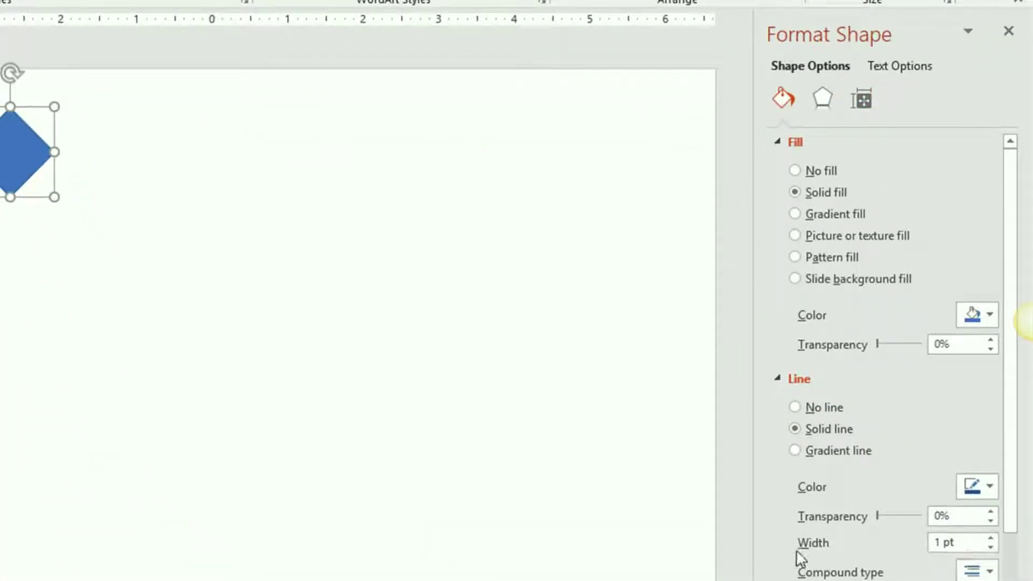
double_click(938, 543)
type("8")
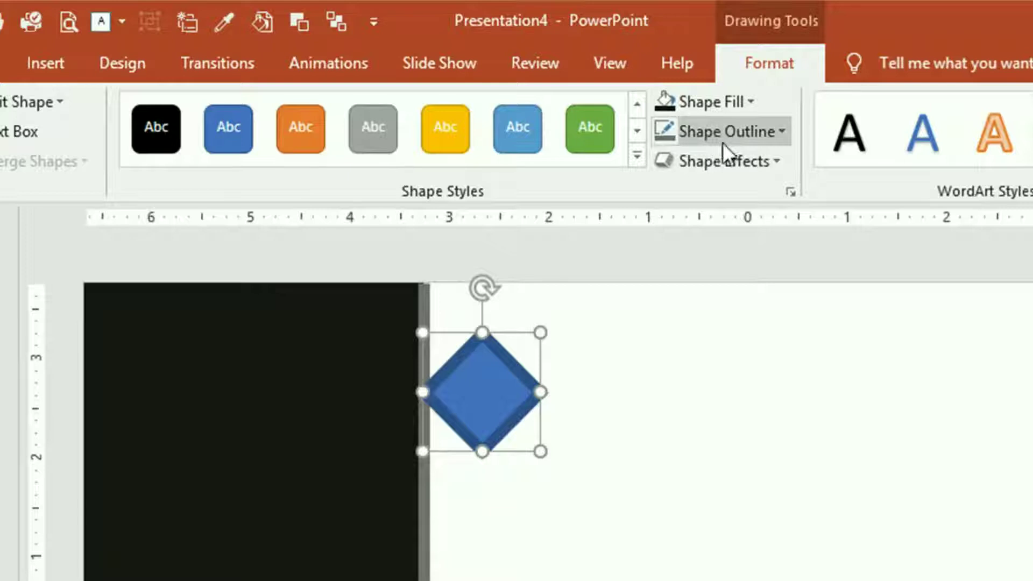
Step: Colour the diamond's outline grey
left_click(781, 133)
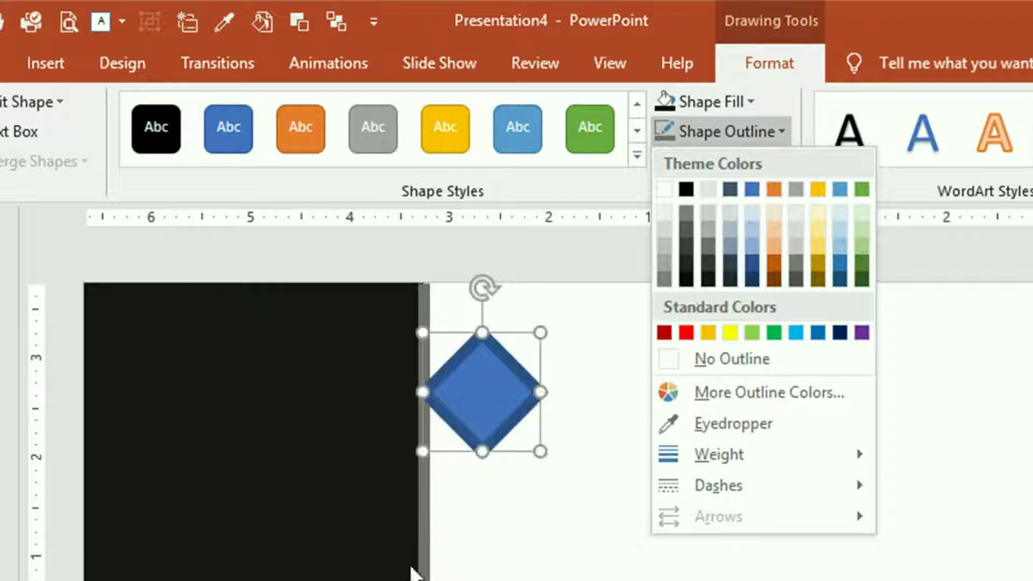
left_click(699, 255)
left_click(782, 137)
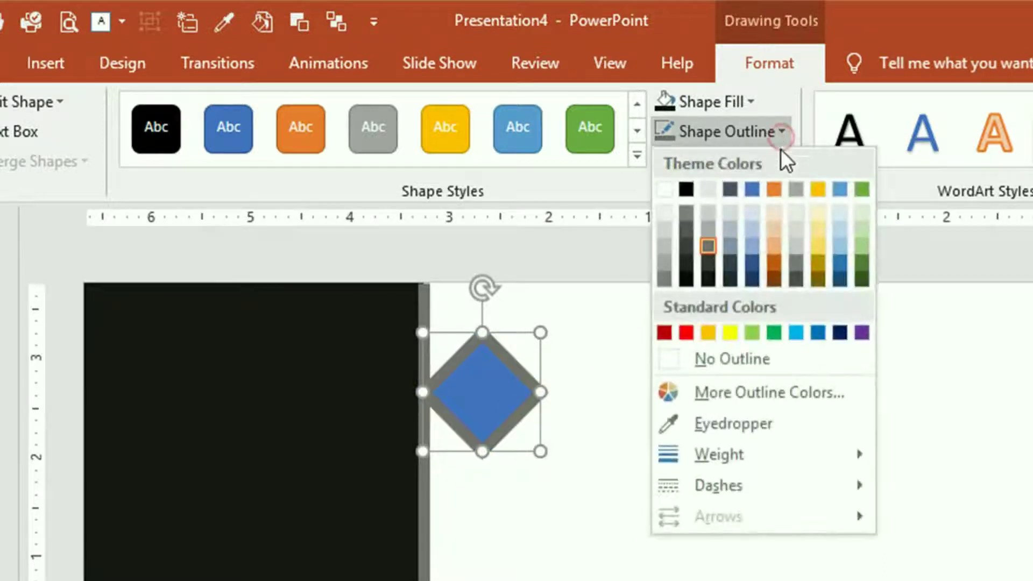
Step: Drag the diamond left so it is centred on the dividing line
left_click(708, 247)
left_click(517, 419)
left_click_drag(500, 435, 441, 433)
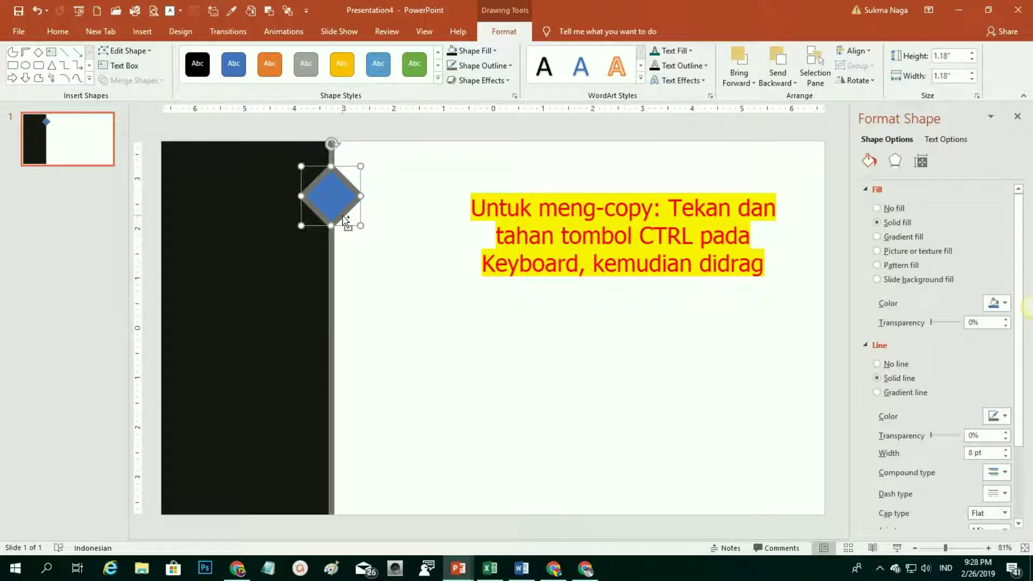
Step: Copy the diamond down the dividing line and select all four diamonds
left_click_drag(345, 220, 347, 487)
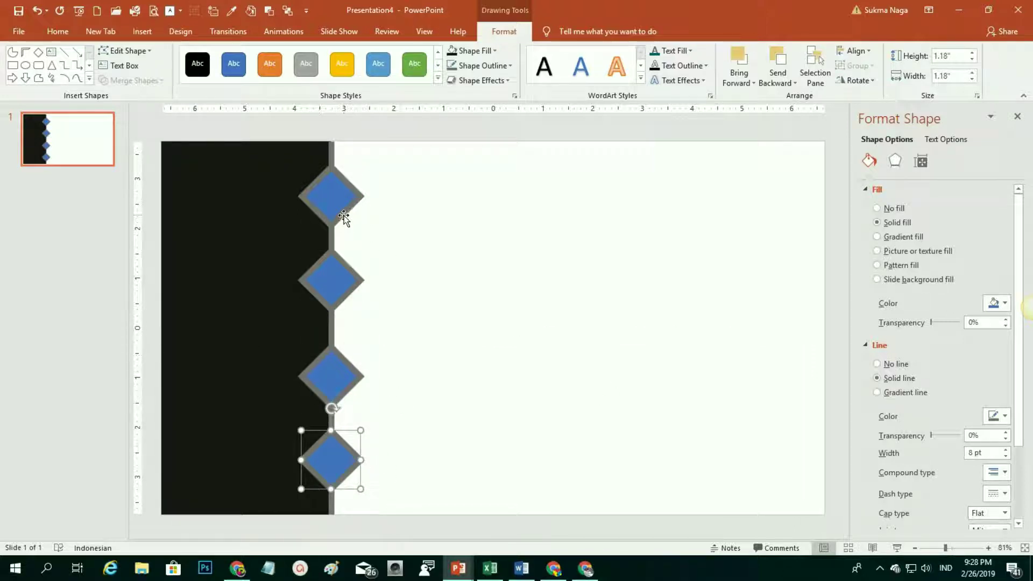
left_click(355, 384, "shift")
left_click(343, 291, "shift")
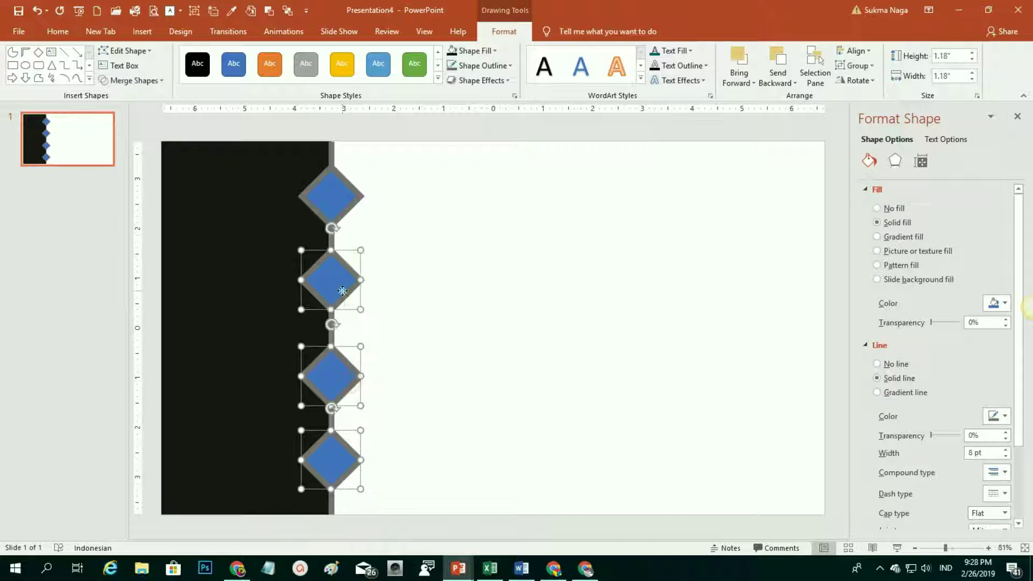
left_click(342, 205, "shift")
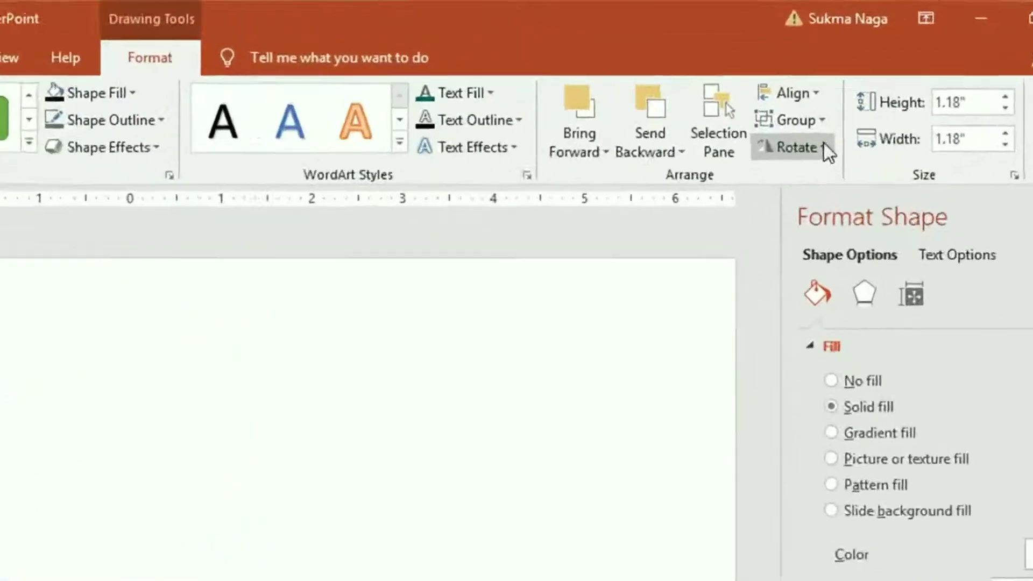
Step: Distribute the four diamonds vertically and align their centres
left_click(807, 102)
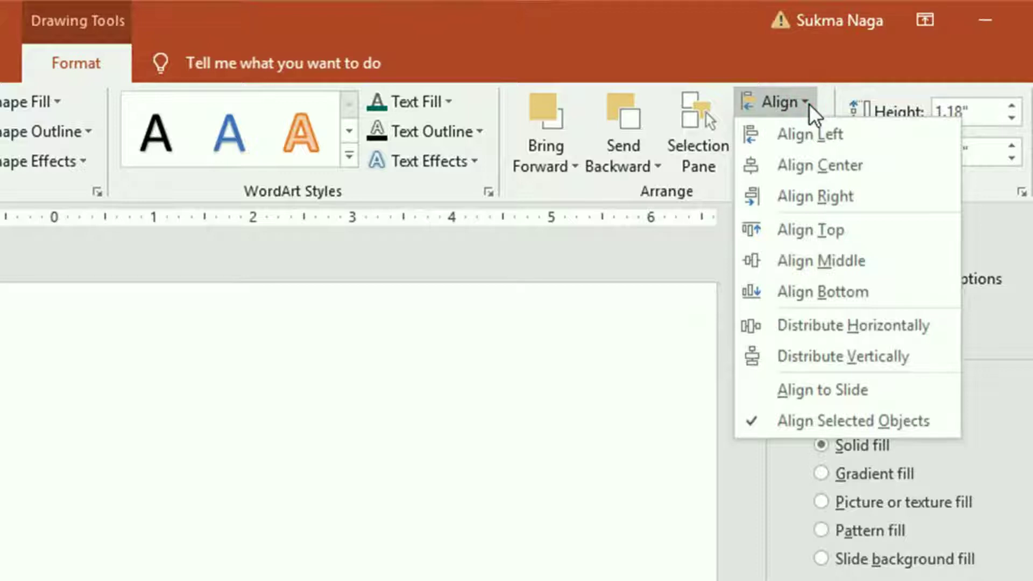
left_click(854, 359)
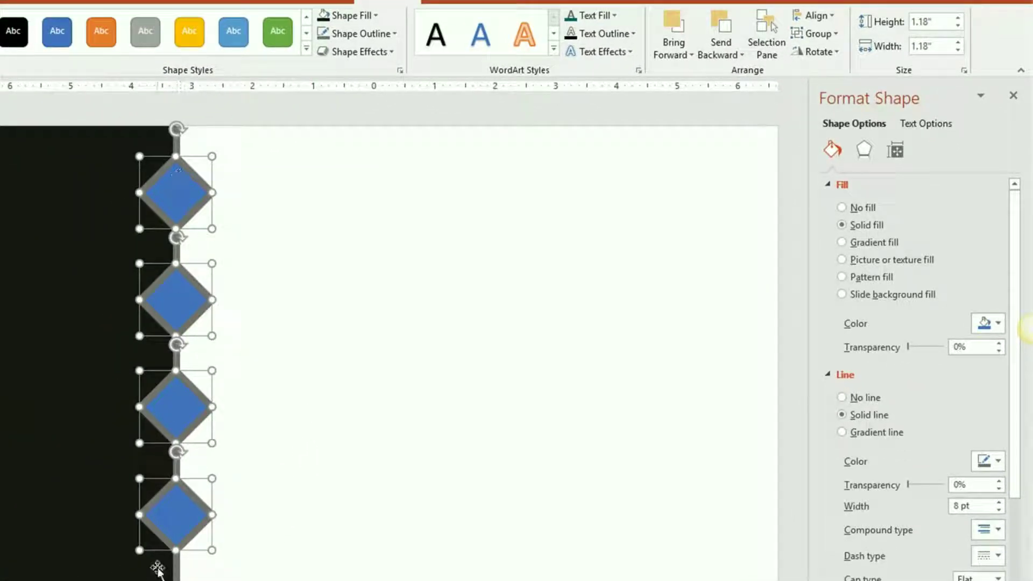
left_click(834, 20)
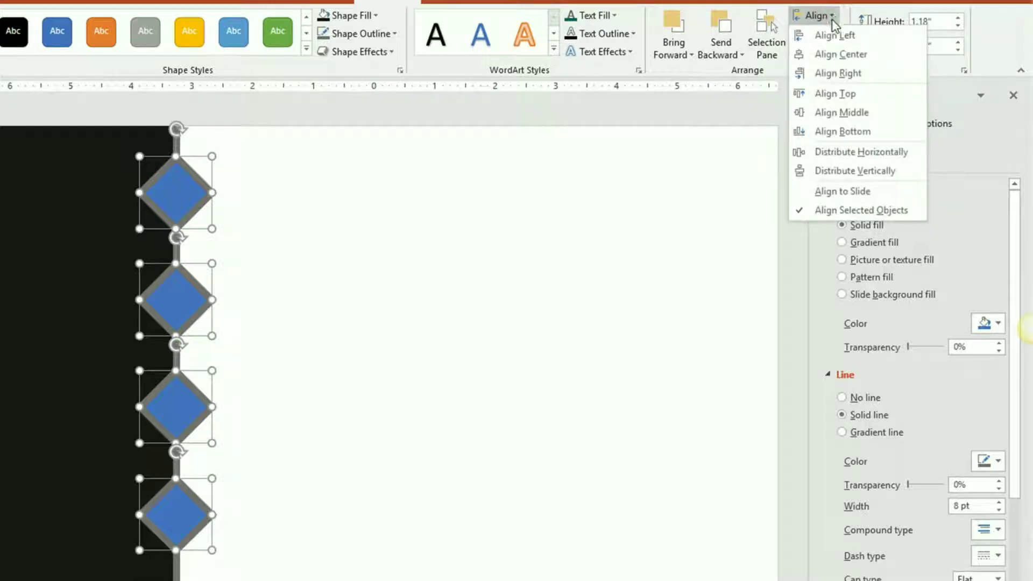
left_click(837, 55)
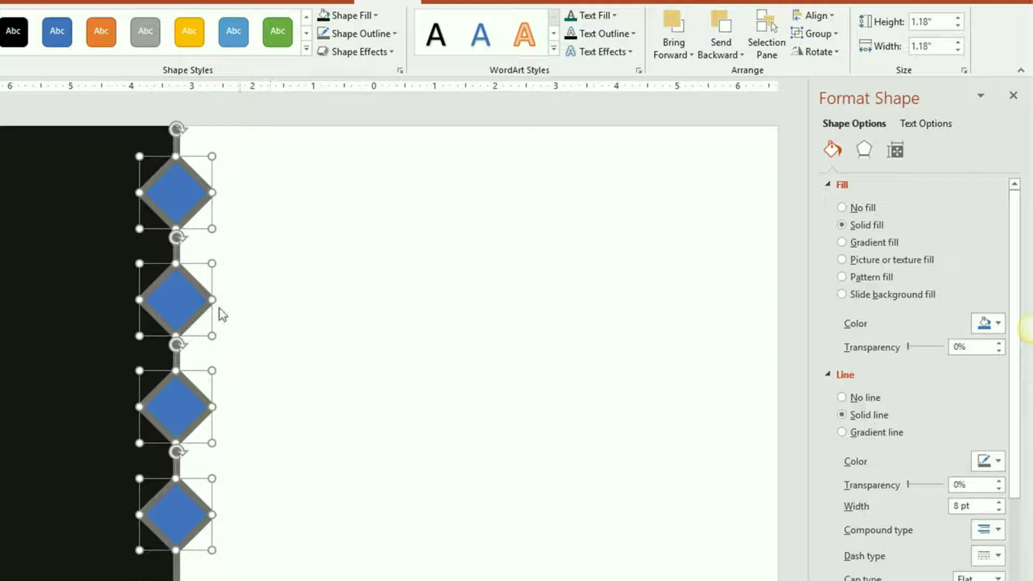
left_click(298, 418)
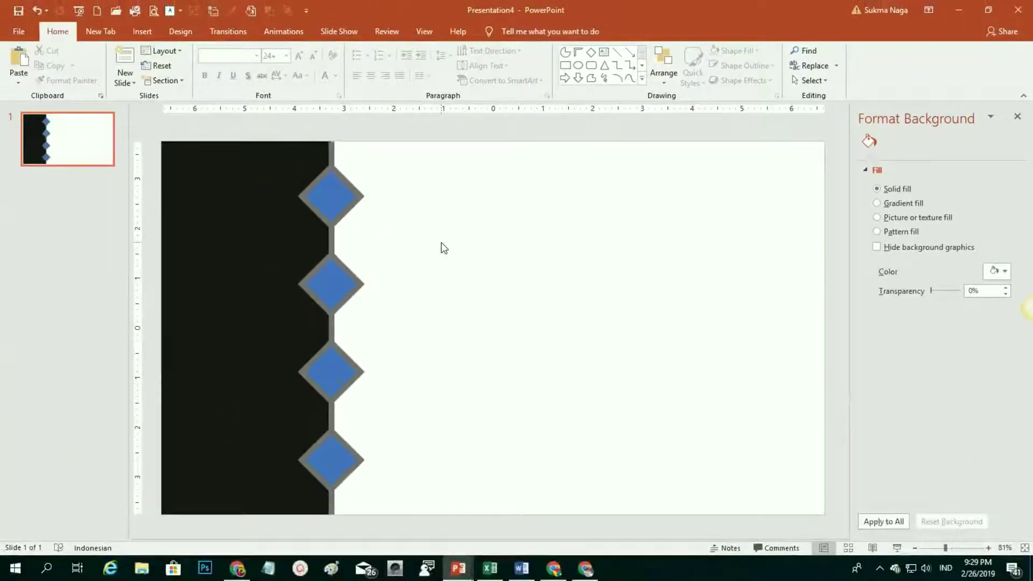
Step: Fill the top diamond pink using More Fill Colors
left_click(335, 193)
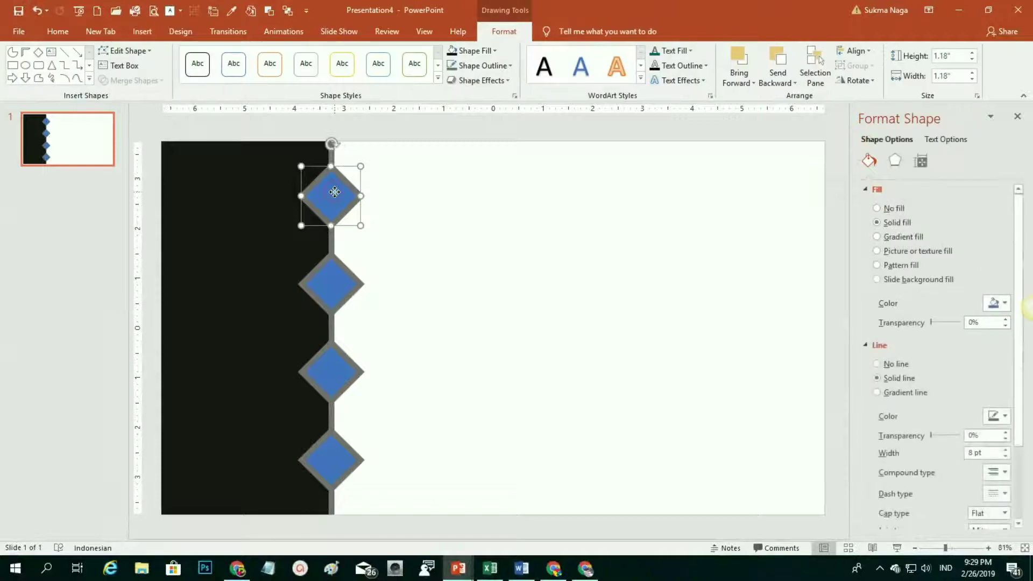
left_click(492, 53)
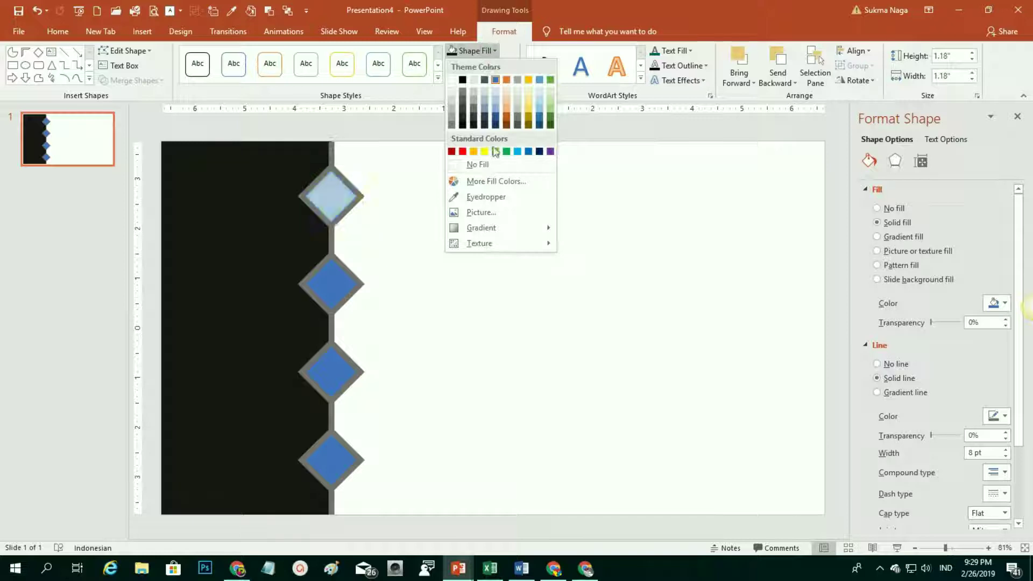
left_click(493, 181)
double_click(504, 271)
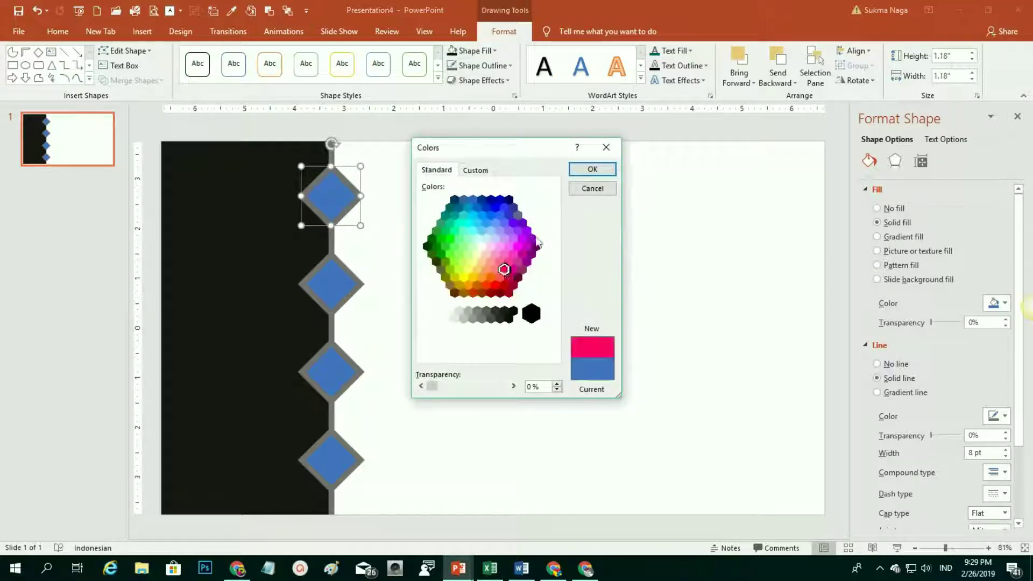
Step: Fill the remaining diamonds yellow, cyan and green from top to bottom
left_click(339, 269)
left_click(492, 51)
left_click(484, 151)
left_click(331, 371)
left_click(492, 51)
left_click(517, 151)
left_click(331, 460)
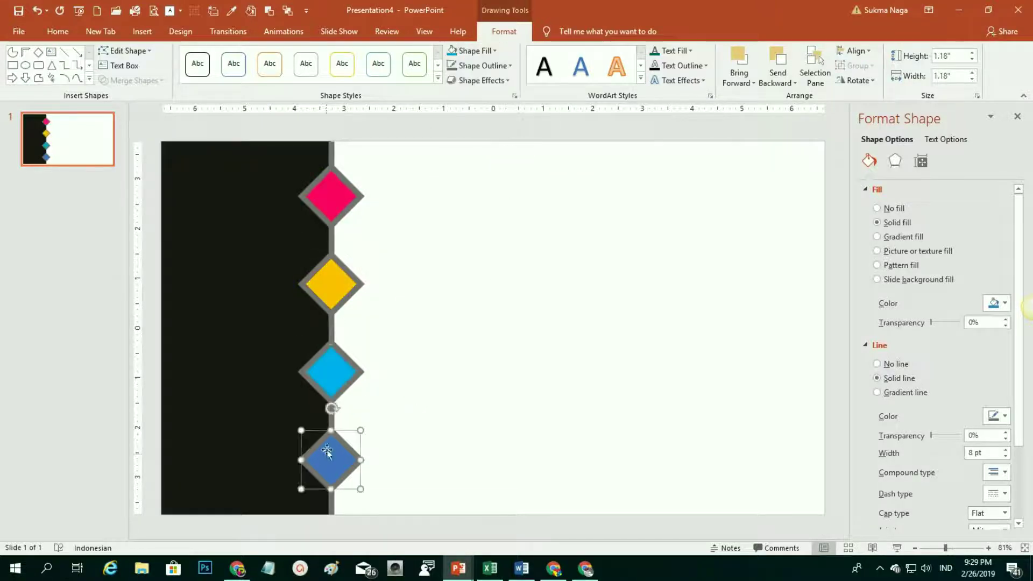
left_click(492, 51)
left_click(452, 177)
left_click(477, 379)
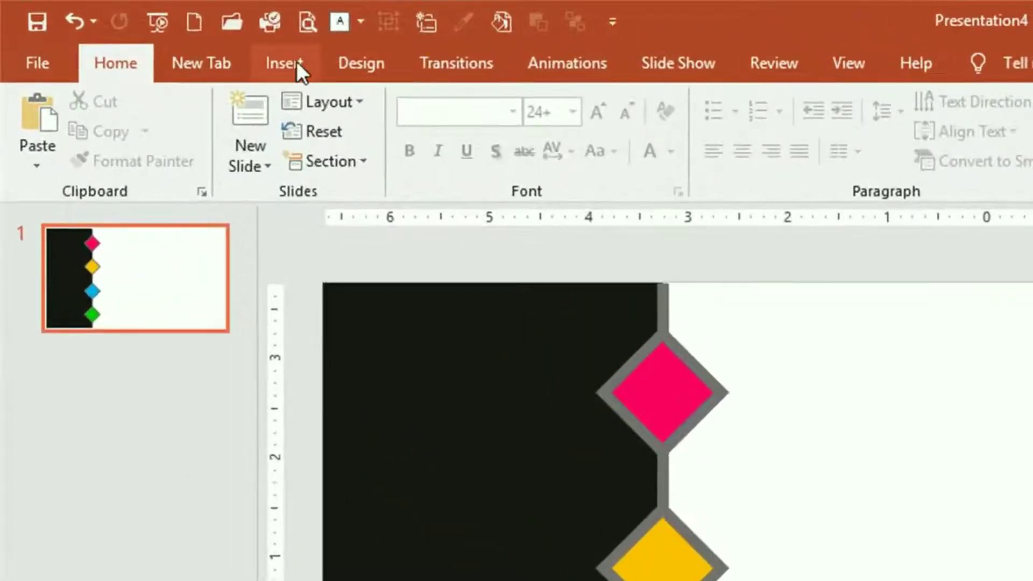
Step: Draw an outline-free Half Frame shape to the right of the pink diamond
left_click(285, 62)
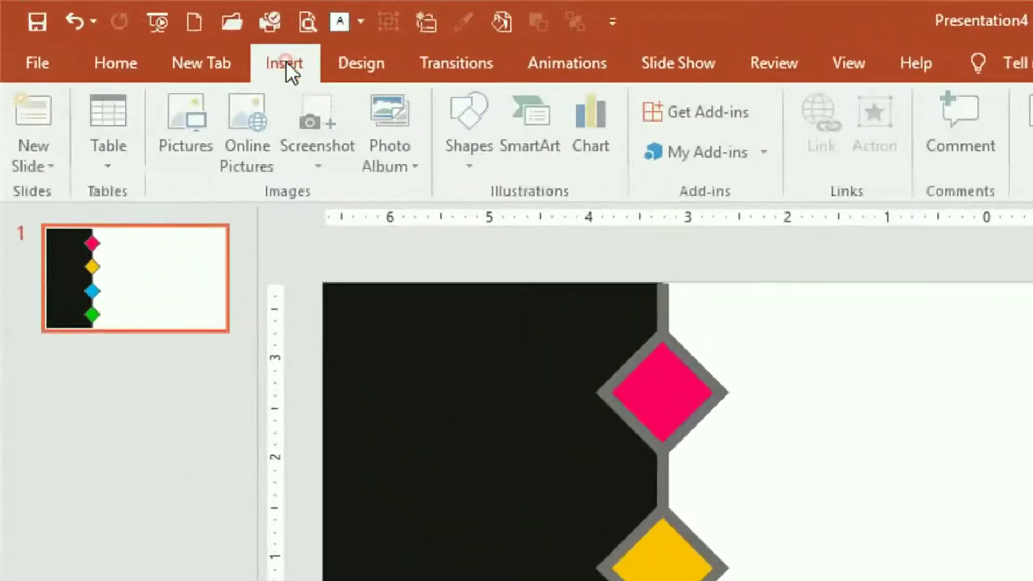
left_click(481, 168)
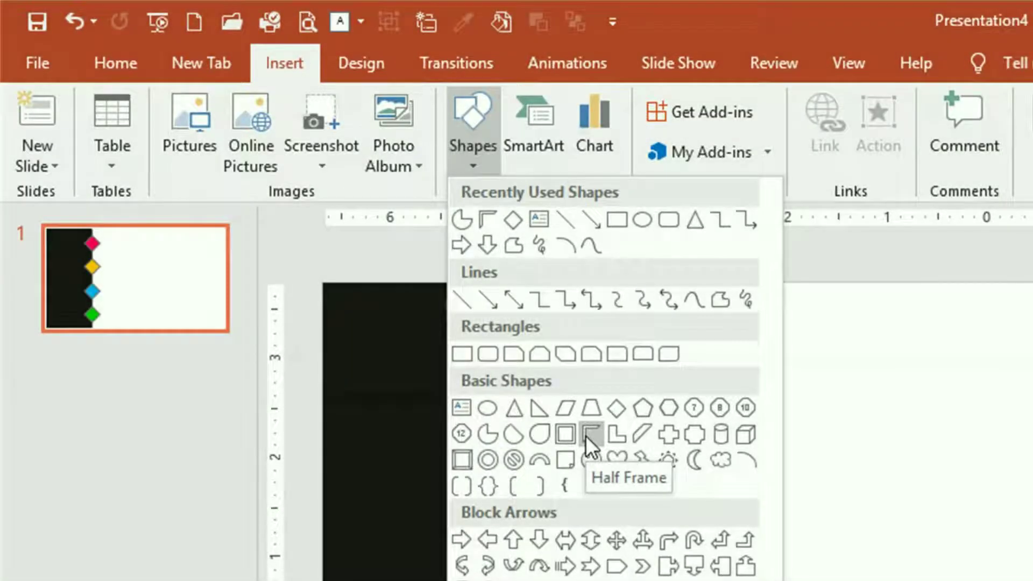
left_click(586, 434)
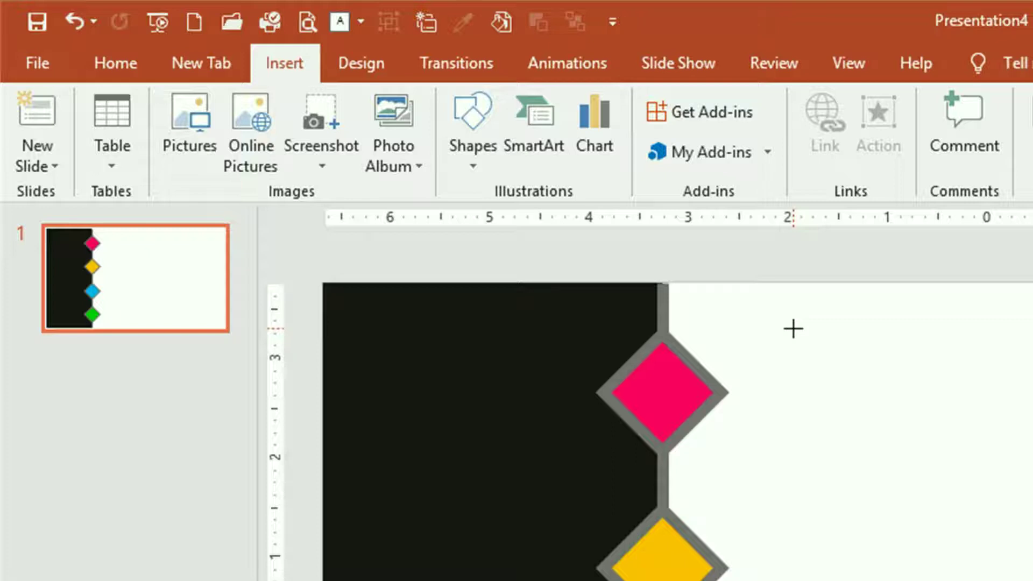
left_click_drag(793, 328, 896, 436)
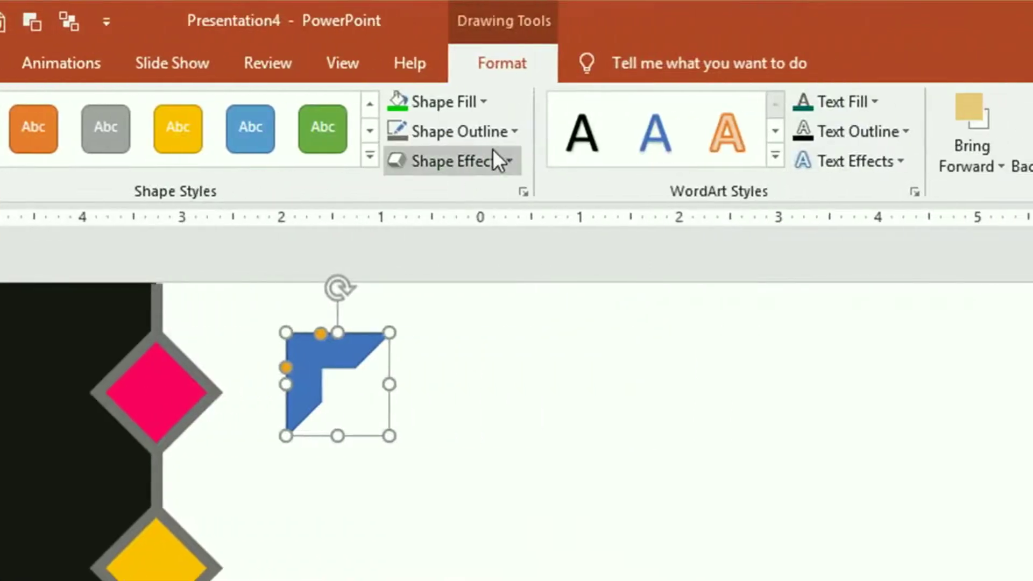
left_click(449, 131)
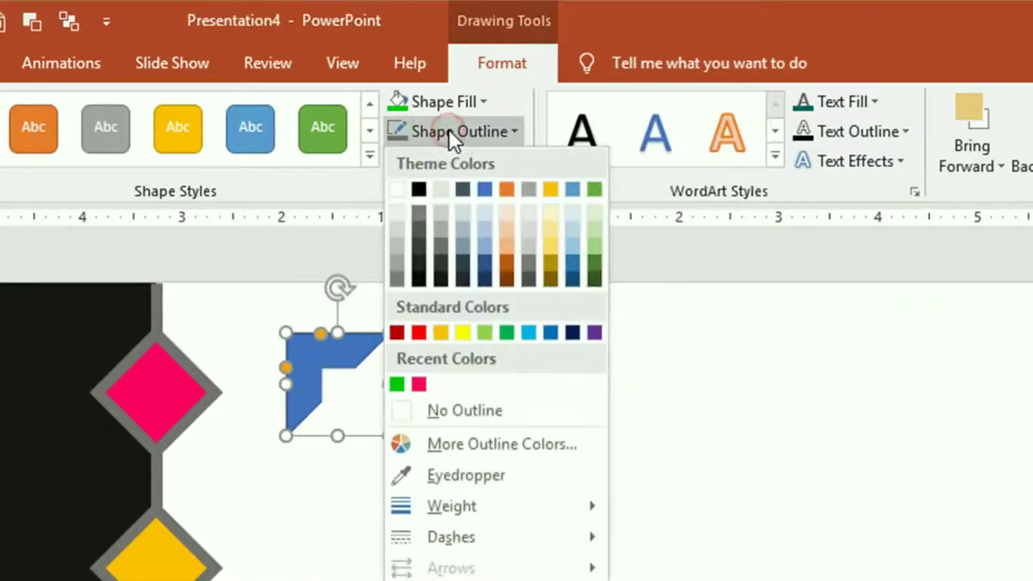
left_click(484, 409)
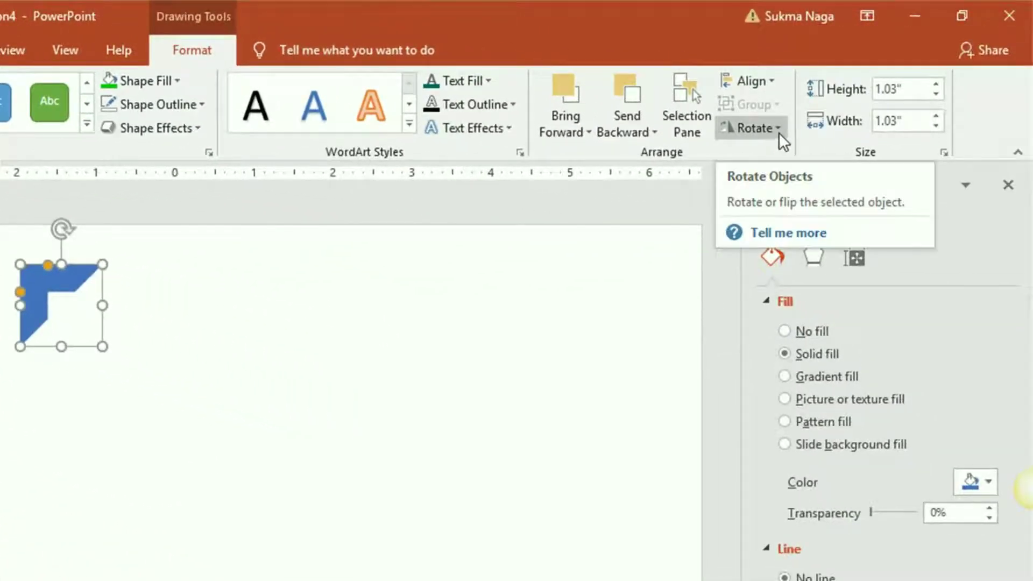
Step: Rotate the half frame -45° so it points left like a chevron
left_click(783, 131)
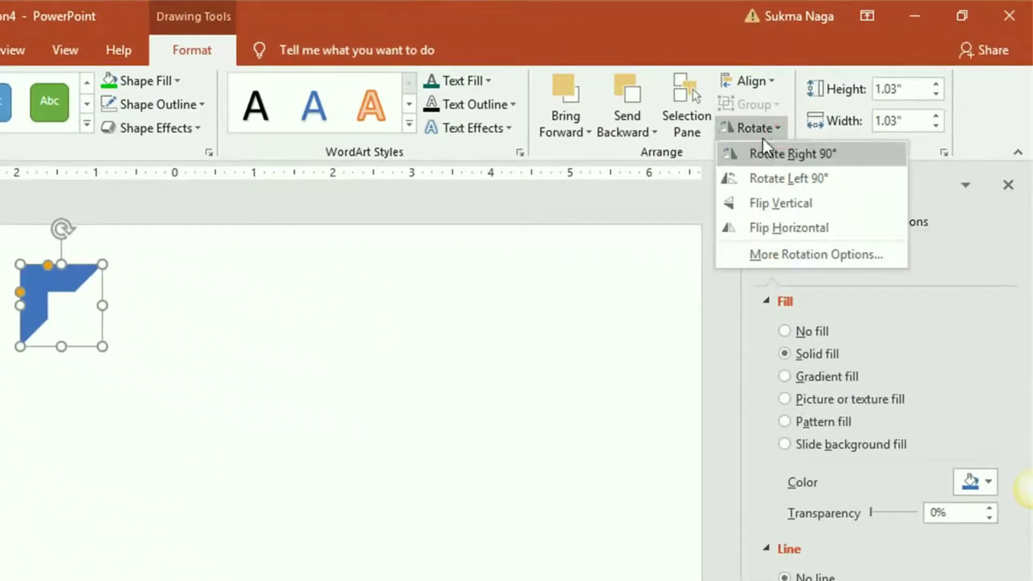
left_click(793, 256)
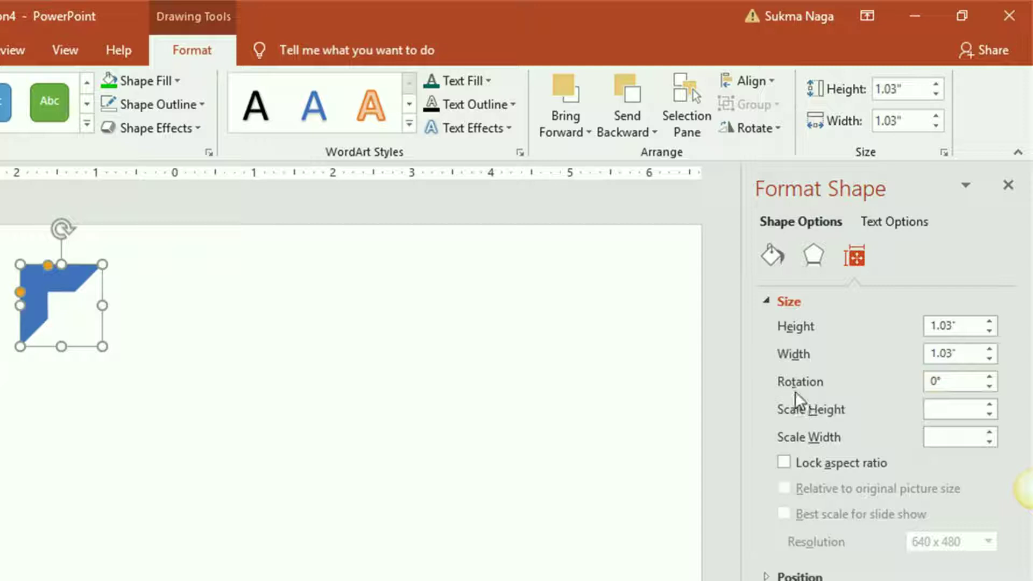
left_click_drag(939, 381, 905, 381)
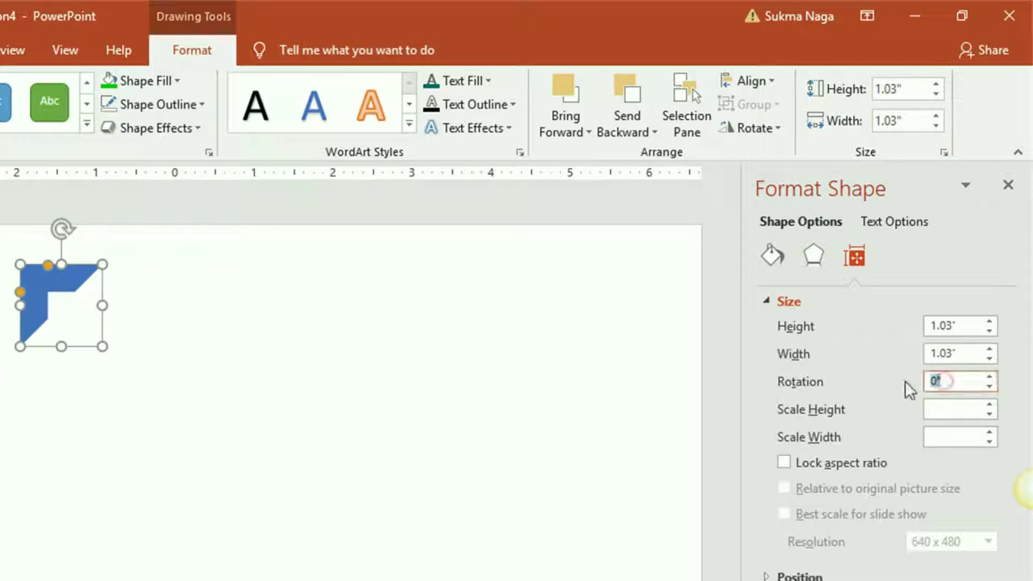
type("-45")
key("Return")
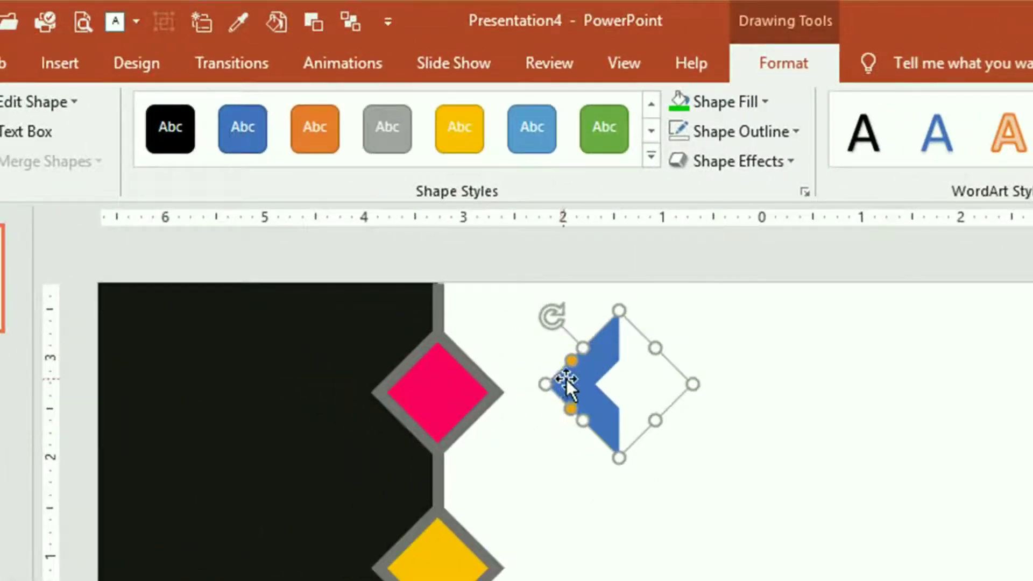
Step: Adjust the chevron's arm thickness and nudge it into place beside the pink diamond
left_click_drag(571, 362, 554, 379)
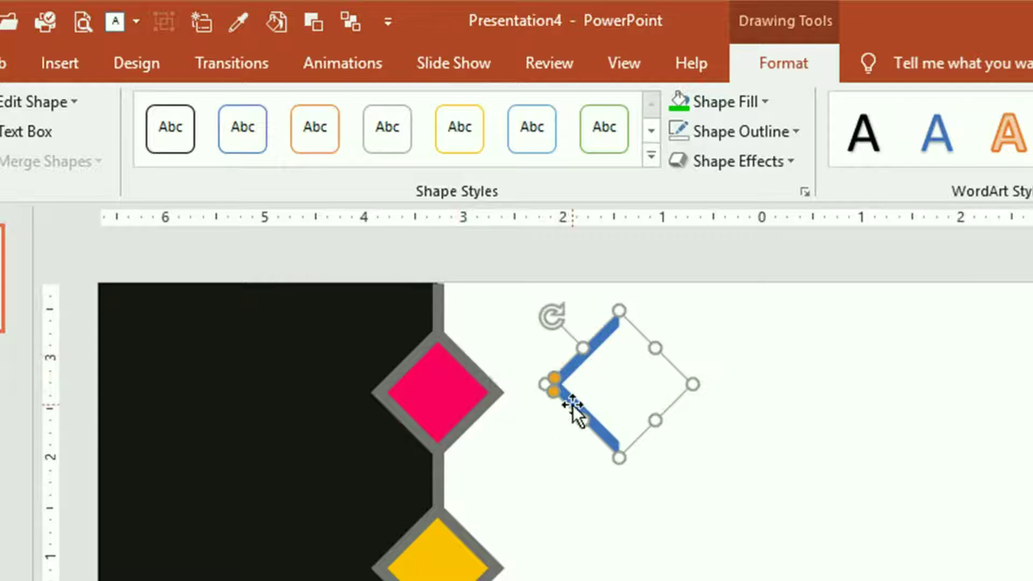
mouse_move(556, 384)
left_mouse_down()
mouse_move(584, 369)
mouse_move(572, 383)
mouse_move(572, 415)
left_mouse_up()
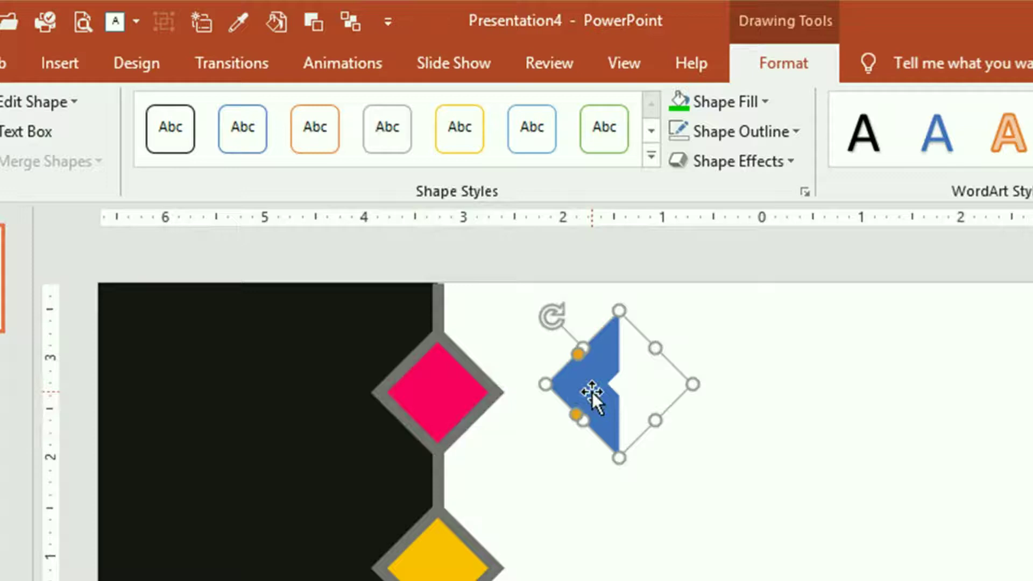
left_click_drag(592, 392, 582, 399)
left_click(764, 393)
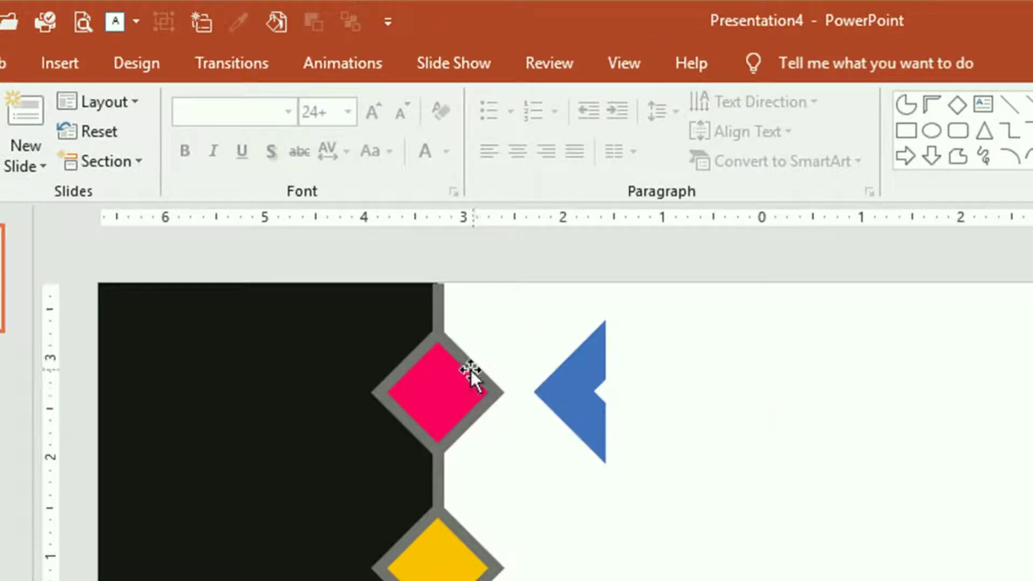
Step: Add a 'SubTitle Content 1' text box beside the chevron in 32 pt bold
left_click(57, 64)
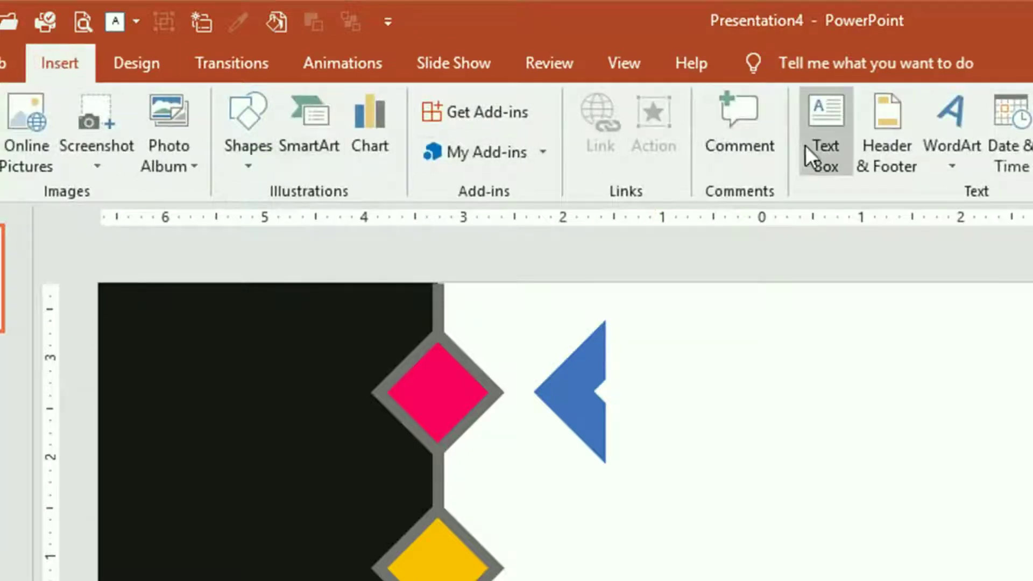
left_click(829, 146)
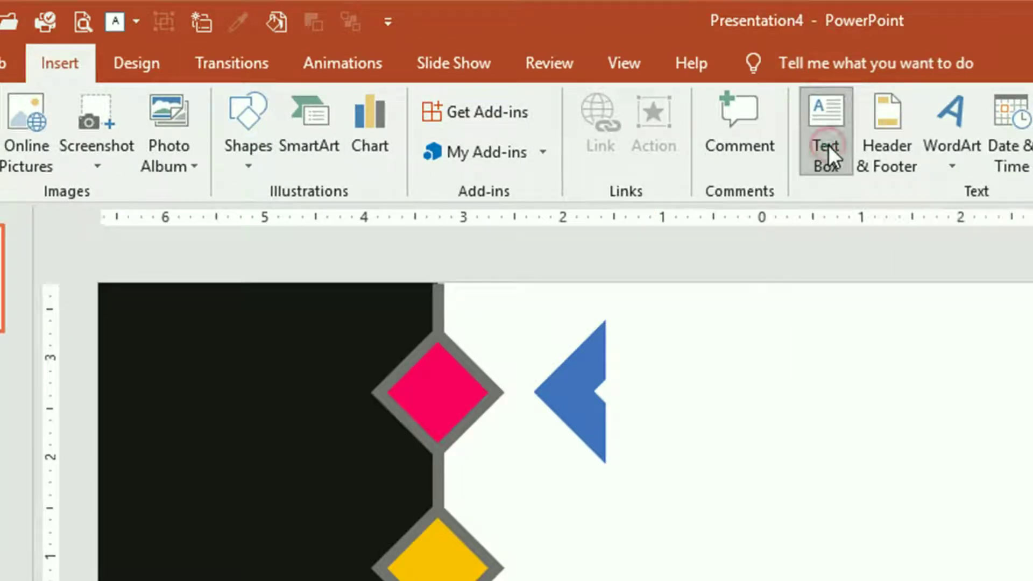
left_click(692, 336)
type("SubTitl")
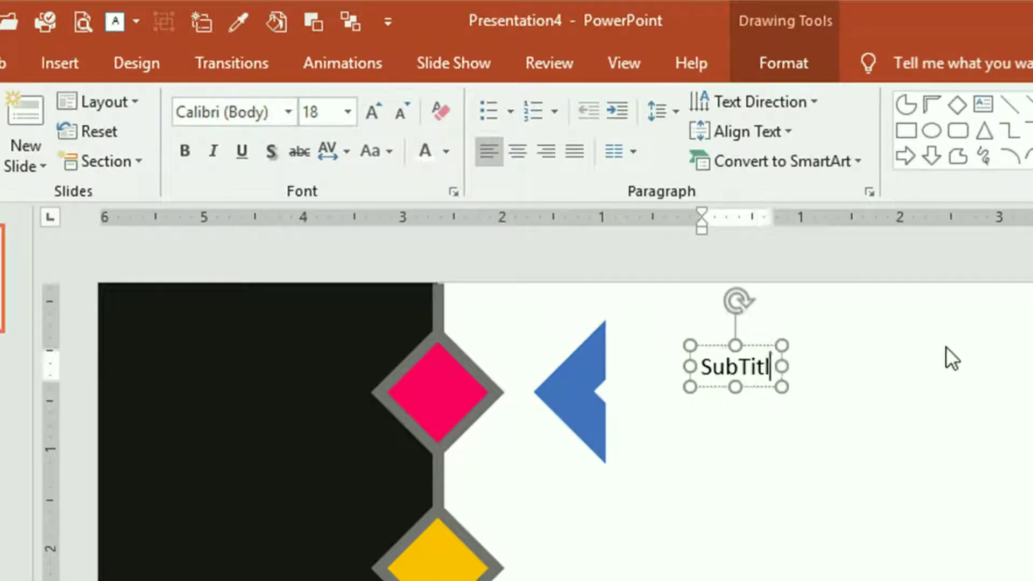
type("e Content 1")
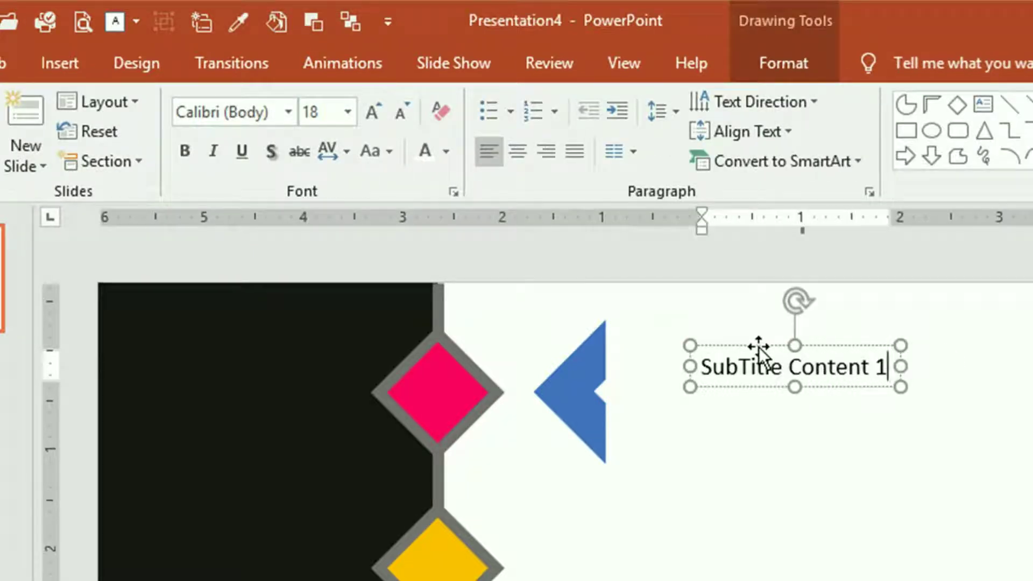
left_click(759, 347)
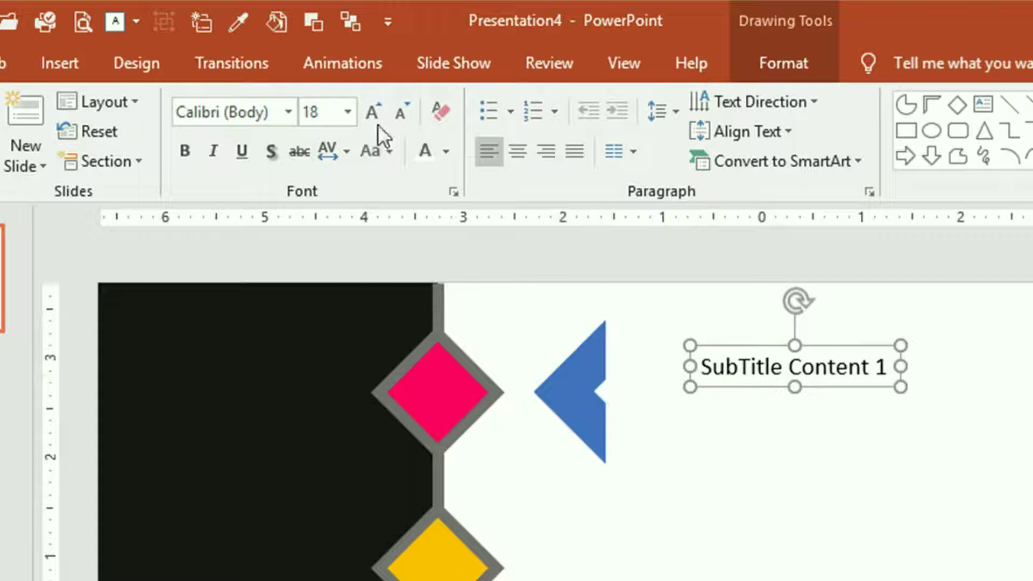
left_click(348, 112)
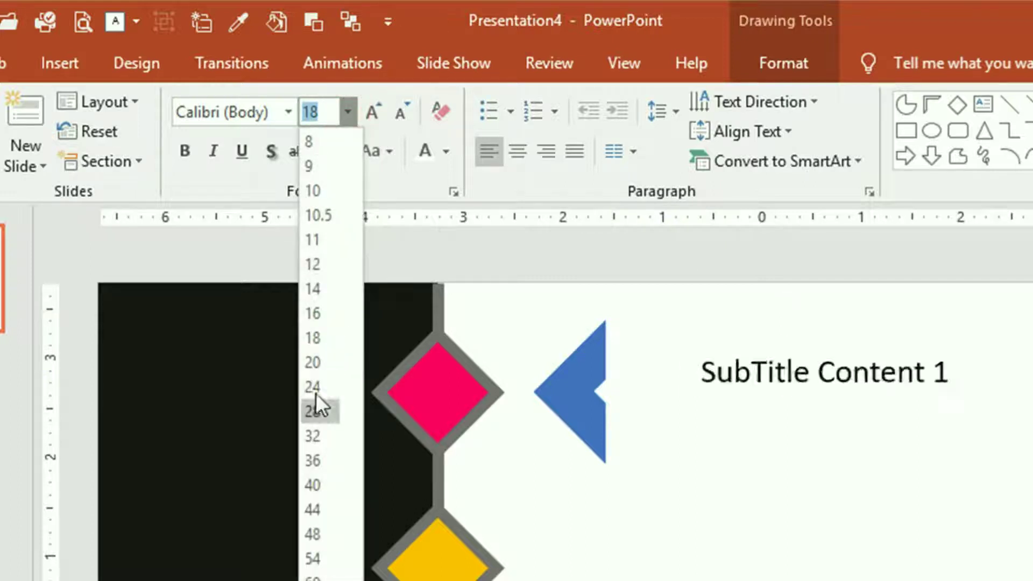
left_click(320, 437)
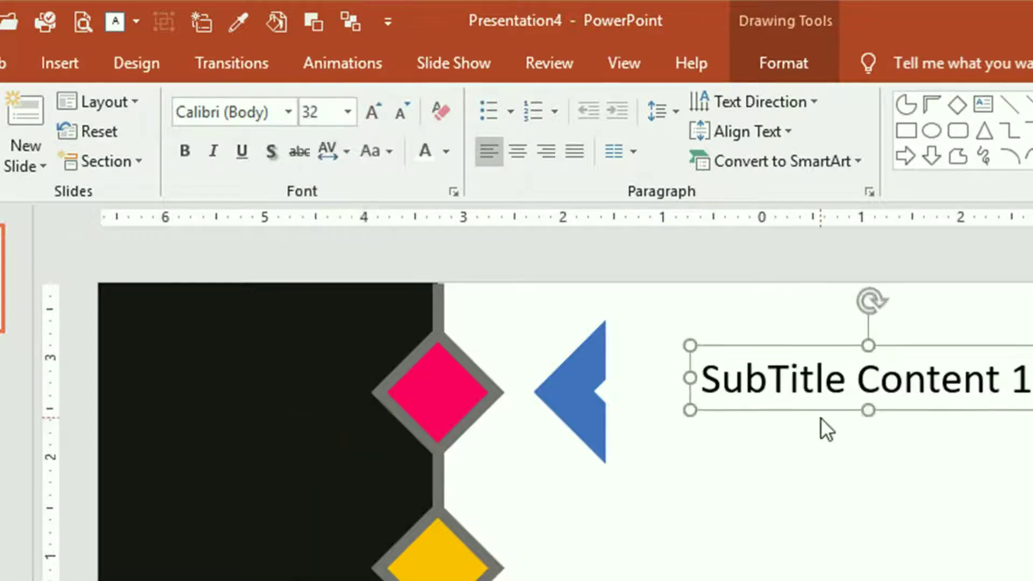
left_click(186, 151)
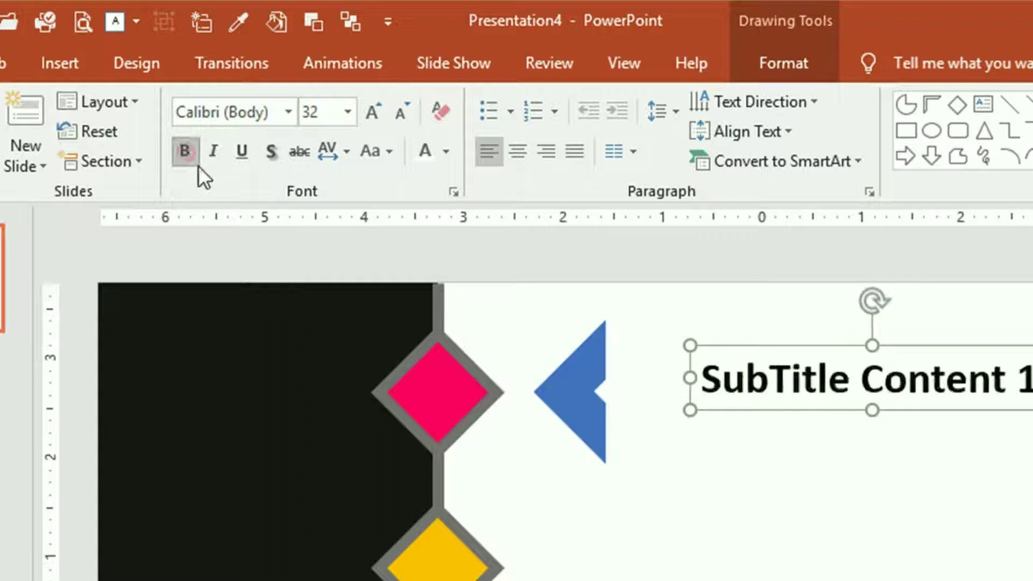
mouse_move(824, 347)
left_mouse_down()
mouse_move(782, 311)
mouse_move(746, 304)
left_mouse_up()
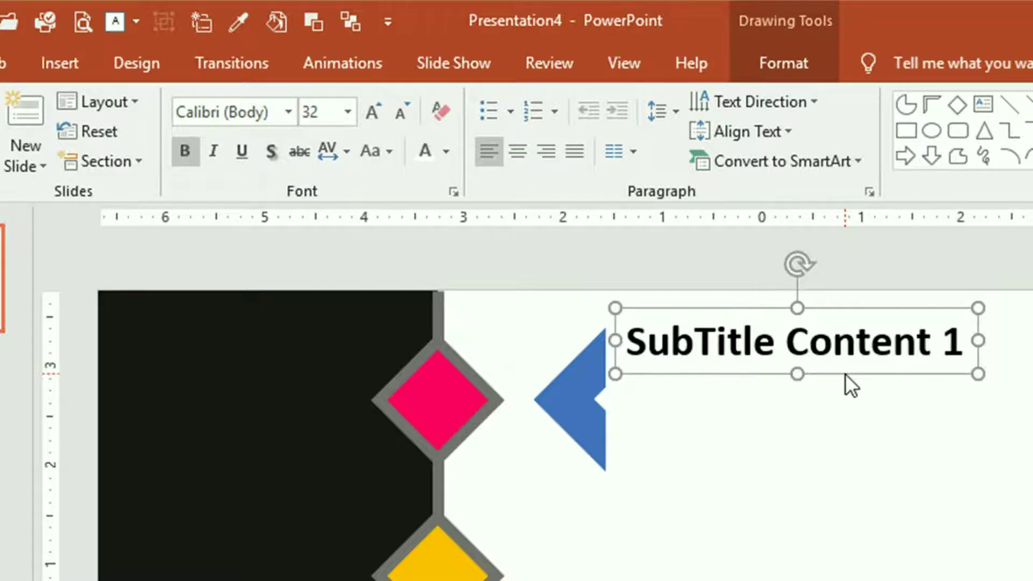
Step: Duplicate the heading below it and replace the copy with the body paragraph at 28 pt
left_click_drag(845, 373, 840, 424)
left_click_drag(627, 385, 963, 396)
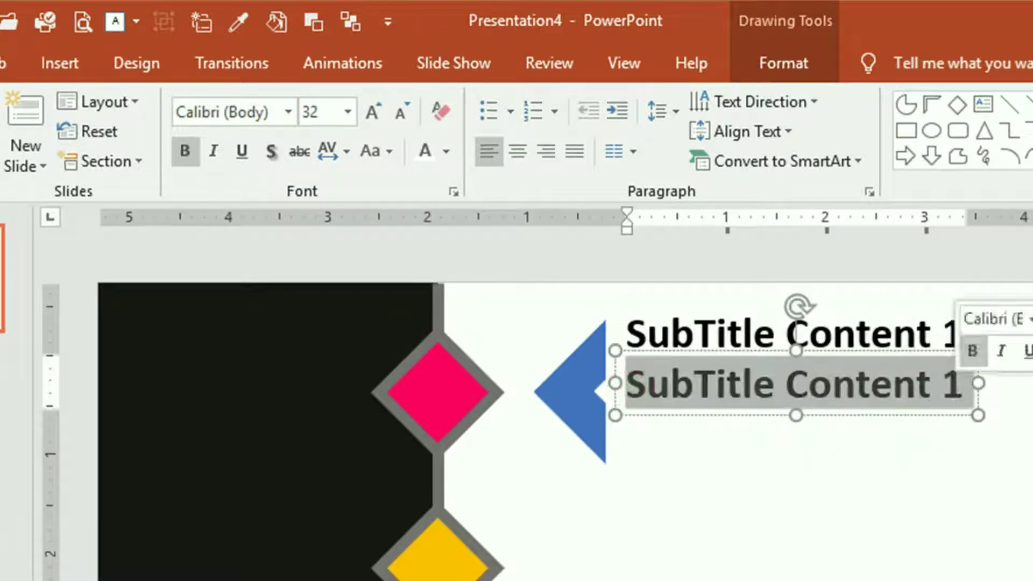
key("ctrl+v")
left_click(347, 115)
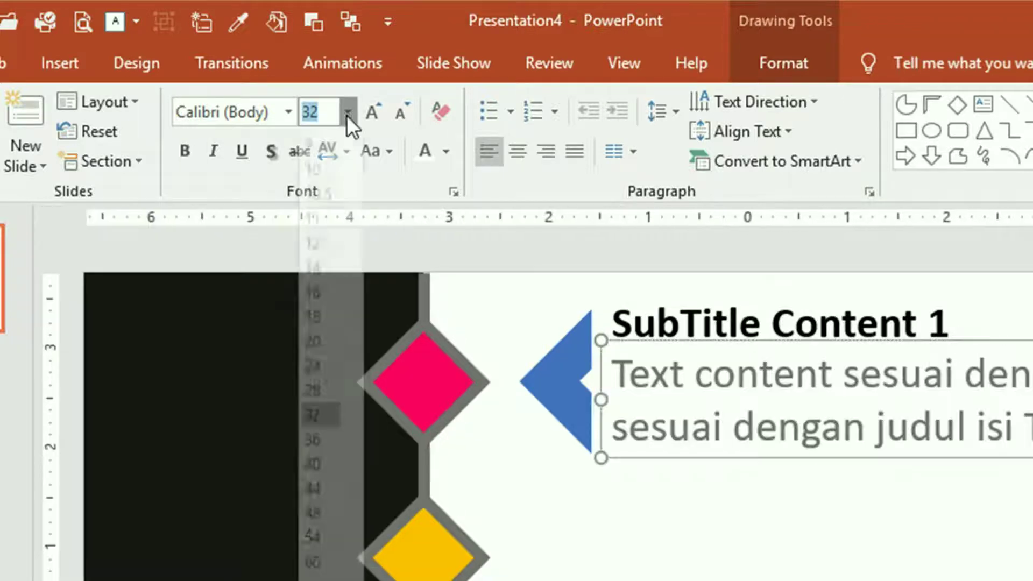
left_click(317, 415)
left_click(641, 495)
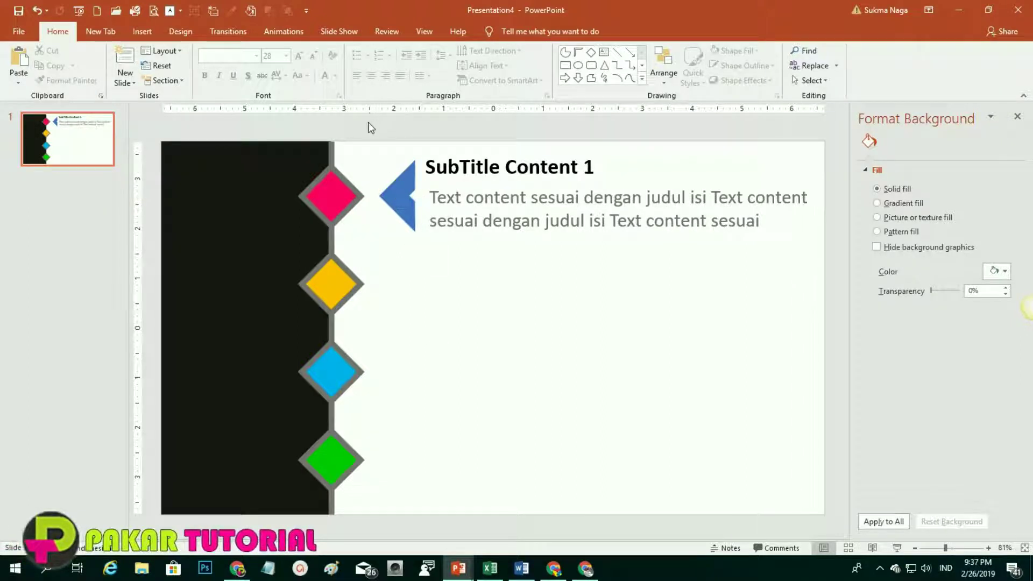
mouse_move(363, 122)
left_mouse_down()
mouse_move(829, 153)
mouse_move(839, 268)
left_mouse_up()
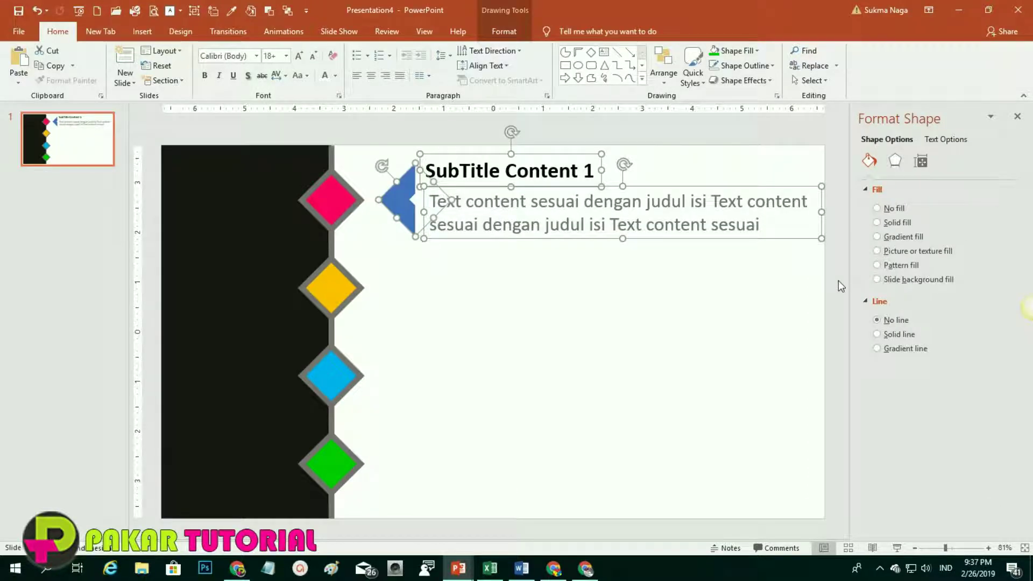
Step: Copy the arrow-and-text row beside the yellow, cyan and green diamonds and colour the first subtitle pink
left_click_drag(599, 238, 613, 501)
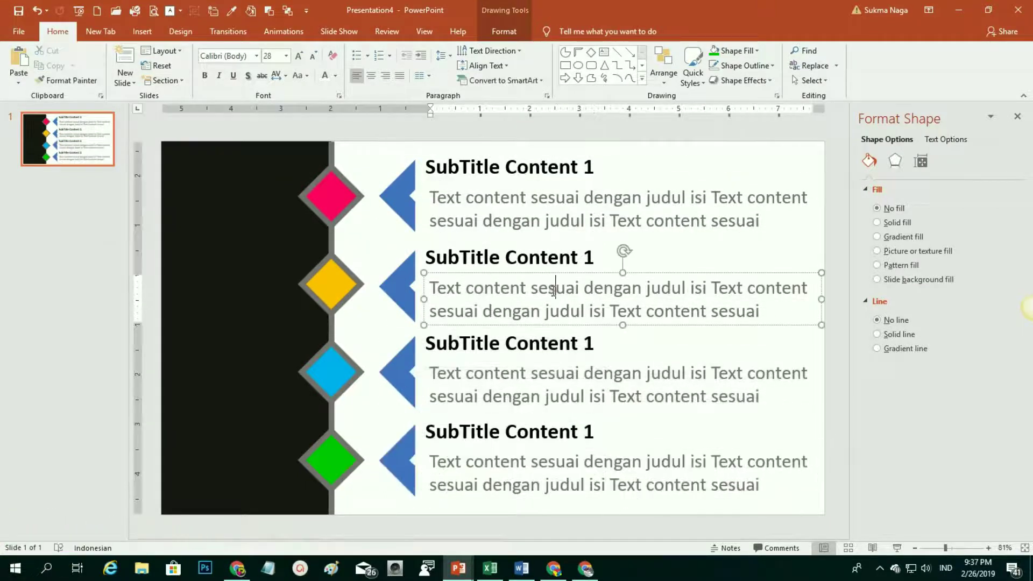
key("Escape")
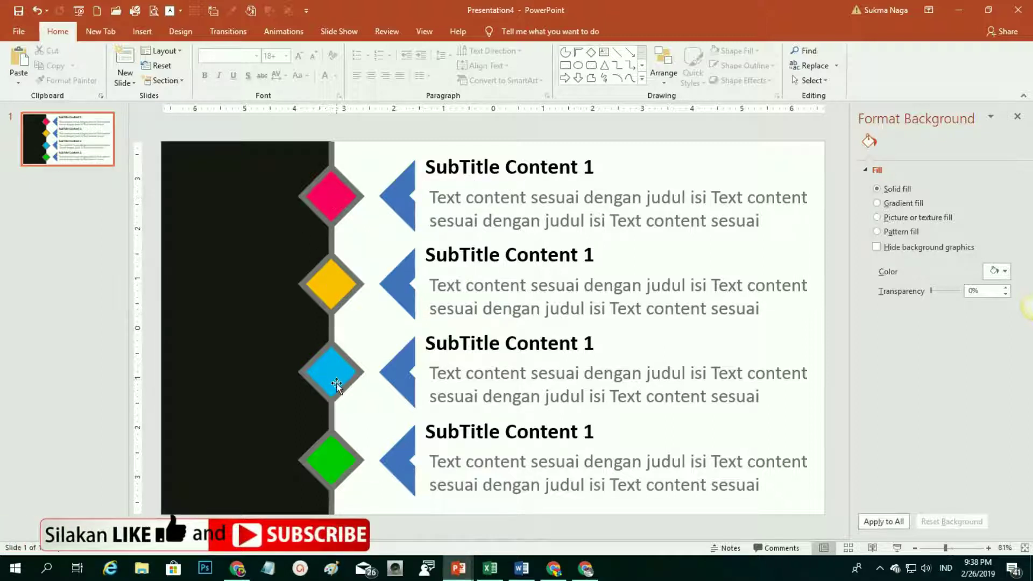
triple_click(463, 170)
left_click(335, 76)
left_click(324, 202)
Step: Colour the second, third and fourth subtitles yellow, cyan and green to match their diamonds
triple_click(506, 255)
left_click(335, 75)
left_click(347, 177)
triple_click(506, 343)
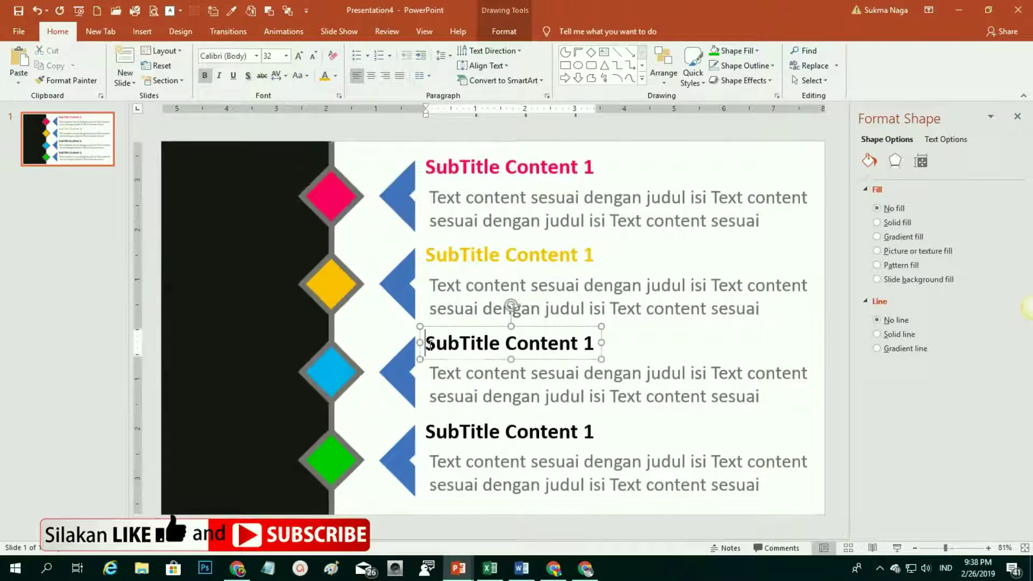
left_click(390, 176)
triple_click(505, 432)
left_click(379, 176)
left_click(654, 430)
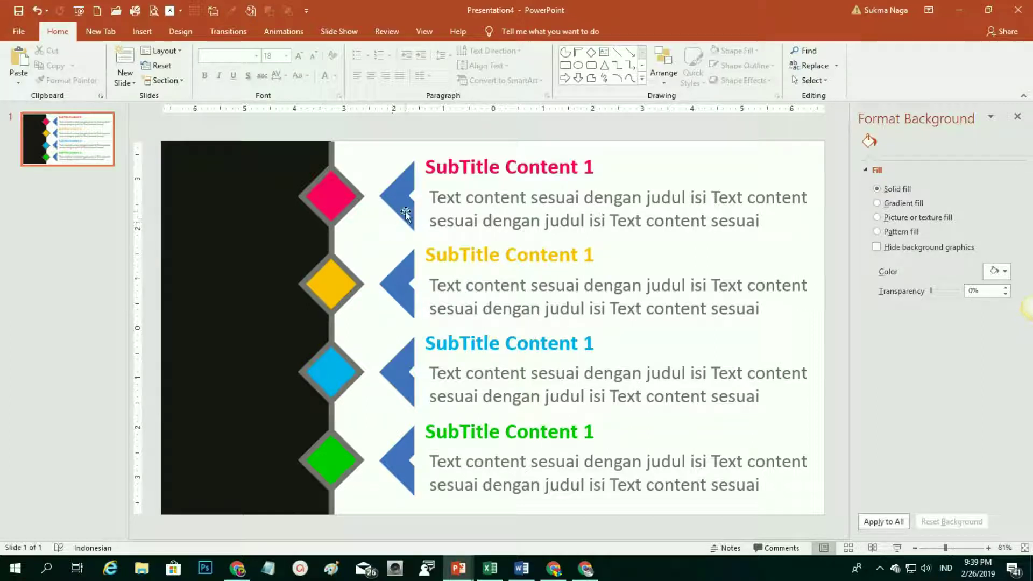
Step: Recolour the four chevron arrows beside the diamonds dark grey
left_click(397, 197)
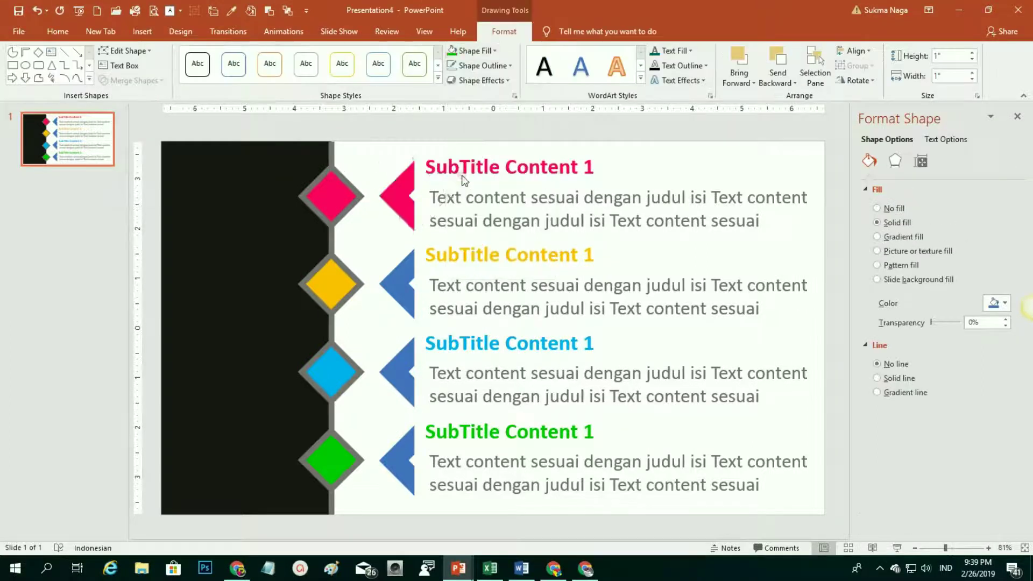
left_click(616, 529)
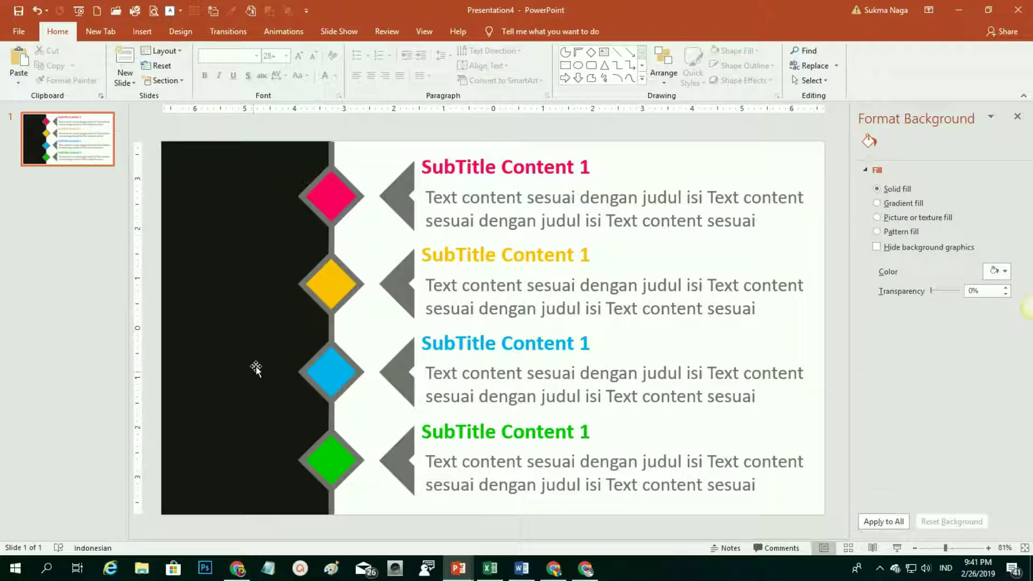
left_click(142, 31)
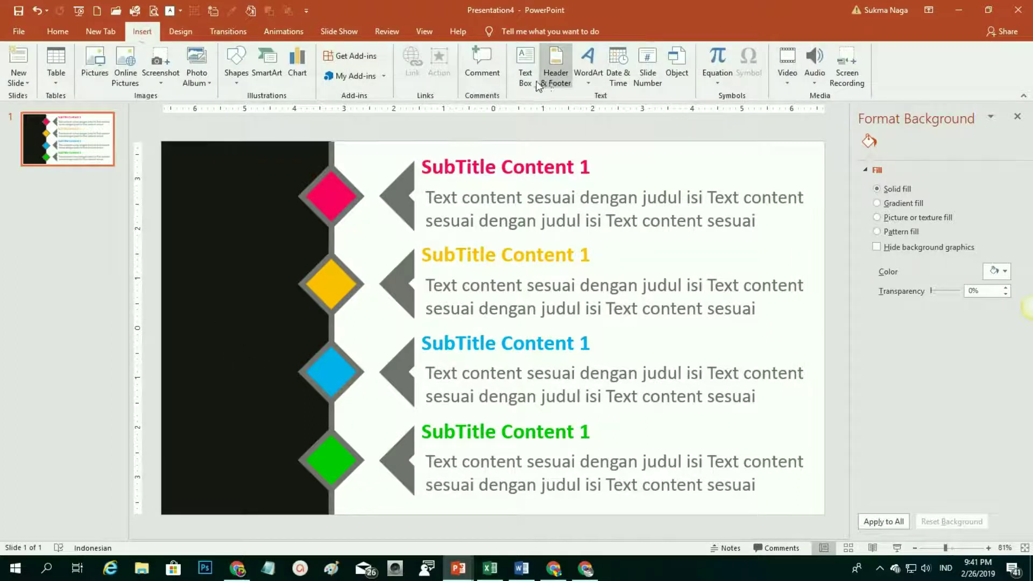
Step: Add a text box reading 'TITLE CONTENT' near the top of the slide
left_click(523, 66)
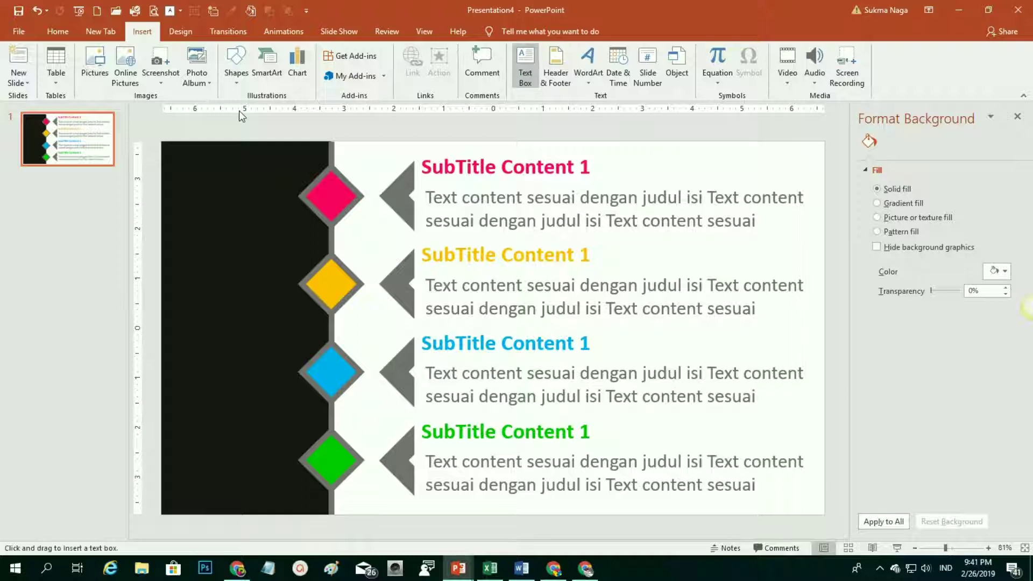
left_click(385, 125)
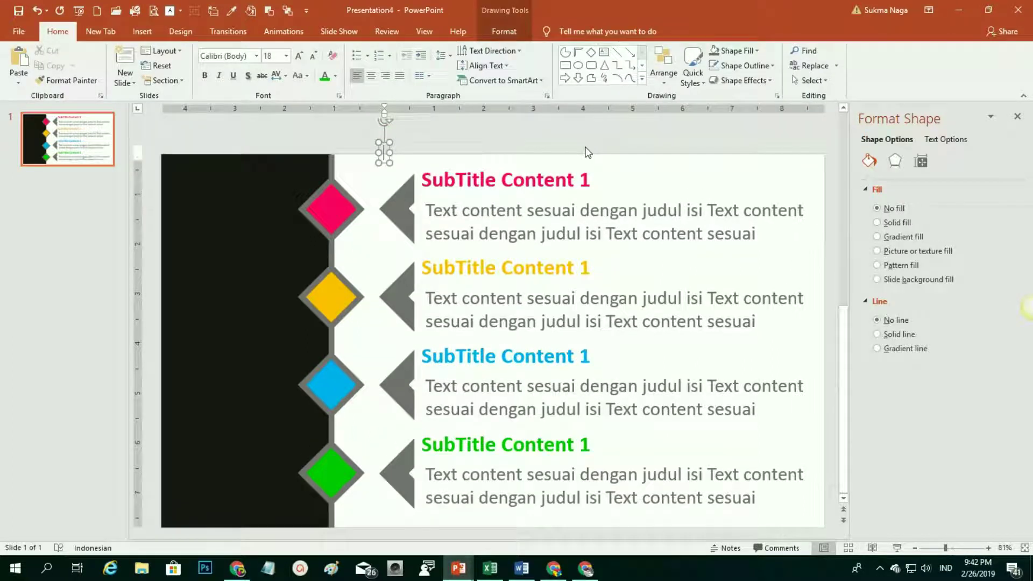
type("TITLE CONTENT")
left_click(411, 143)
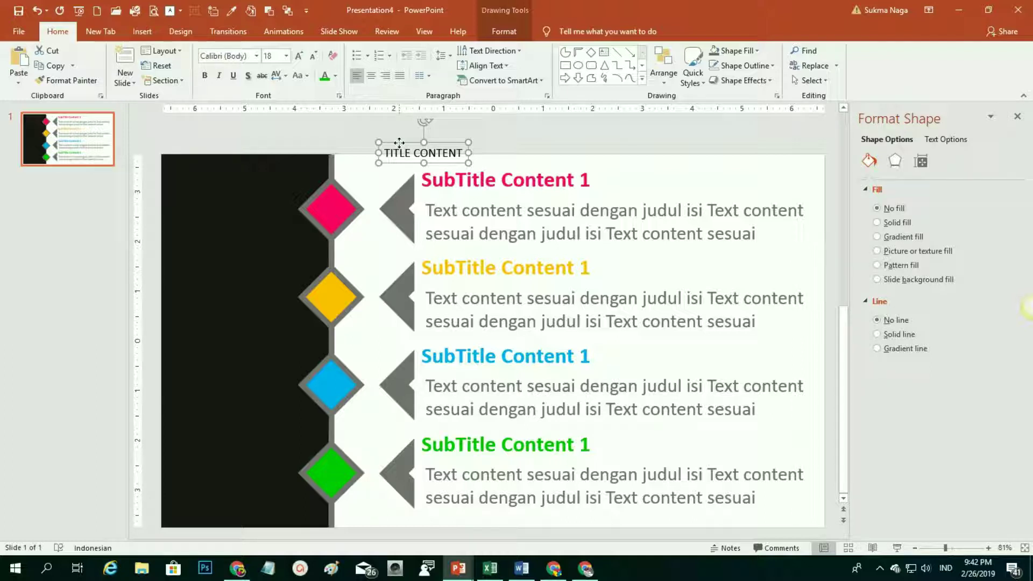
Step: Make the title white Bebas Neue 88 pt and rotate it vertically onto the black panel
left_click(256, 55)
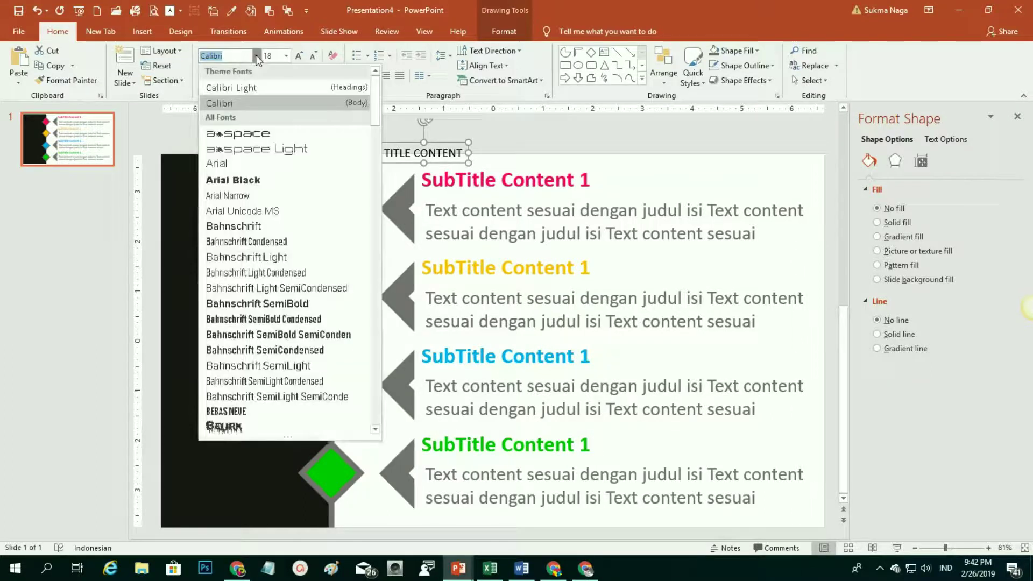
left_click(257, 413)
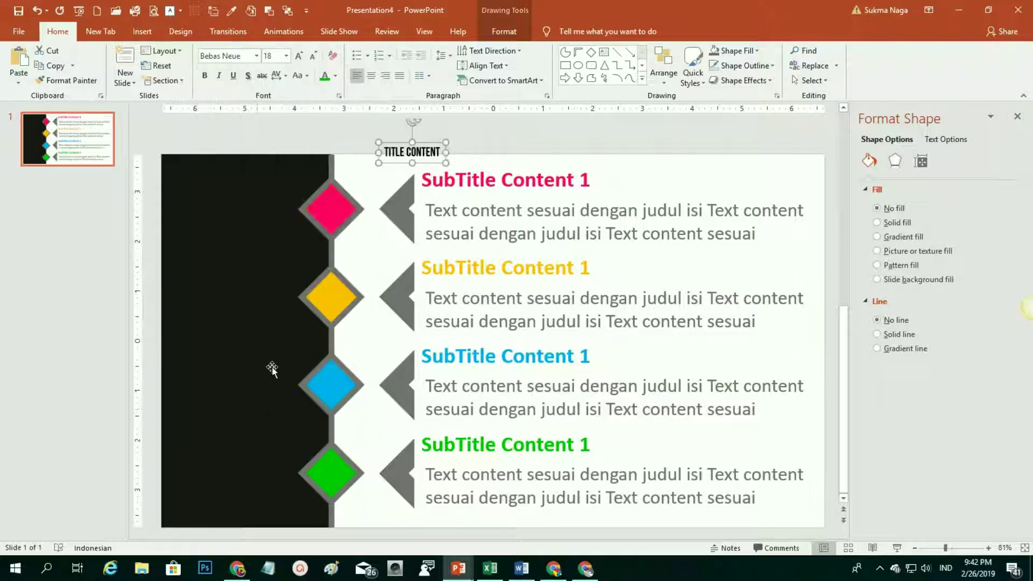
left_click(286, 56)
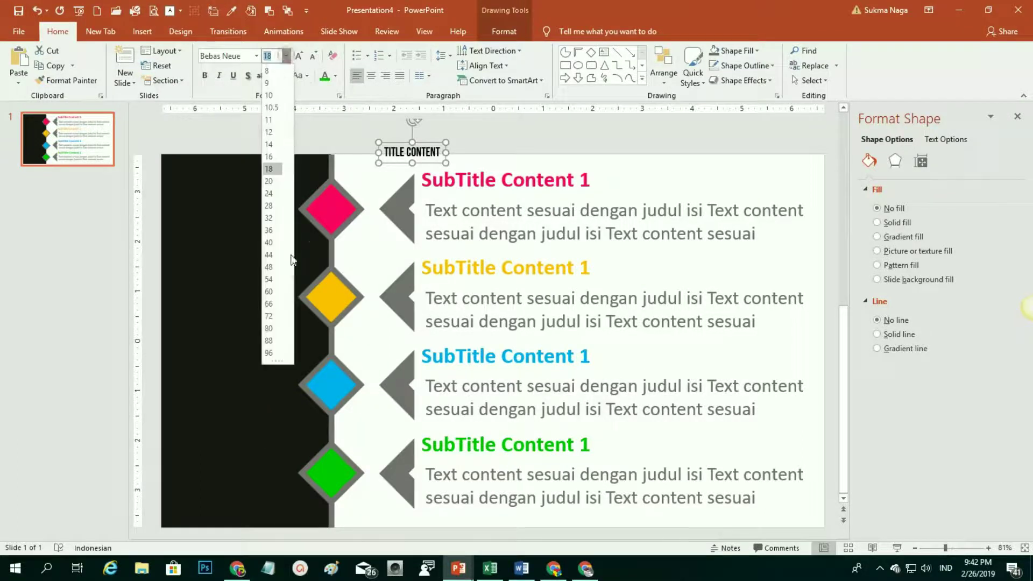
left_click(272, 341)
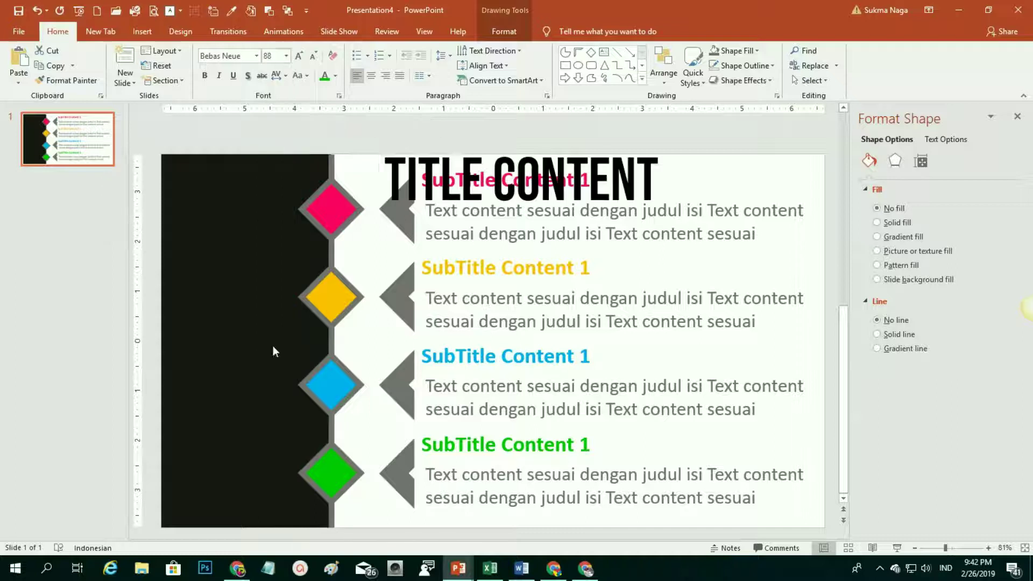
left_click(336, 76)
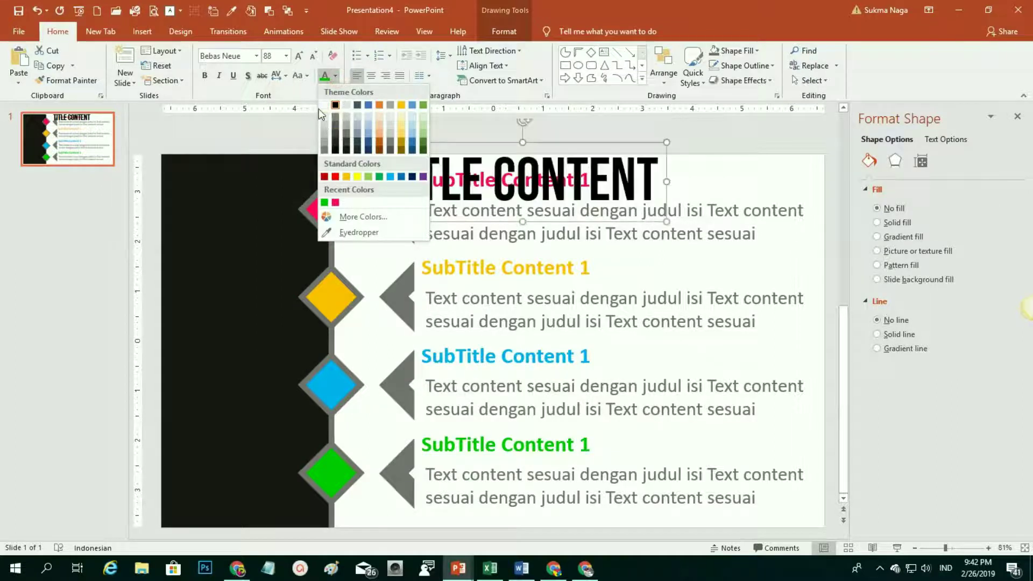
left_click(346, 105)
left_click_drag(559, 179, 317, 338)
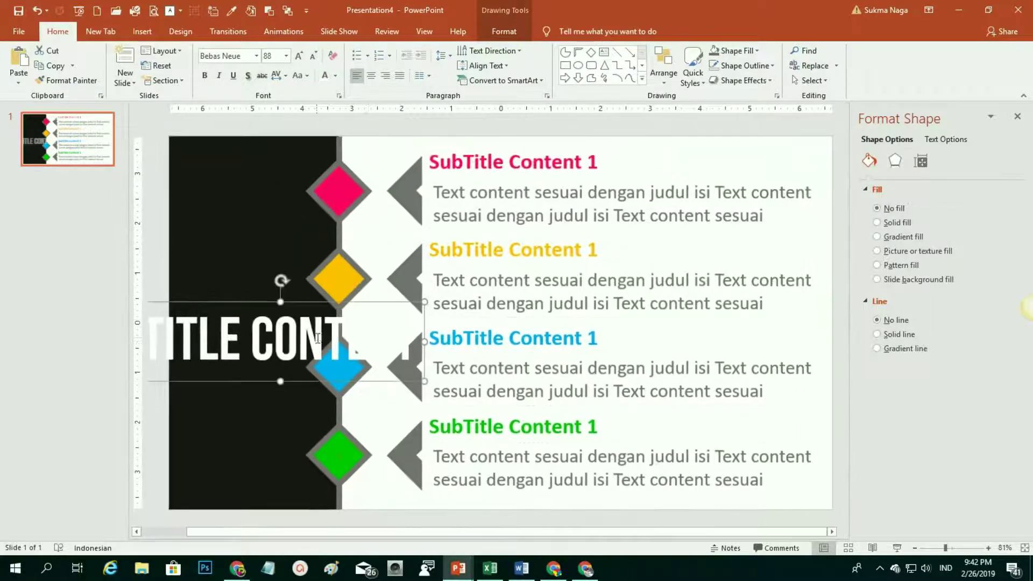
left_click_drag(280, 280, 201, 350)
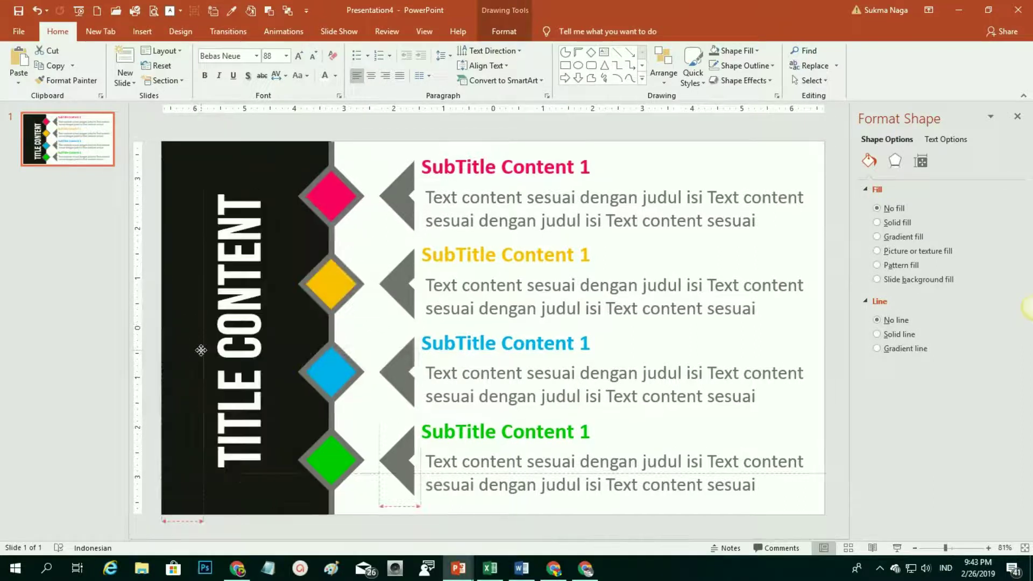
left_click(567, 534)
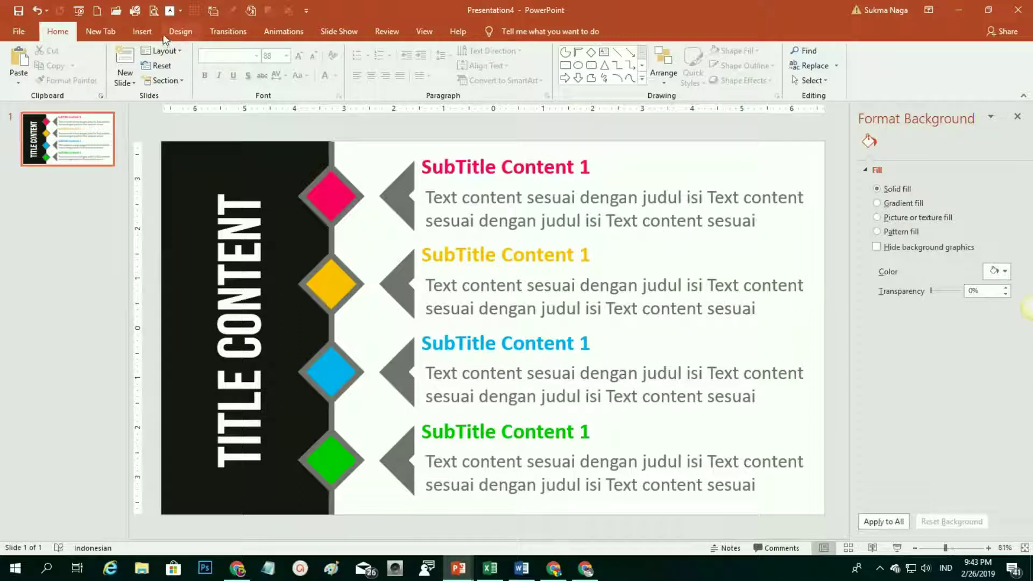
Step: Switch to the FILE MASTER 57_ICON VEKTOR OFFICE 2019 presentation window
left_click(143, 33)
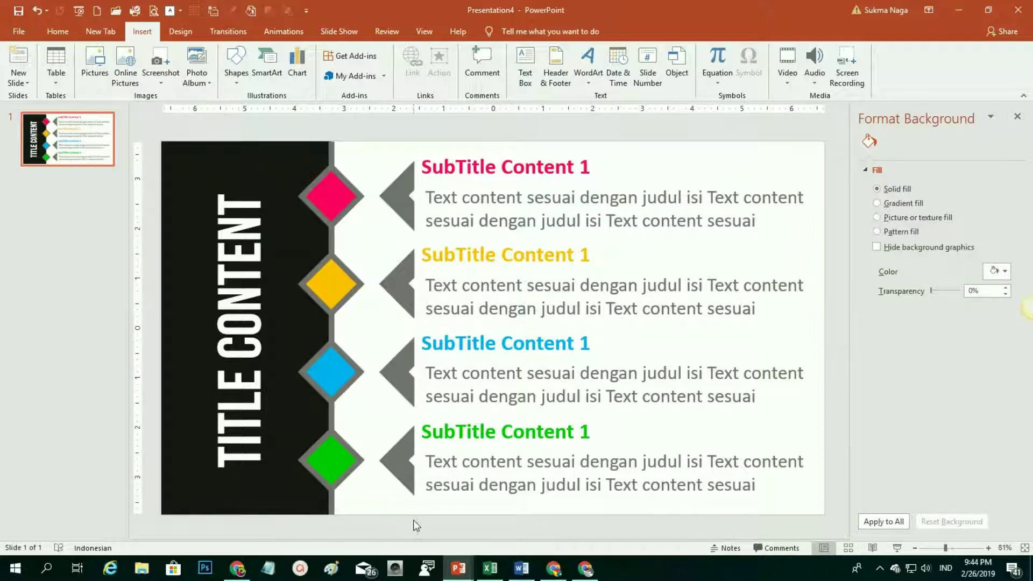
mouse_move(458, 569)
left_click(393, 525)
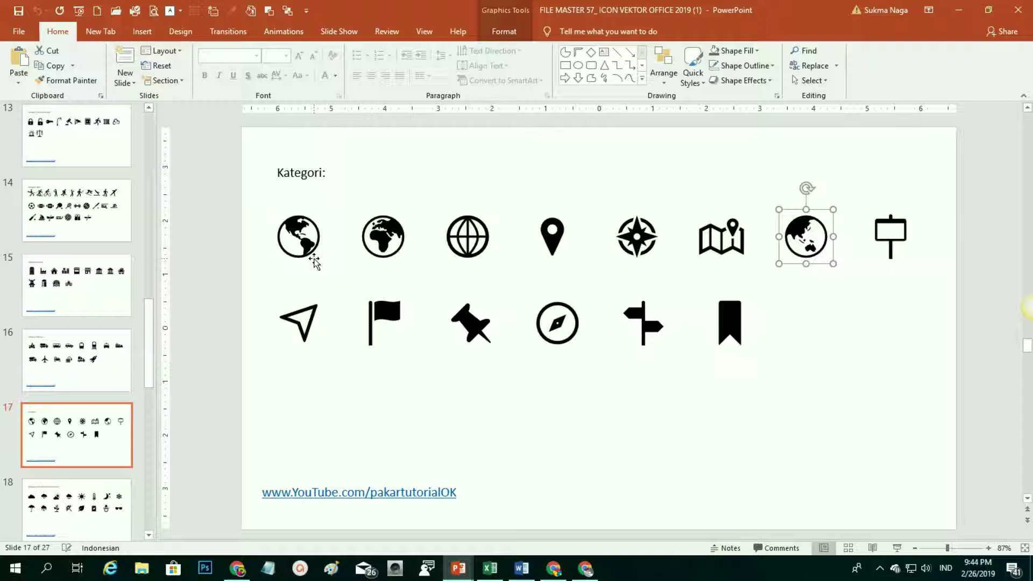
Step: Select the Americas globe, grid globe, compass and arrow icons on slide 17 and copy them
left_click(314, 262)
left_click(467, 236, "ctrl")
left_click(558, 323, "ctrl")
left_click(299, 323, "ctrl")
left_click(43, 67)
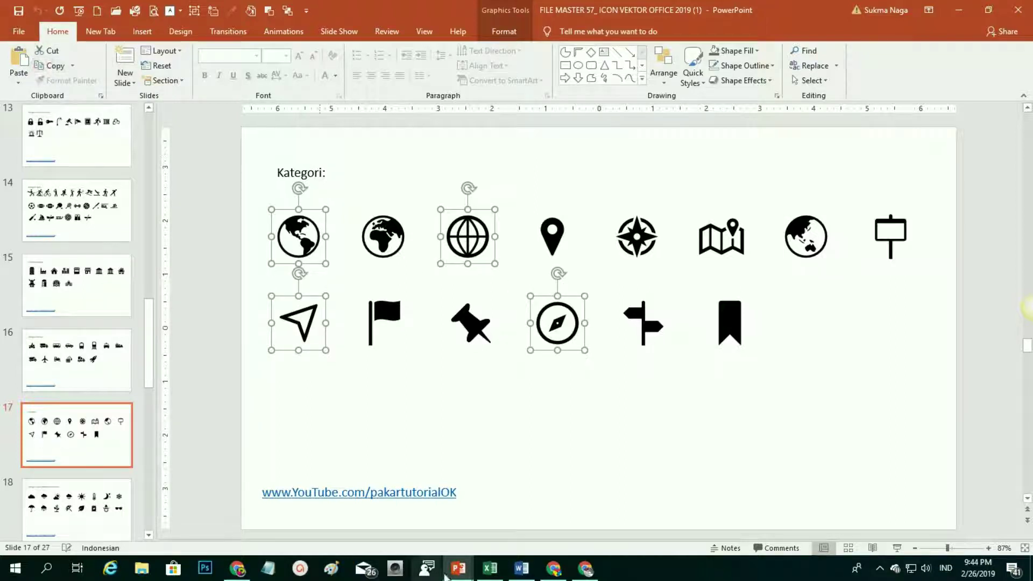
Step: Back in the infographic, paste the four copied icons and shrink them
mouse_move(458, 569)
left_click(645, 525)
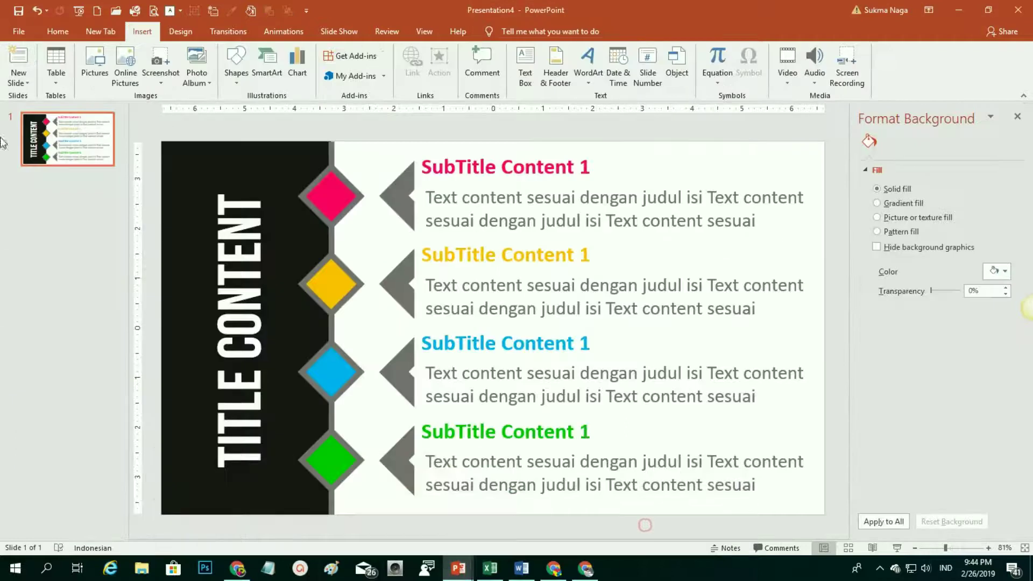
left_click(59, 31)
left_click(19, 60)
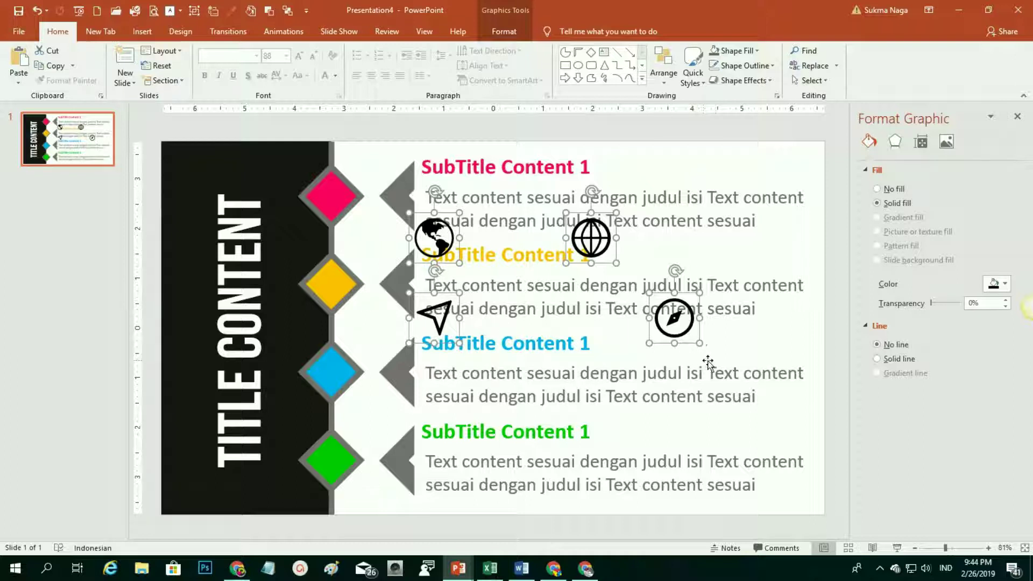
left_click_drag(699, 343, 686, 333)
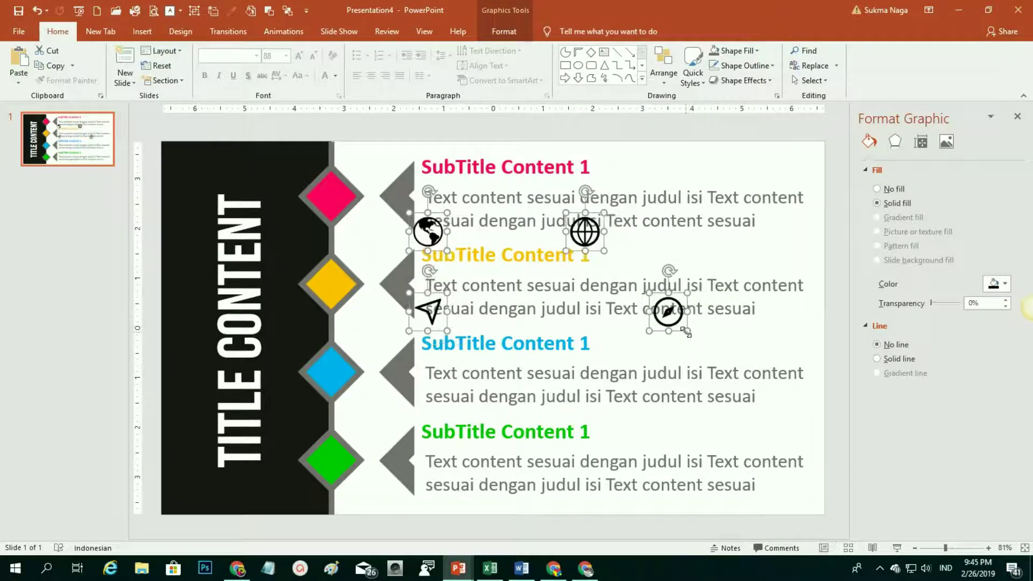
left_click(480, 240)
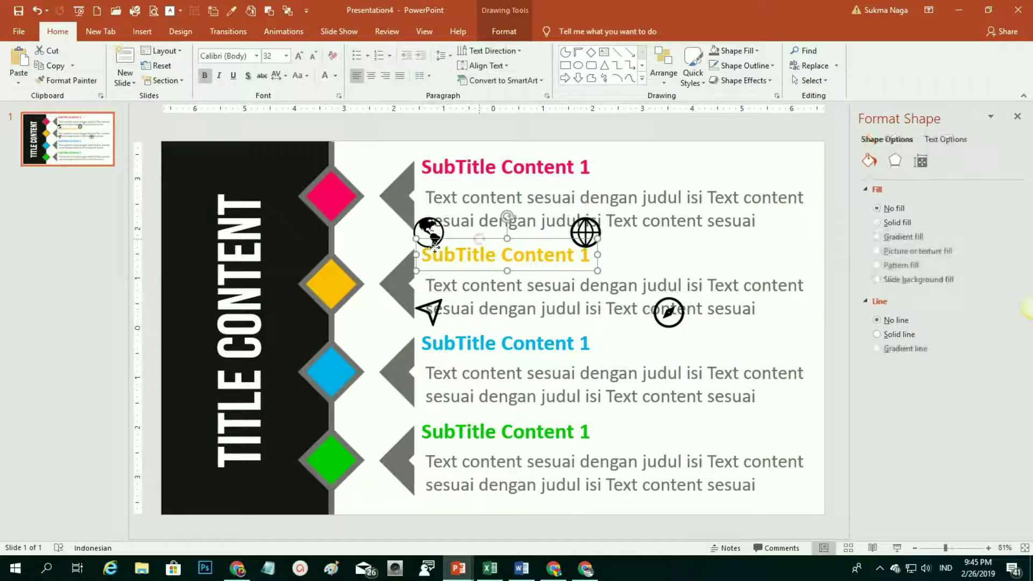
Step: Place the globe in the pink, grid globe in yellow, arrow in green and compass in cyan diamond
left_click_drag(429, 233, 331, 195)
left_click_drag(585, 232, 331, 284)
mouse_move(429, 311)
left_mouse_down()
mouse_move(388, 335)
mouse_move(331, 460)
left_mouse_up()
left_click_drag(669, 312, 331, 372)
left_click(375, 432)
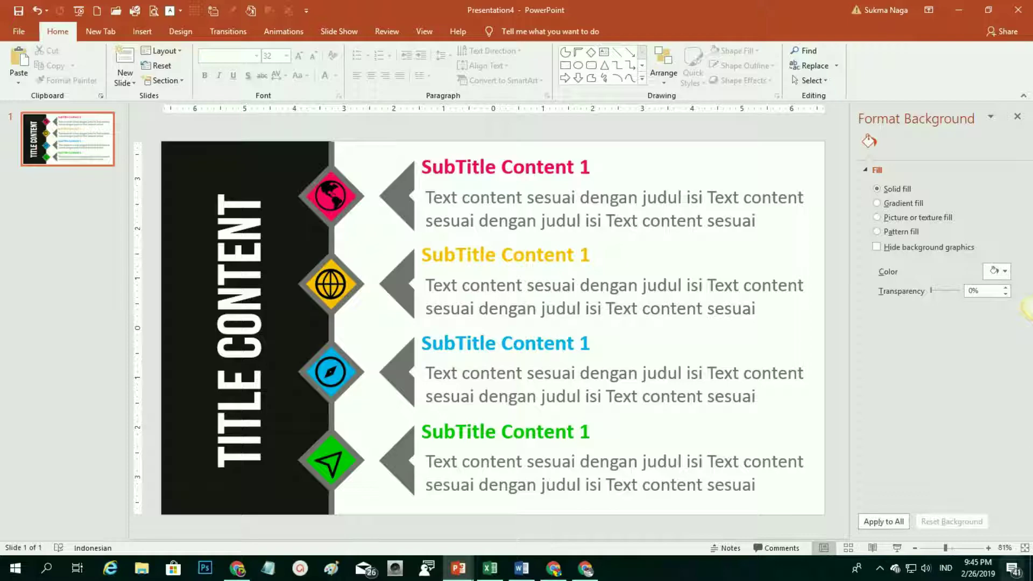
left_click(898, 549)
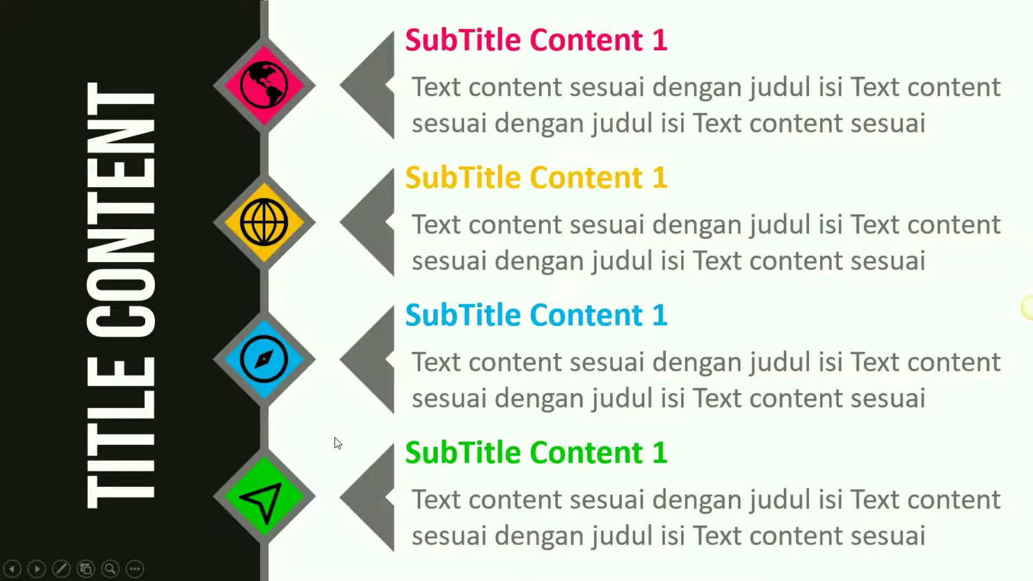
key("Escape")
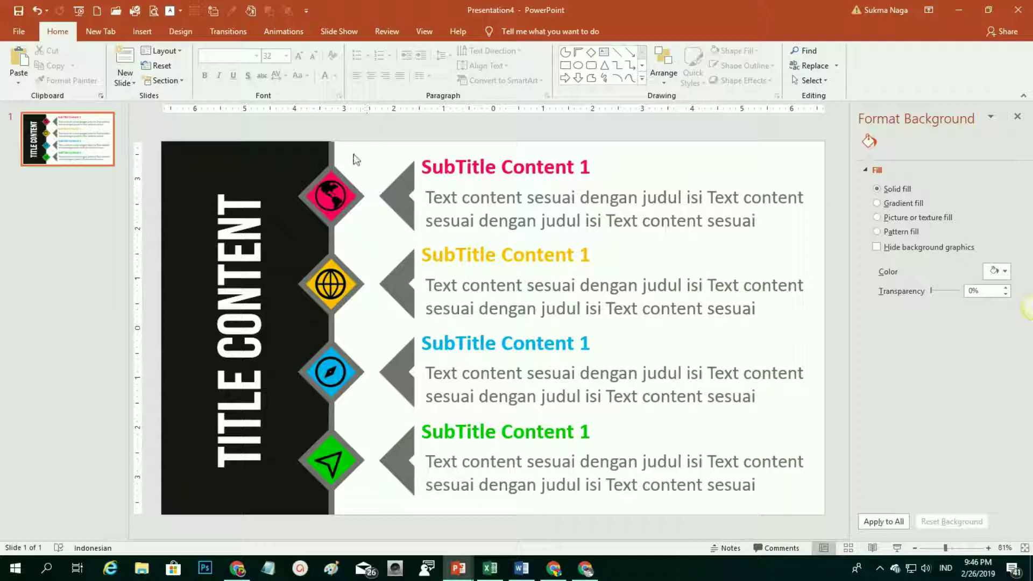
Step: Apply a Wipe entrance animation to the vertical TITLE CONTENT text box
left_click(240, 359)
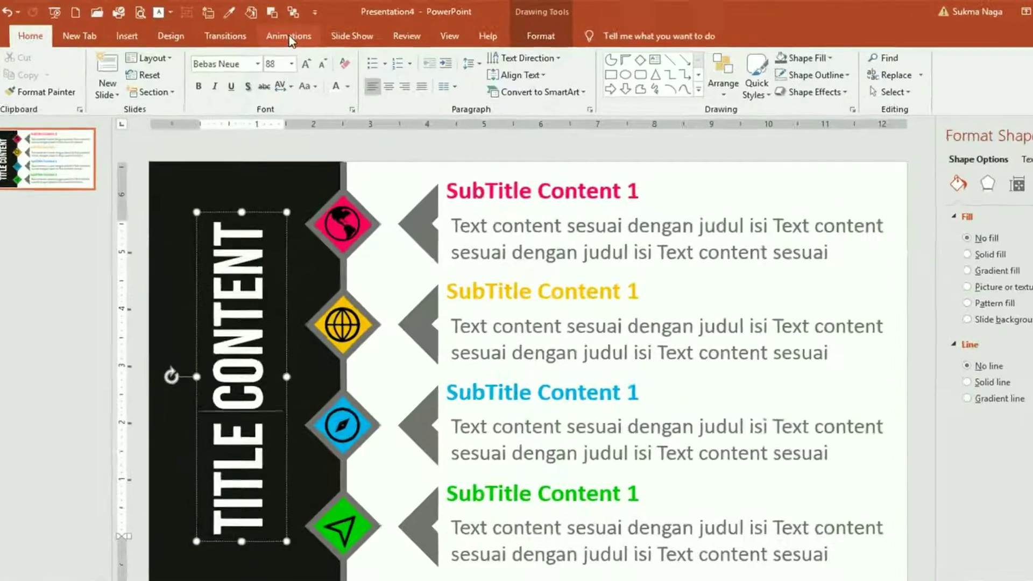
left_click(284, 31)
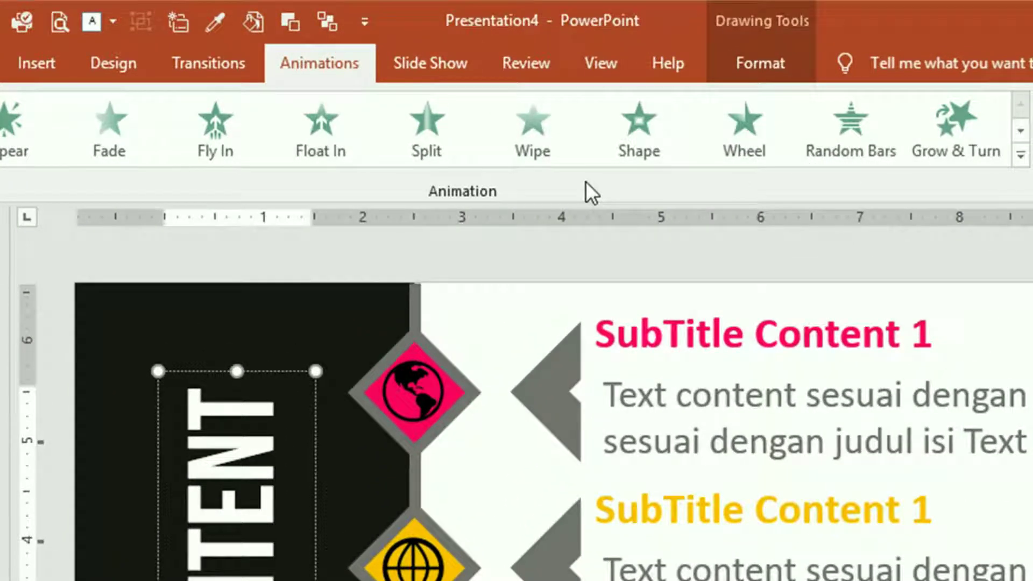
left_click(531, 140)
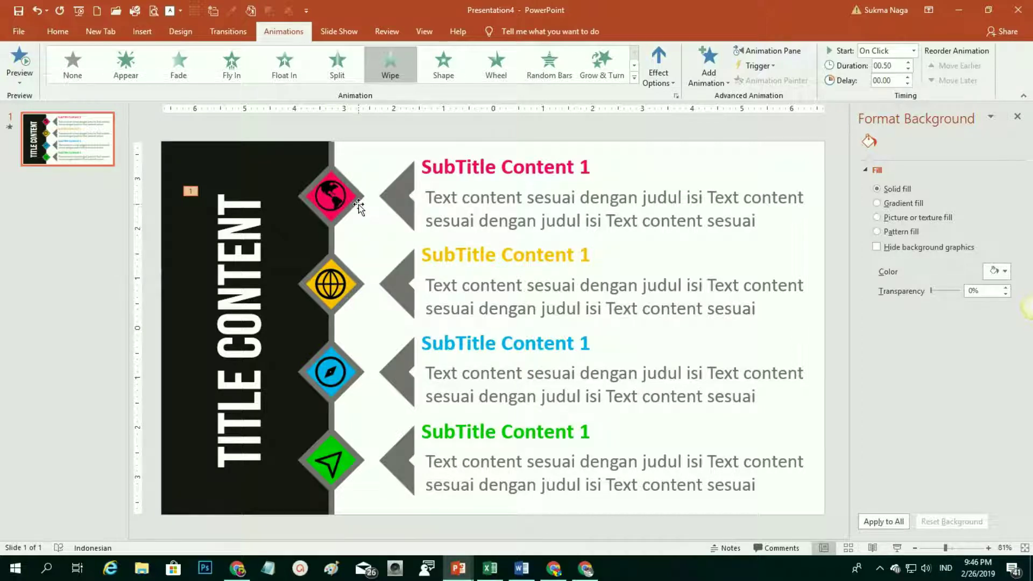
left_click(332, 200)
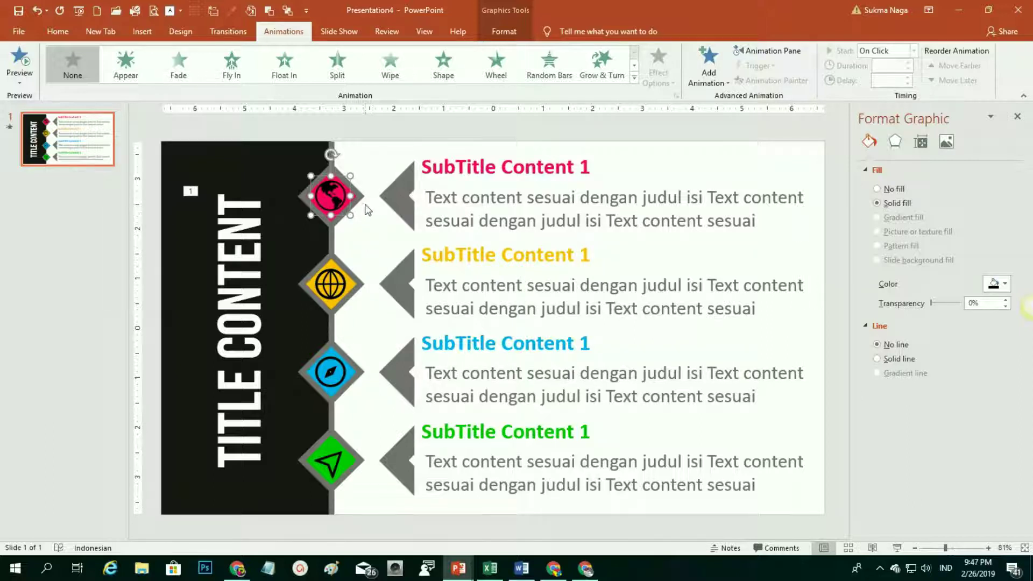
Step: Group the pink, yellow and green diamonds each with its icon
left_click(361, 197, "shift")
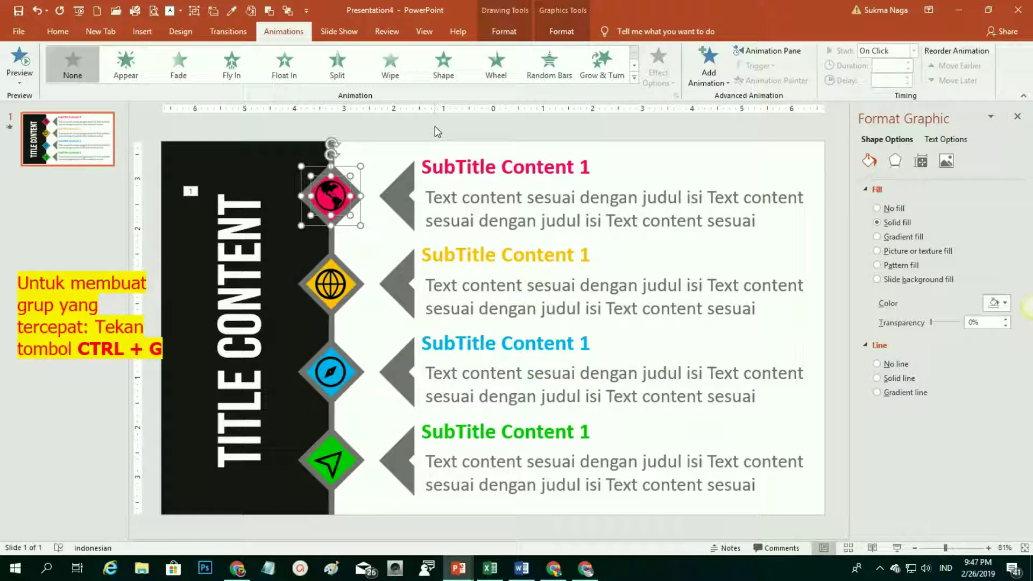
key("ctrl+g")
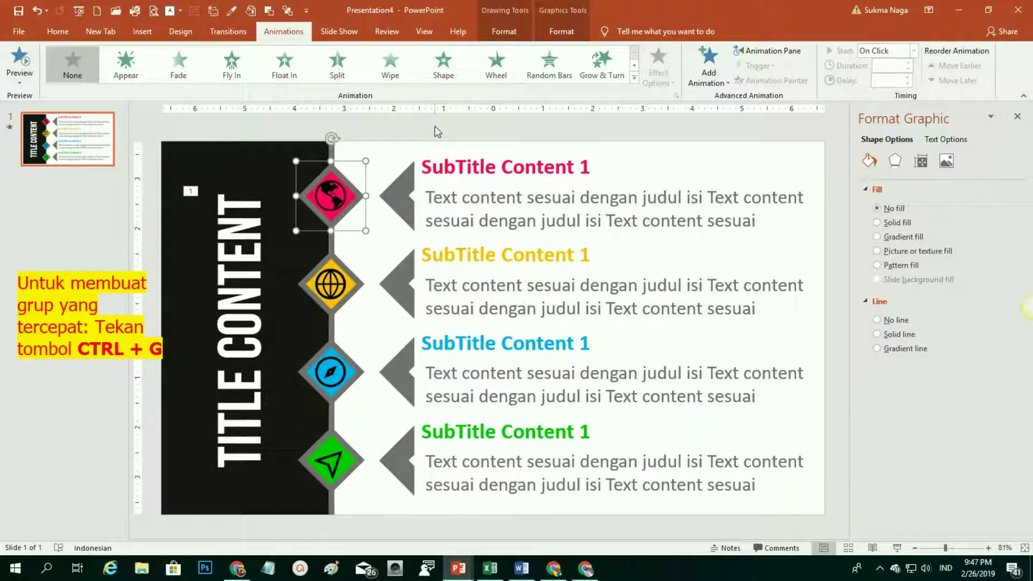
left_click(333, 291)
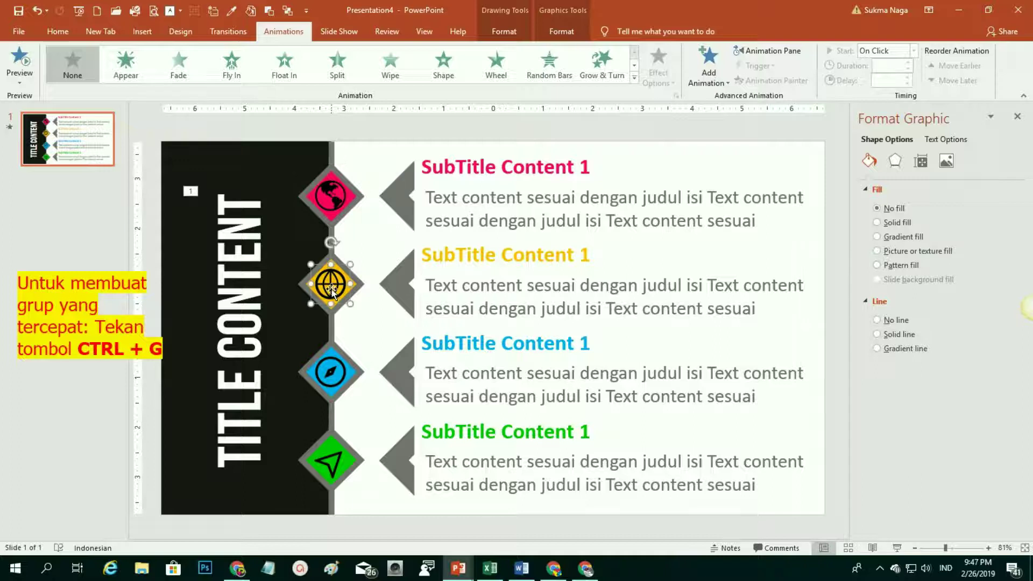
left_click(360, 290, "shift")
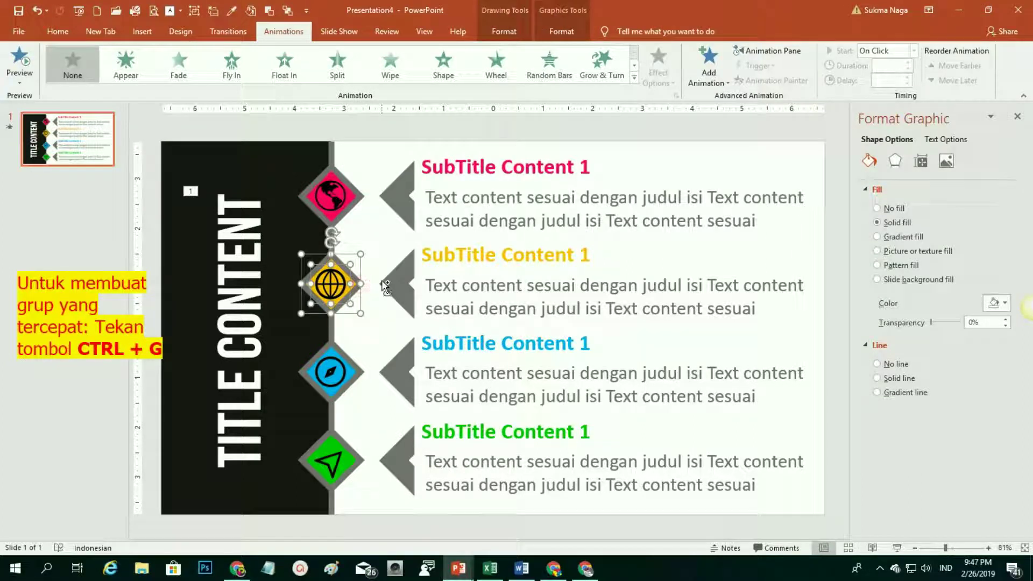
key("ctrl+g")
left_click(331, 371)
left_click(330, 462)
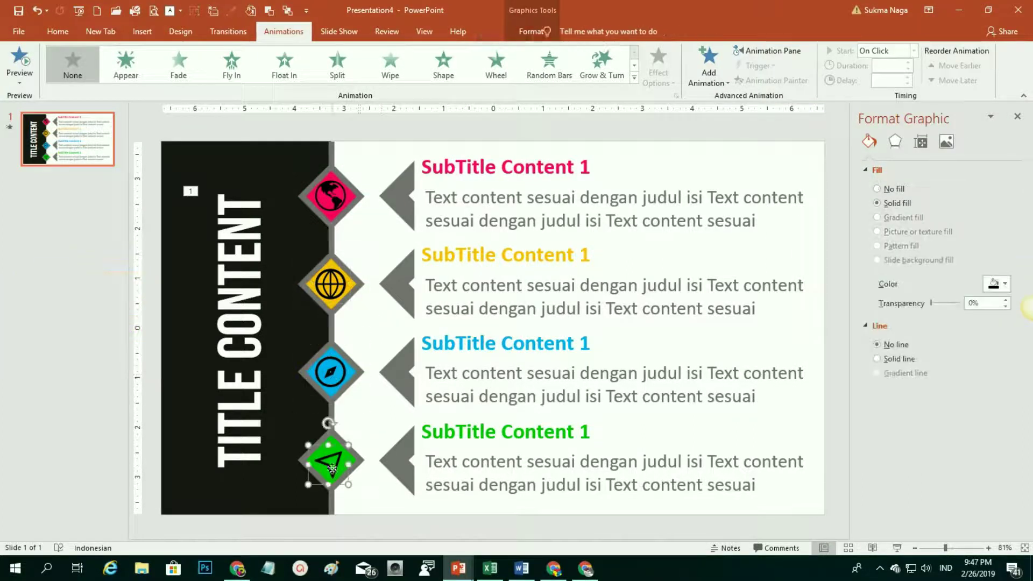
left_click(358, 461, "shift")
key("ctrl+g")
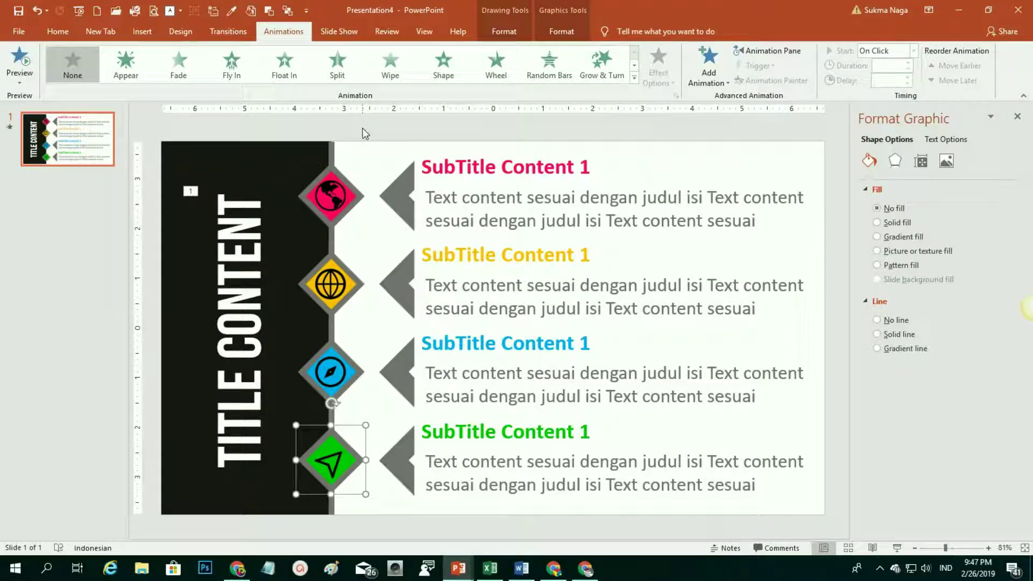
Step: Group the arrow, heading and body text of each of the four subtitle rows
left_click_drag(361, 127, 796, 145)
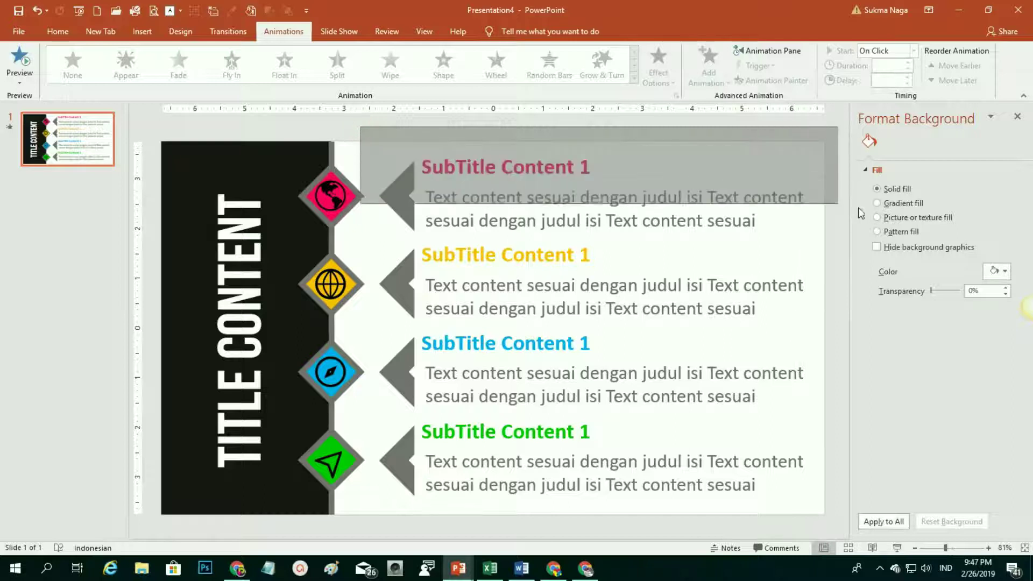
left_click_drag(796, 145, 864, 253)
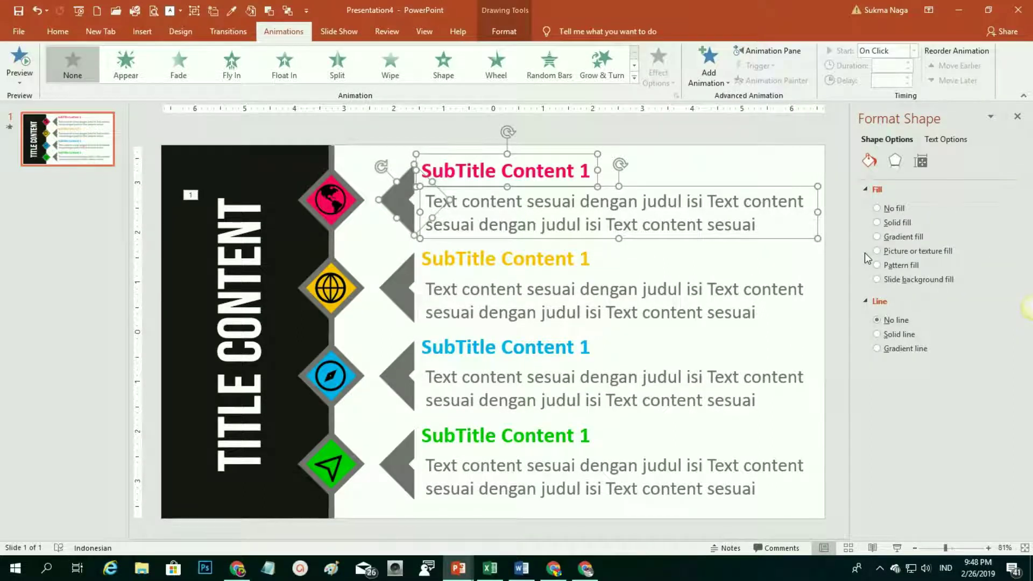
key("ctrl+g")
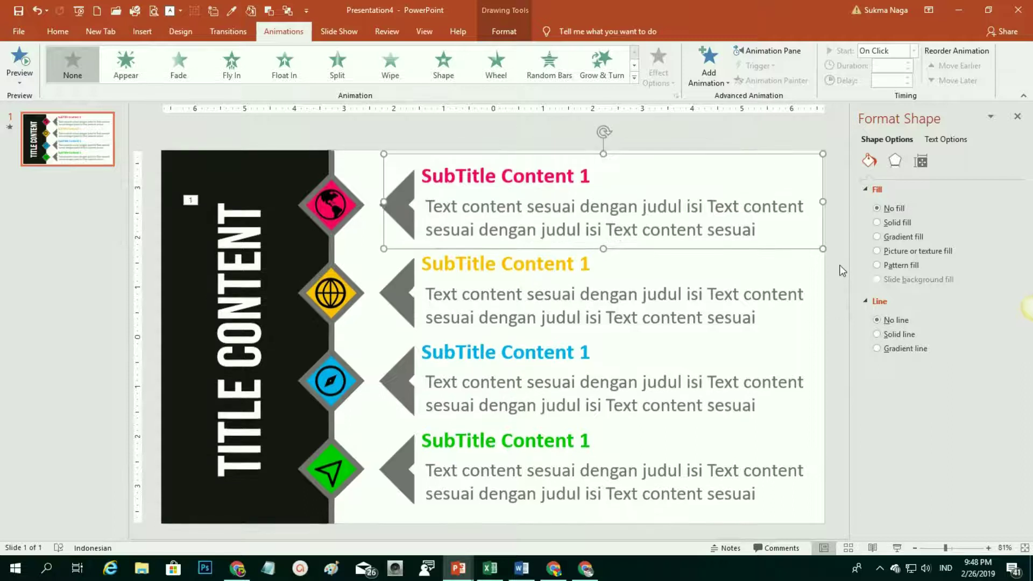
left_click(844, 272)
scroll(844, 272, "down", 1)
left_click_drag(837, 234, 348, 347)
key("ctrl+g")
scroll(835, 300, "down", 1)
mouse_move(835, 300)
left_mouse_down()
mouse_move(625, 454)
mouse_move(307, 414)
left_mouse_up()
key("ctrl+g")
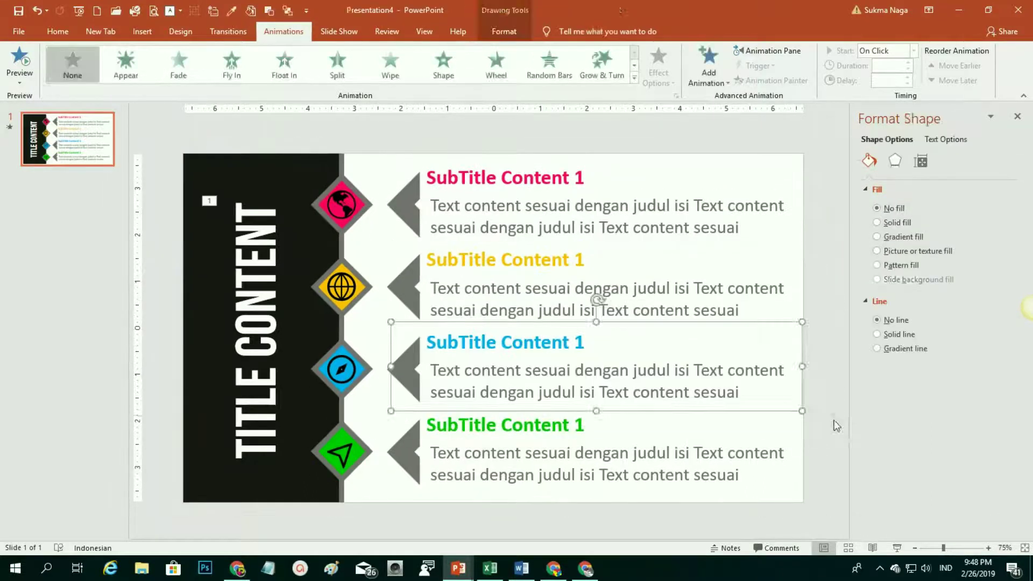
left_click_drag(835, 392, 547, 531)
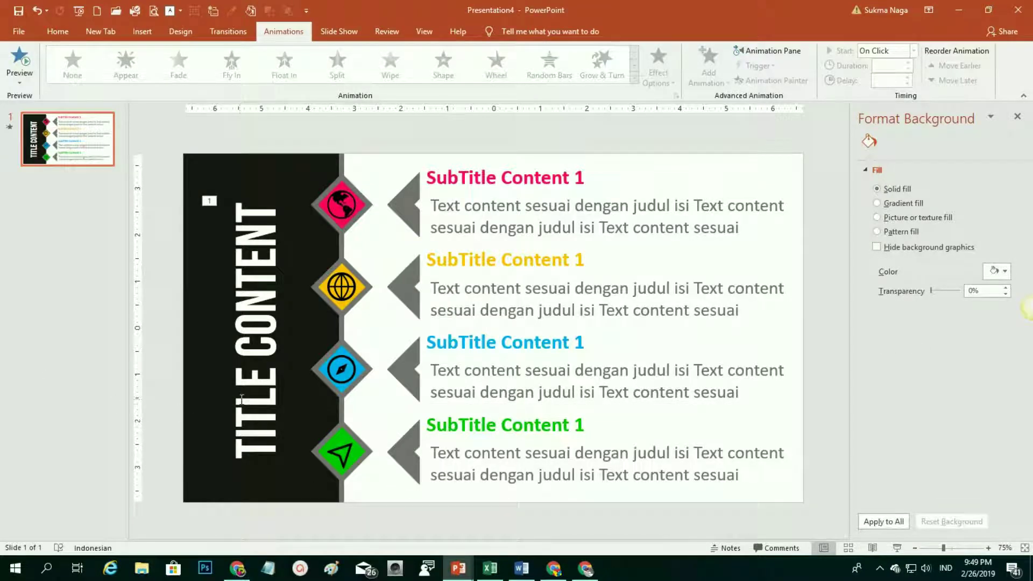
Step: Animate the pink globe diamond with a Shape entrance using Diamond shape and Out direction
left_click(341, 213)
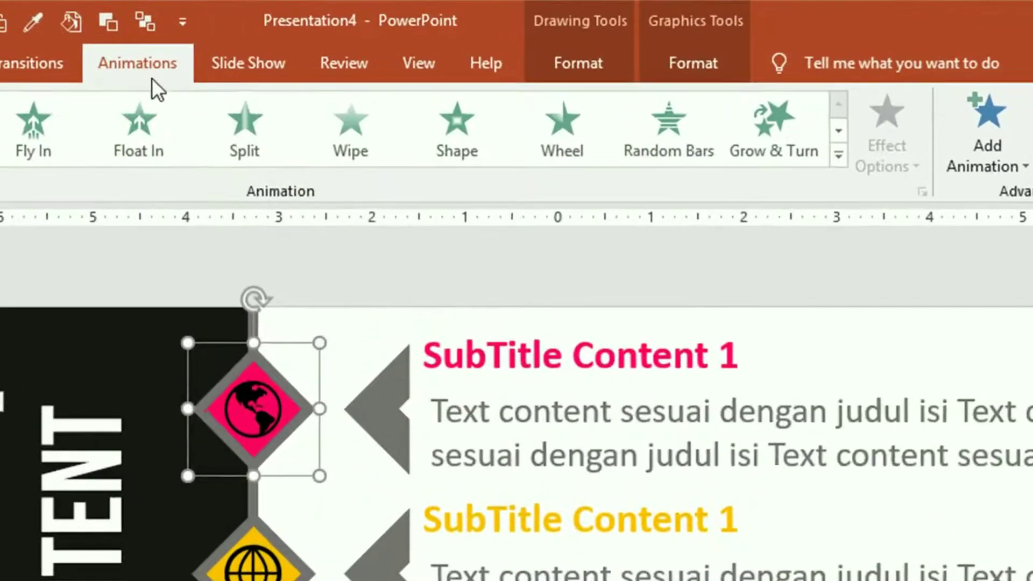
left_click(460, 130)
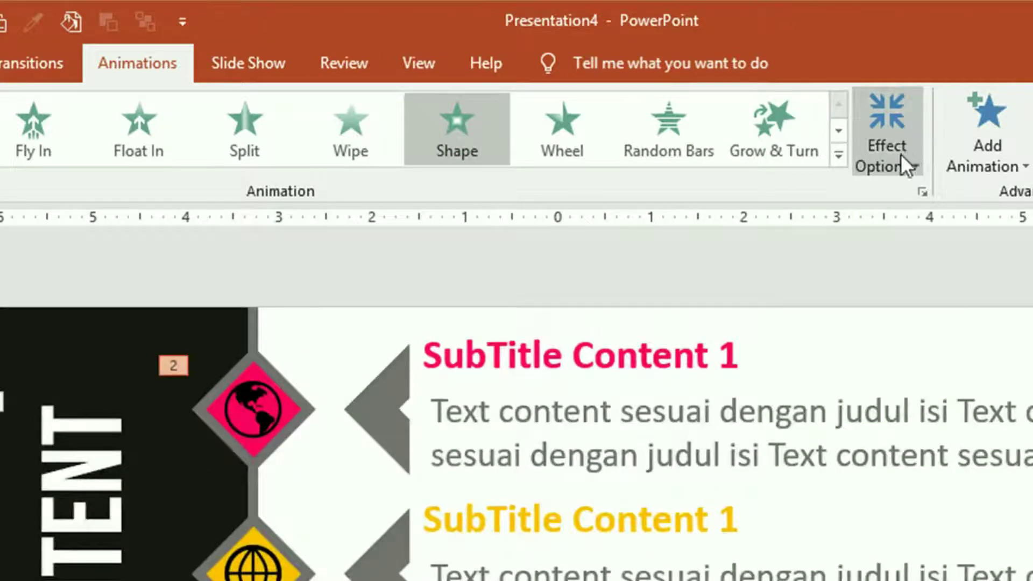
left_click(915, 161)
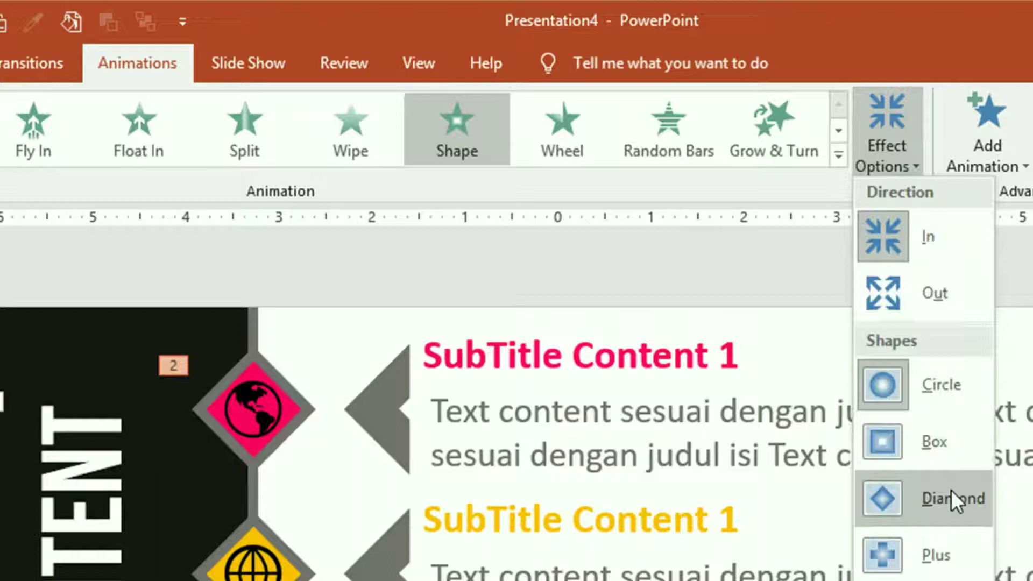
left_click(951, 512)
left_click(917, 166)
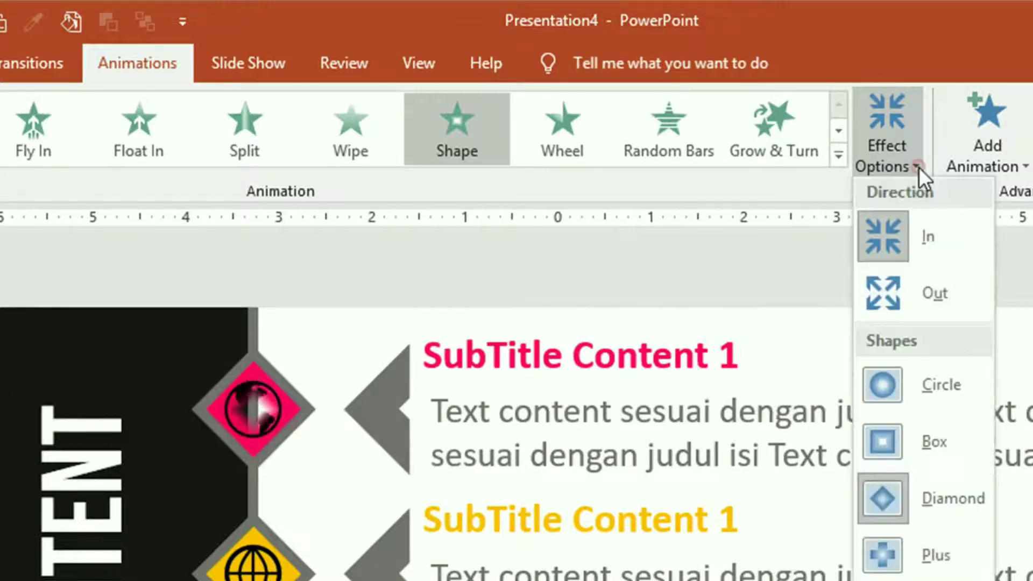
left_click(945, 300)
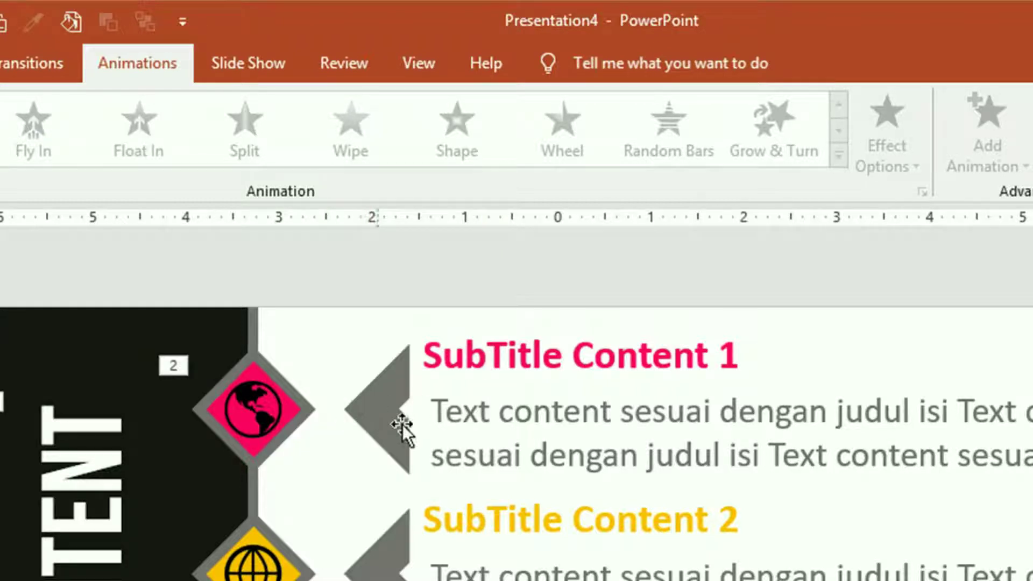
Step: Give the SubTitle Content 1 row group a Wipe entrance from the left as animation 3
left_click(558, 428)
left_click(350, 340)
left_click(350, 340)
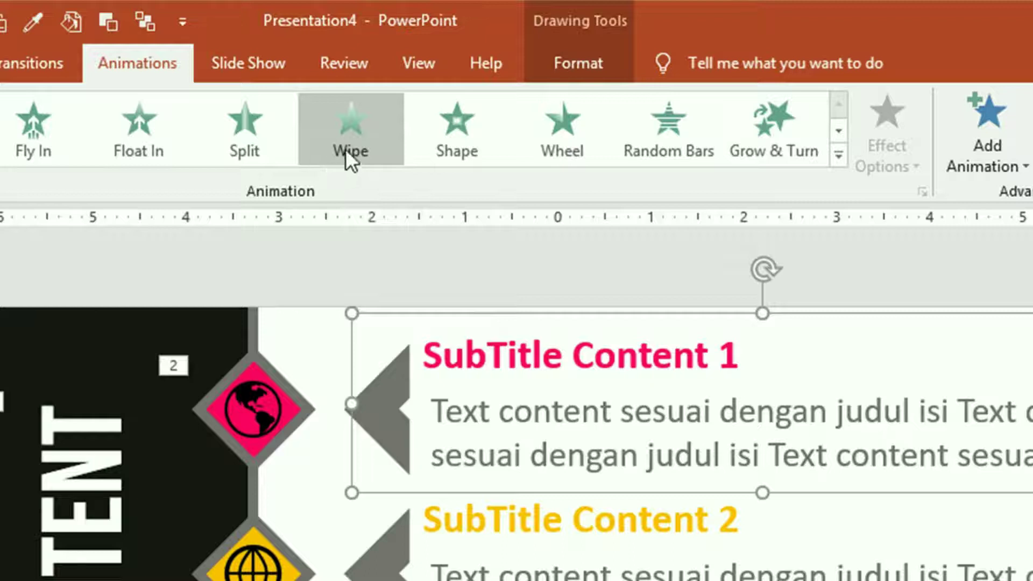
left_click(350, 121)
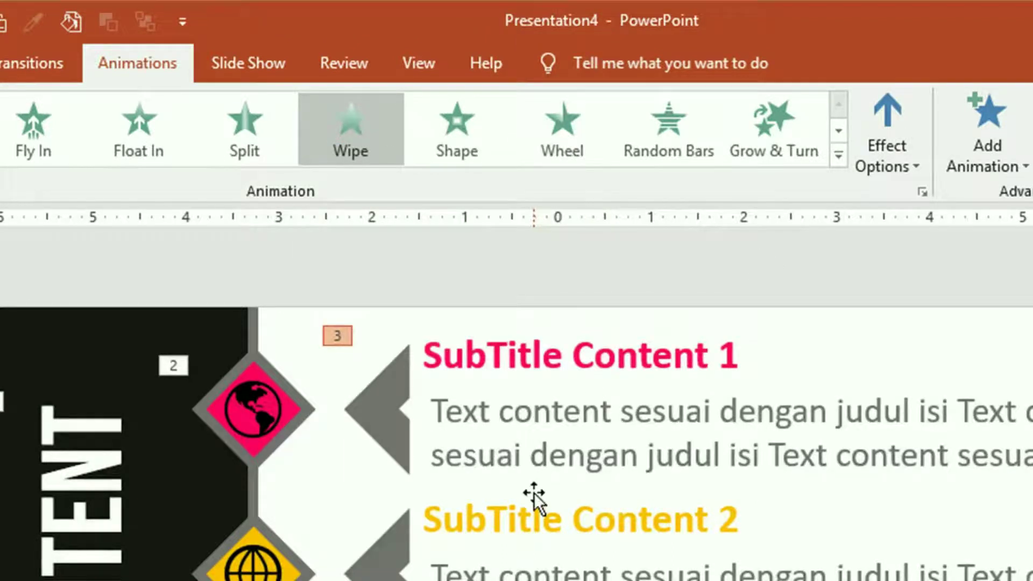
left_click(917, 164)
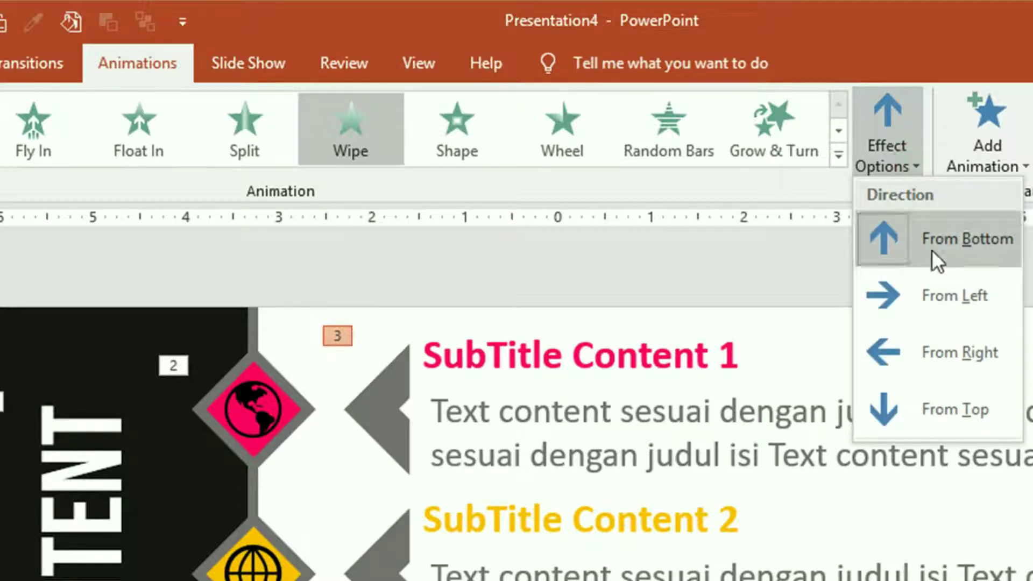
left_click(936, 296)
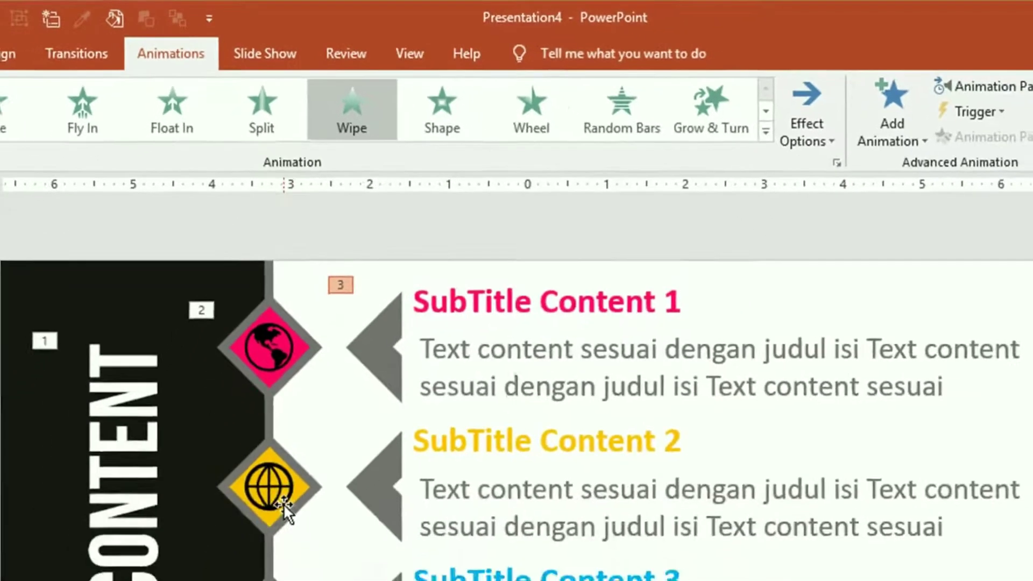
Step: Give the yellow globe diamond a Shape entrance using a diamond shape expanding out
left_click(284, 498)
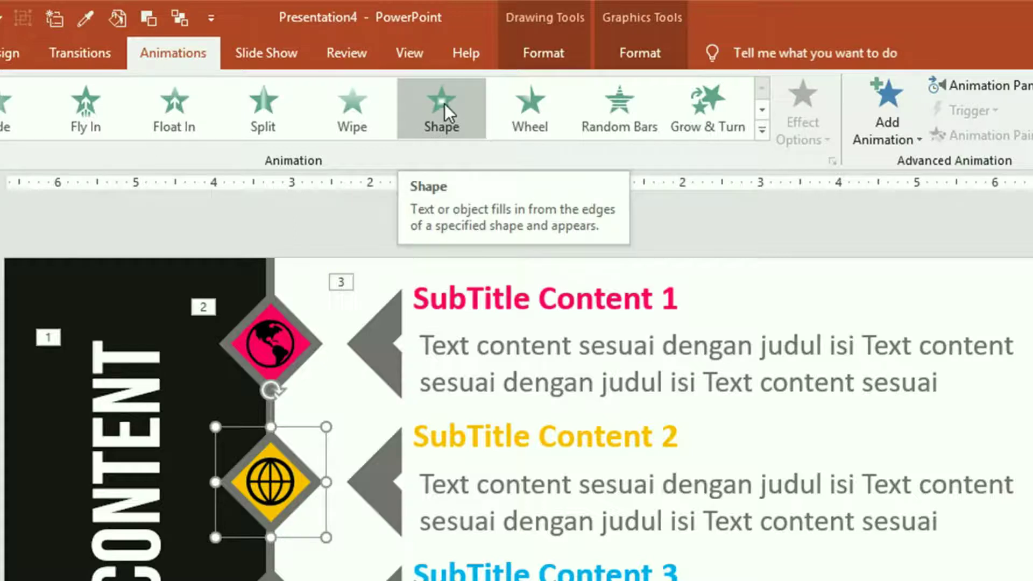
left_click(444, 102)
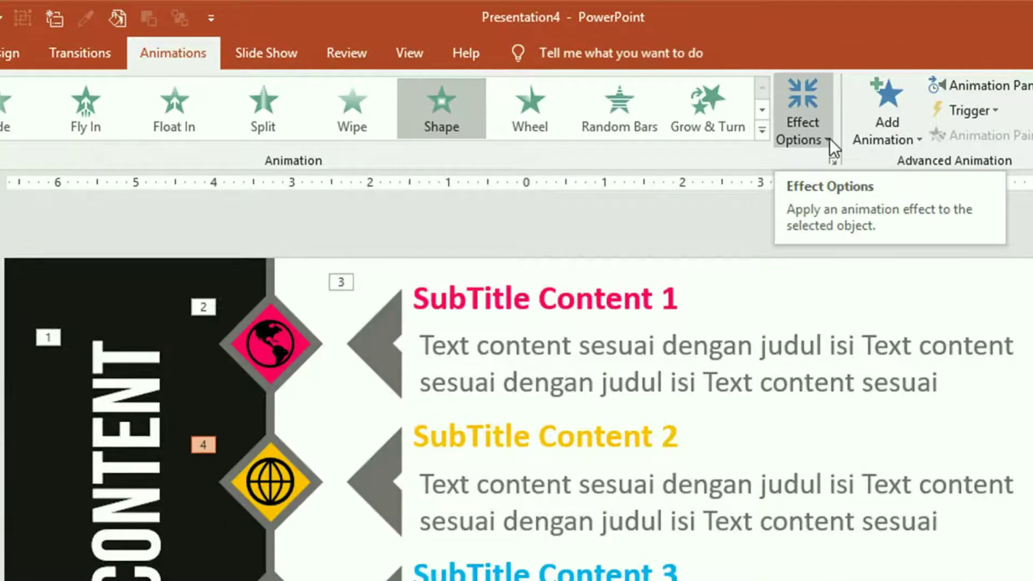
left_click(829, 134)
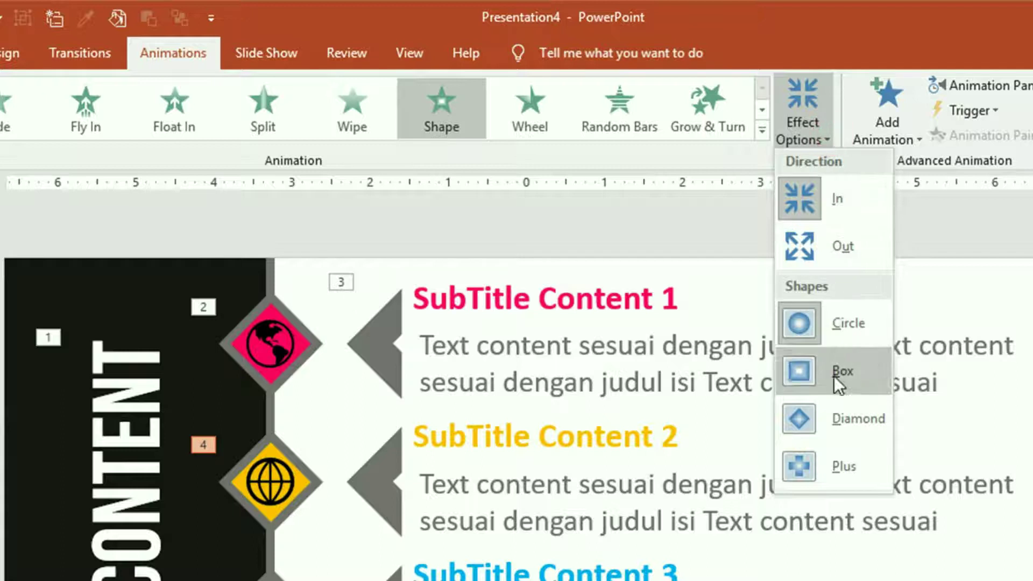
left_click(853, 420)
left_click(827, 137)
left_click(832, 246)
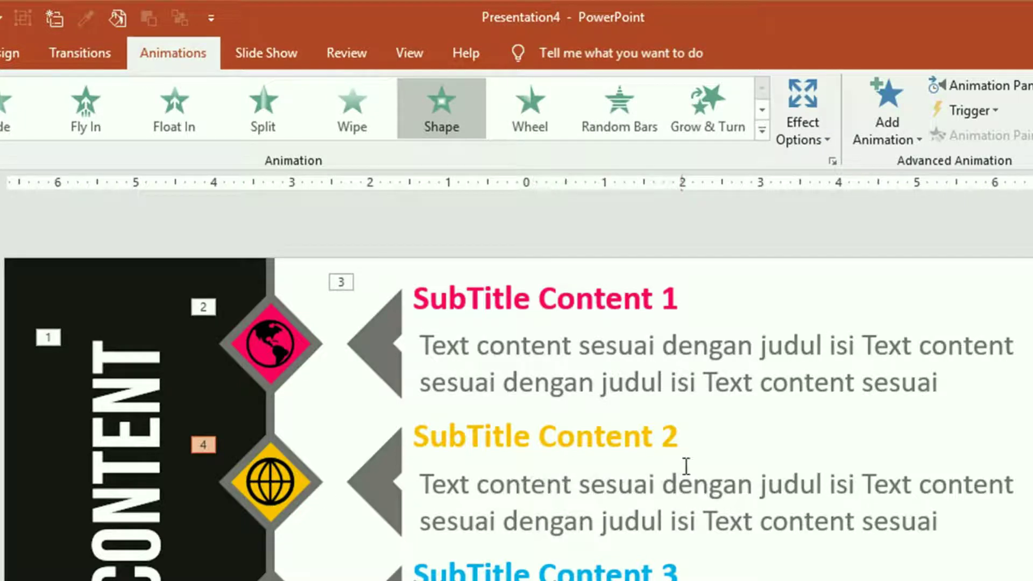
Step: Give the SubTitle Content 2 row a Wipe entrance coming in from the left
left_click(528, 469)
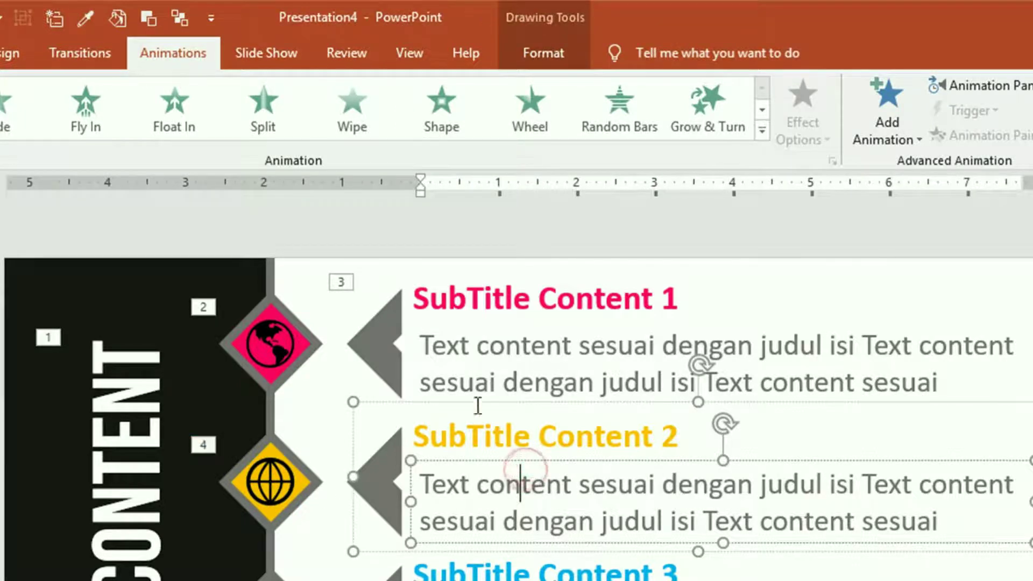
left_click(353, 99)
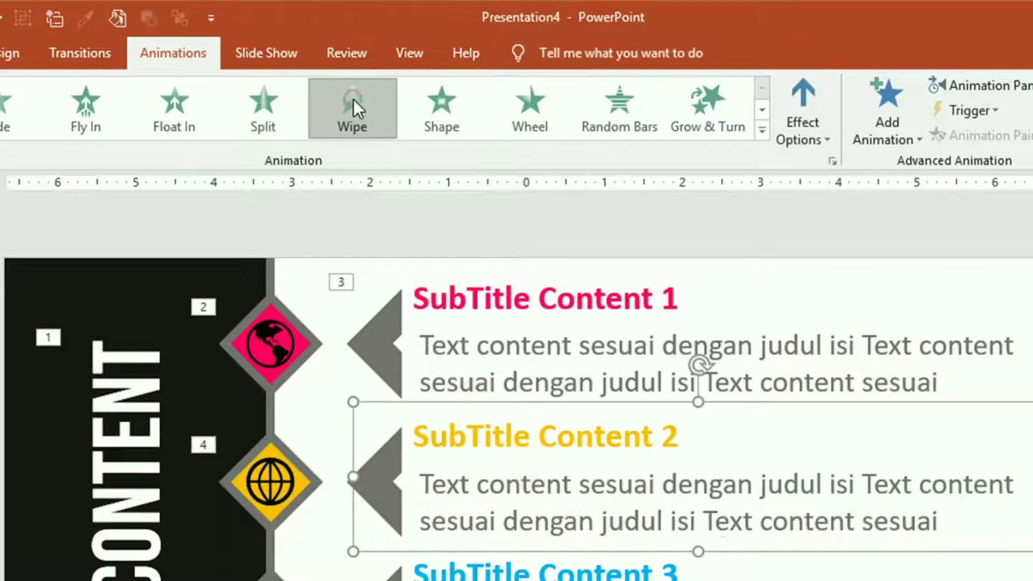
left_click(831, 138)
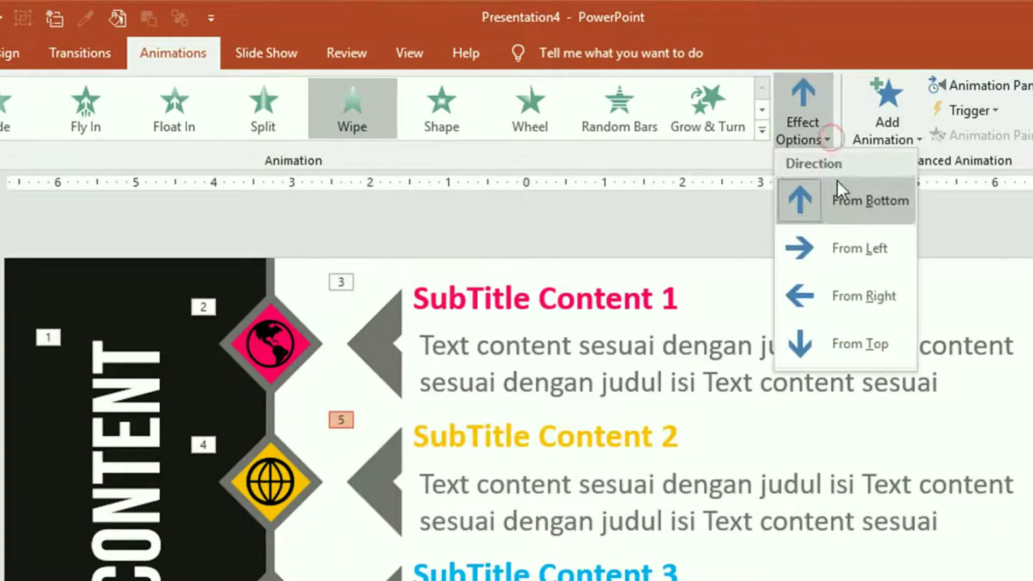
left_click(837, 254)
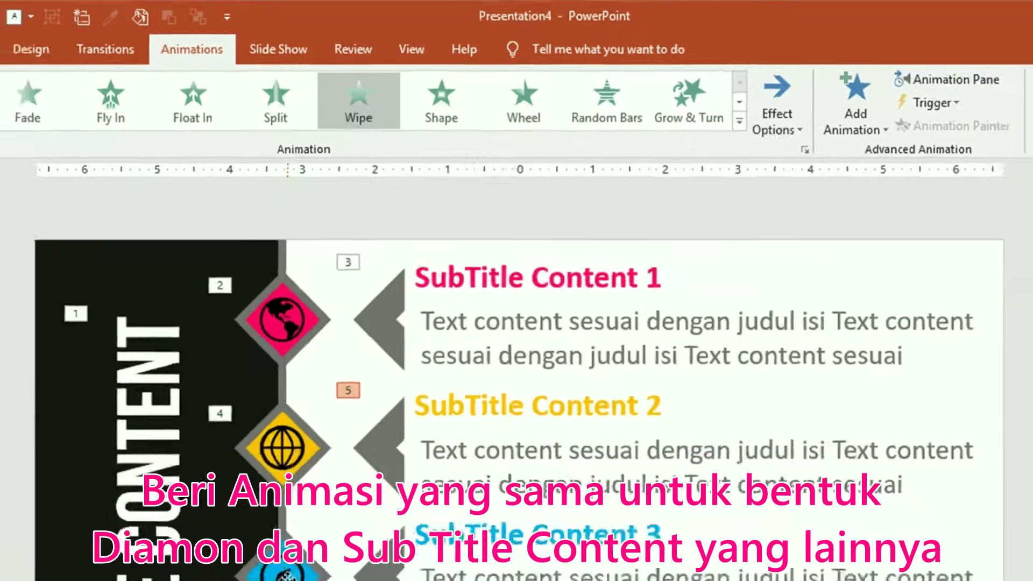
left_click(341, 369)
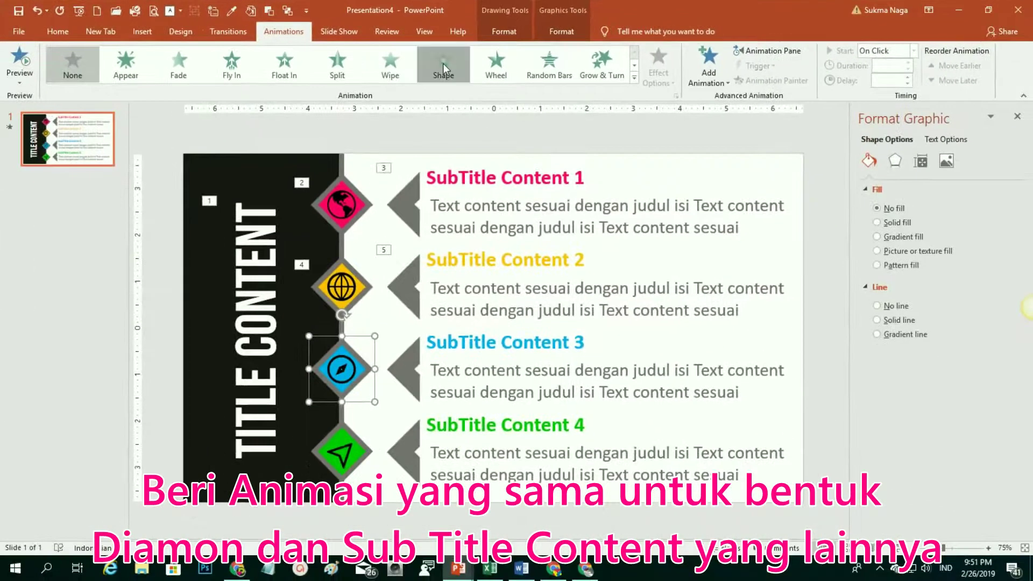
Step: Apply Shape to the blue diamond and a left Wipe to its row, then show the Animation Pane
left_click(443, 63)
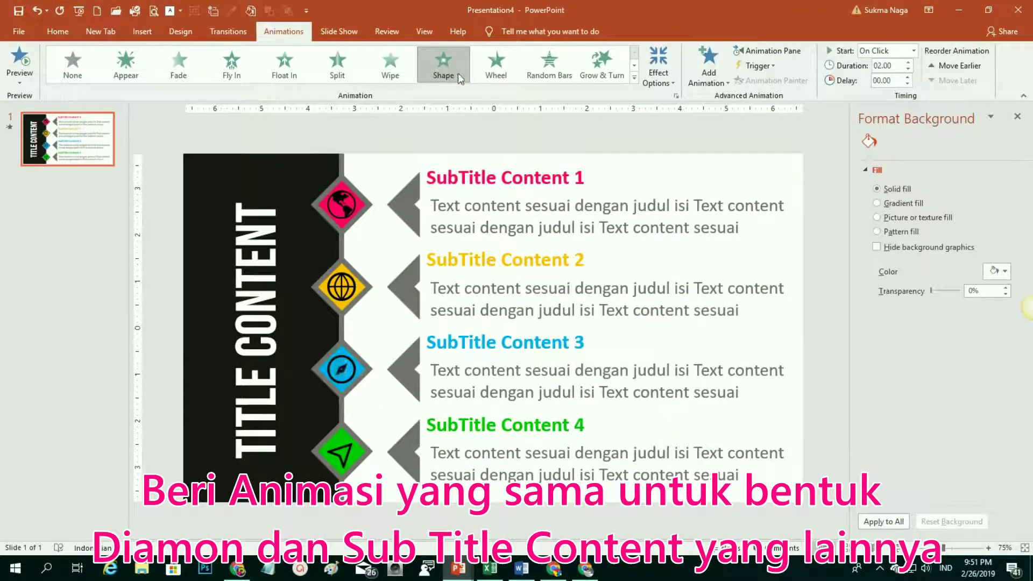
left_click(677, 154)
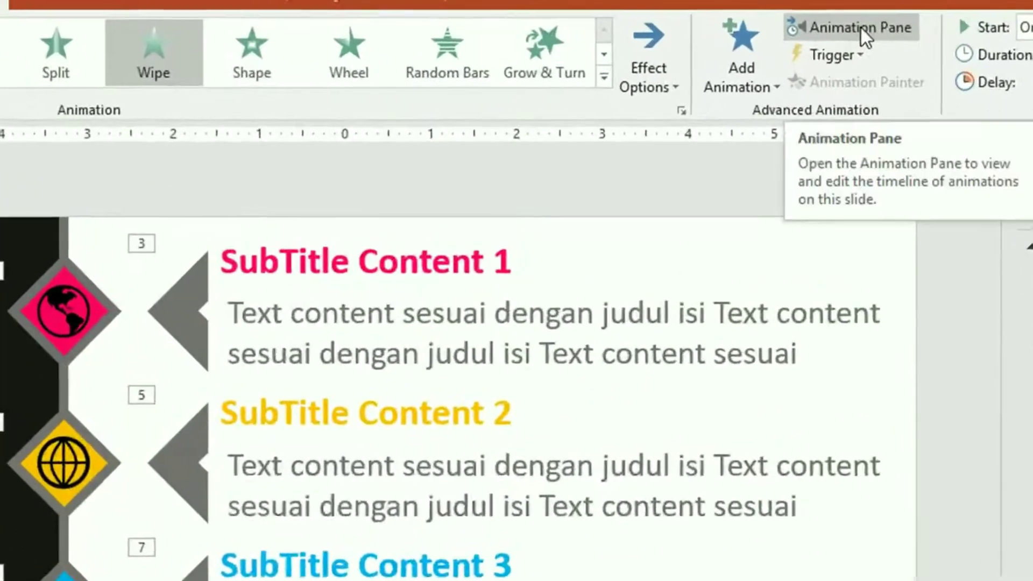
left_click(861, 28)
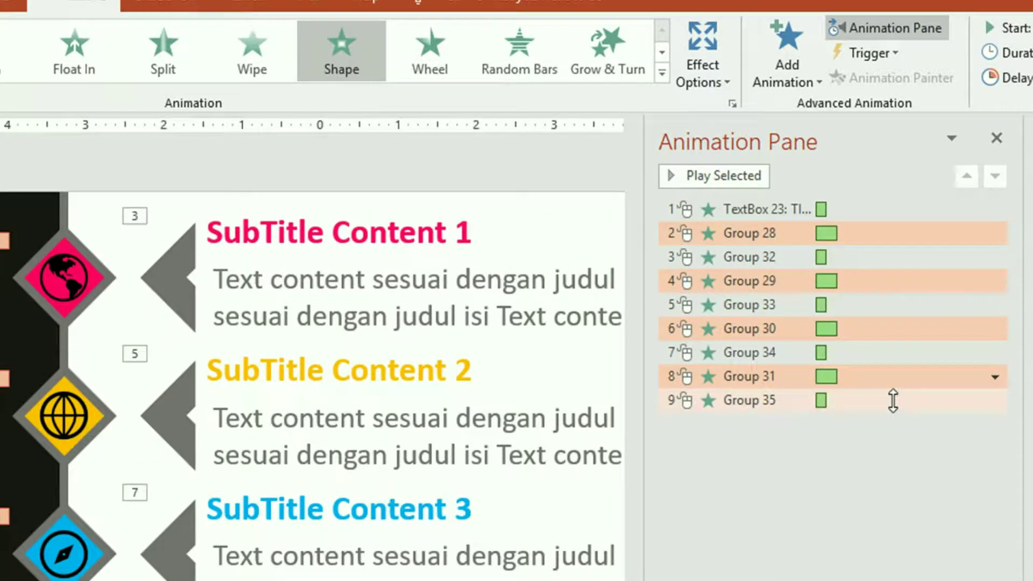
left_click(893, 400)
left_click(895, 355, "shift")
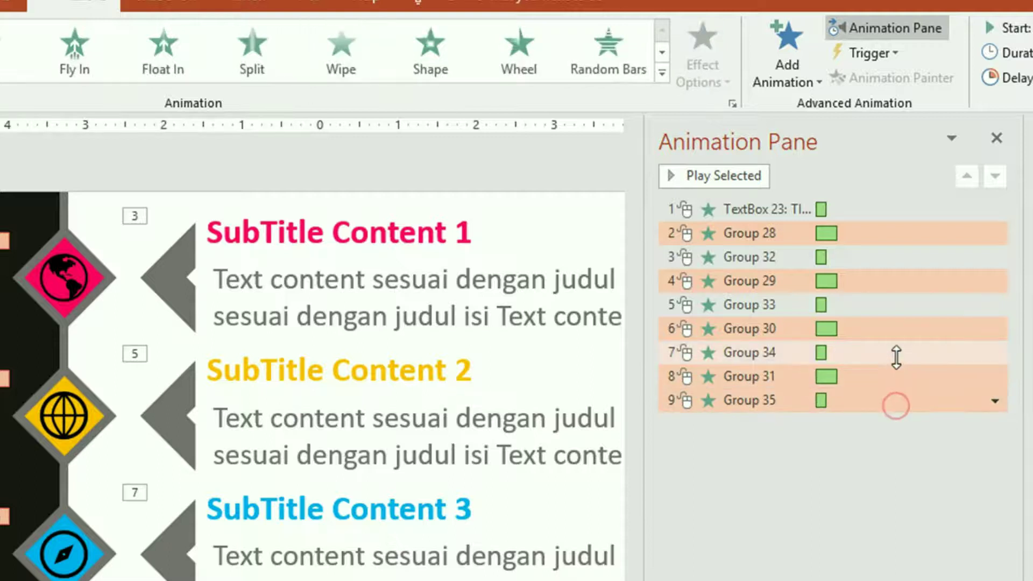
left_click(895, 305, "ctrl")
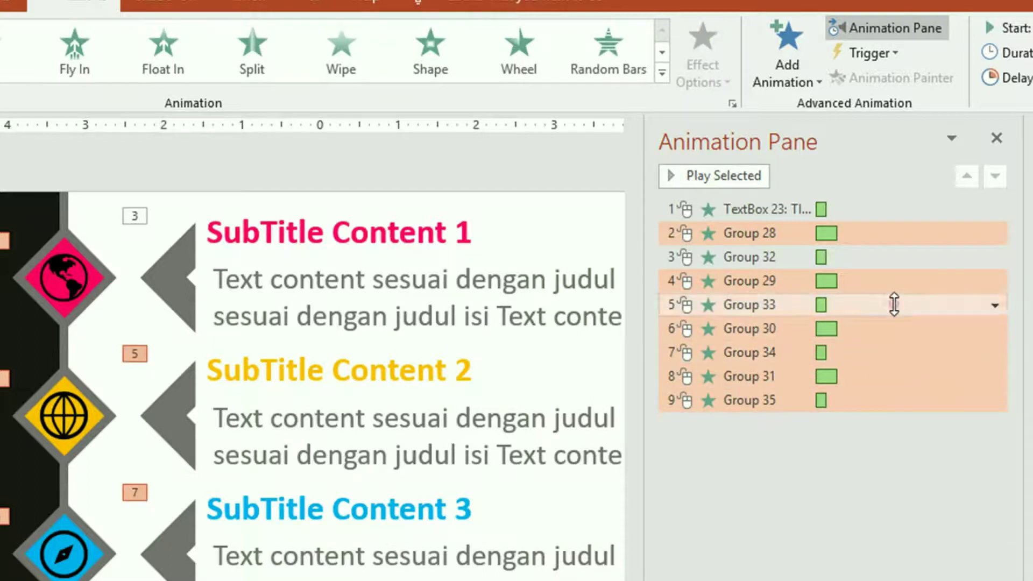
left_click(891, 256, "ctrl")
left_click(883, 207, "ctrl")
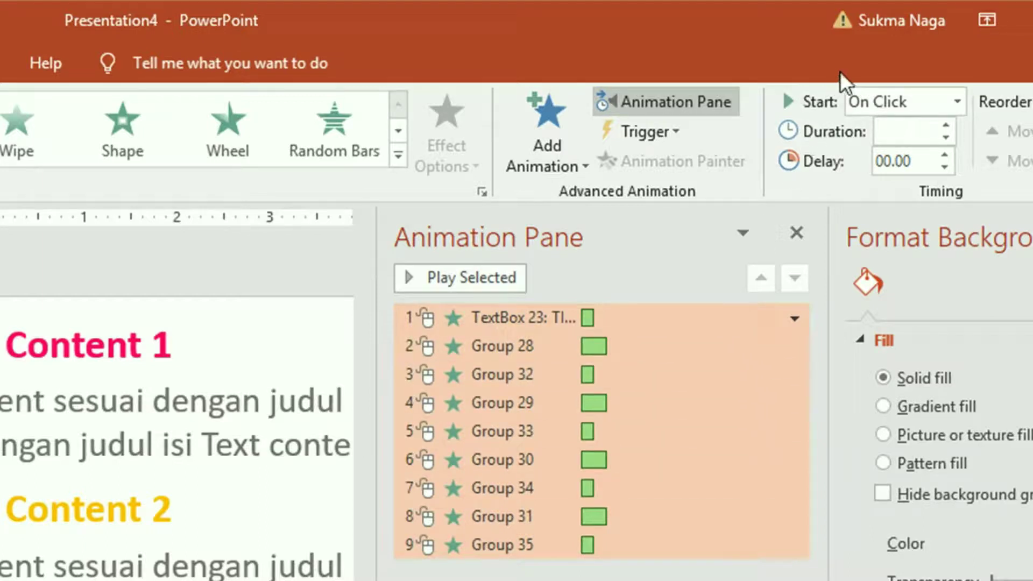
left_click(957, 101)
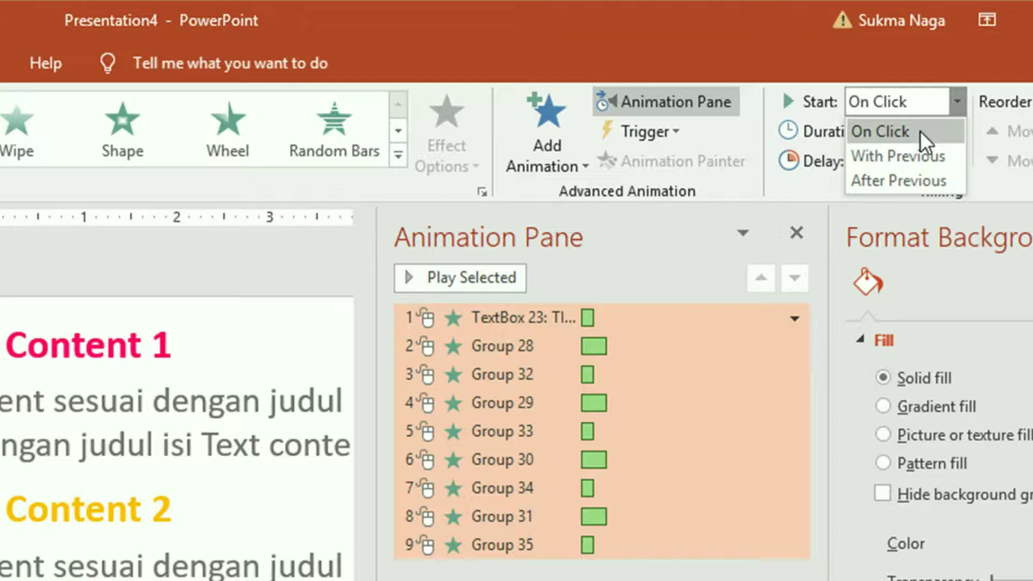
left_click(920, 131)
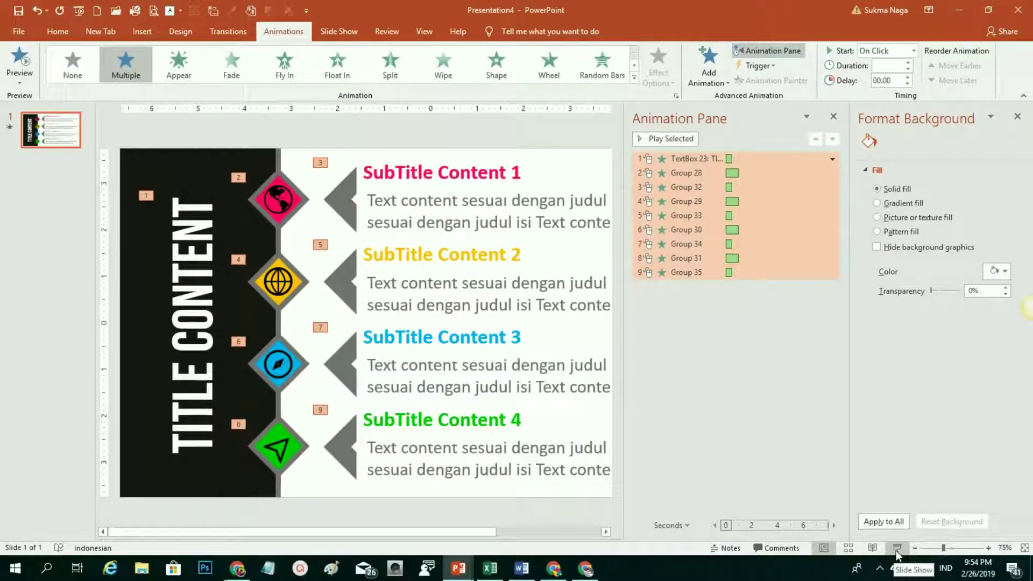
left_click(896, 551)
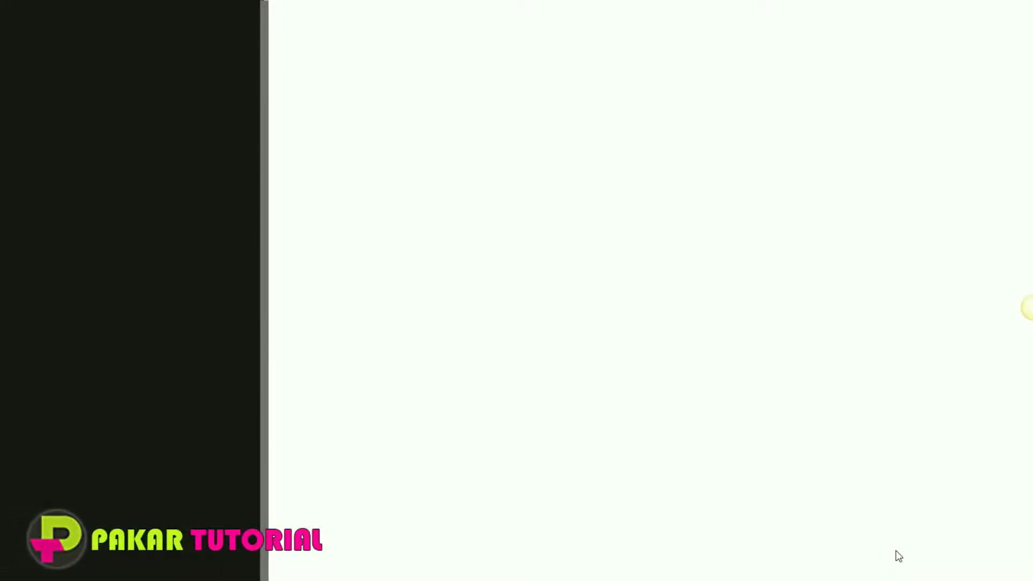
left_click(896, 551)
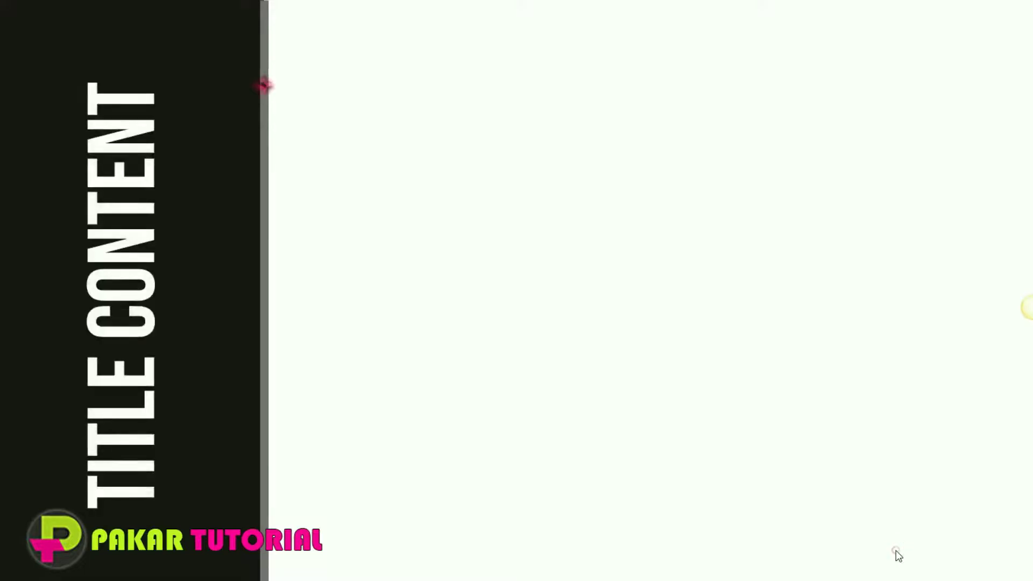
left_click(896, 551)
left_click(896, 550)
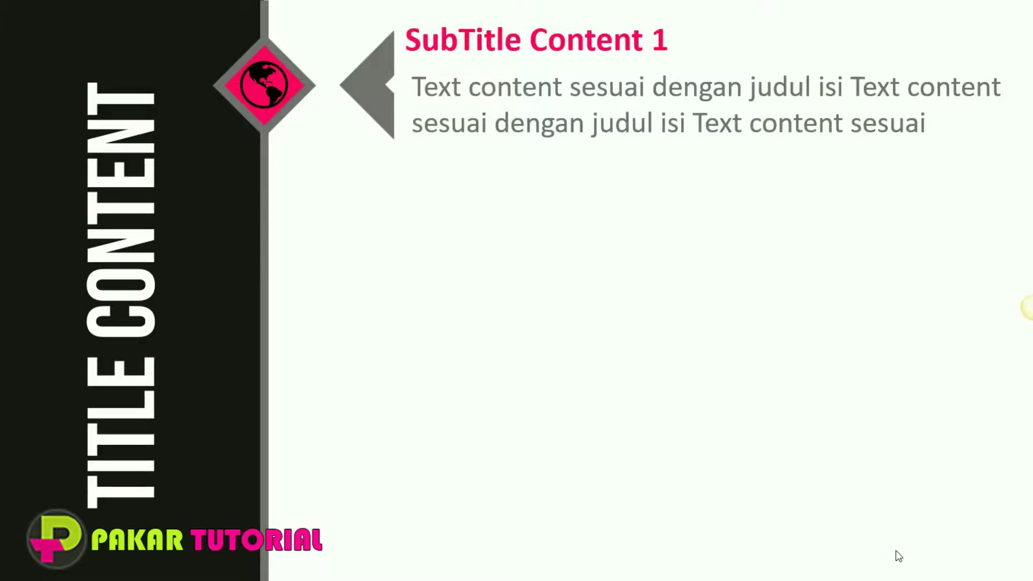
left_click(896, 551)
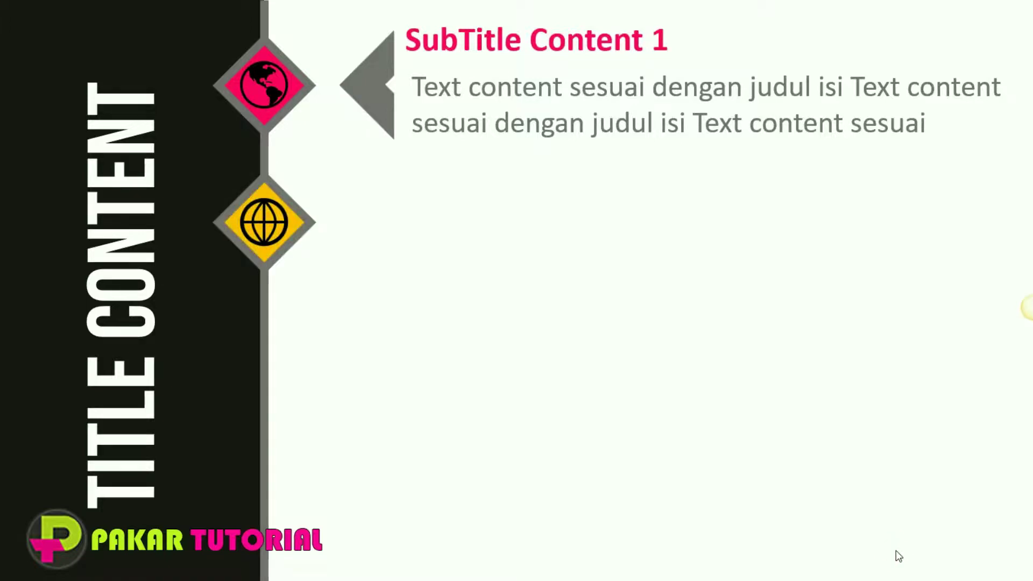
left_click(896, 551)
left_click(896, 550)
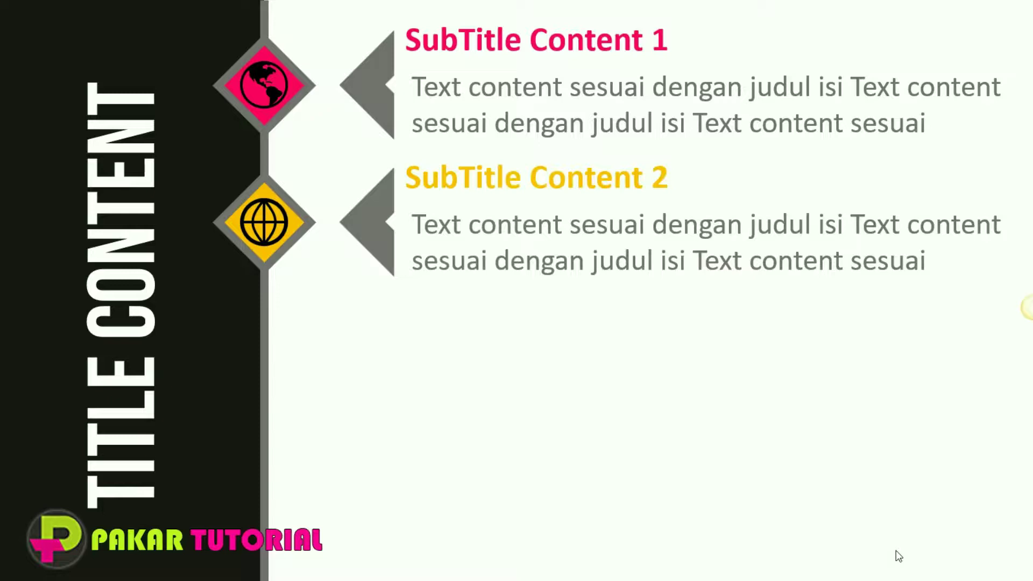
left_click(896, 551)
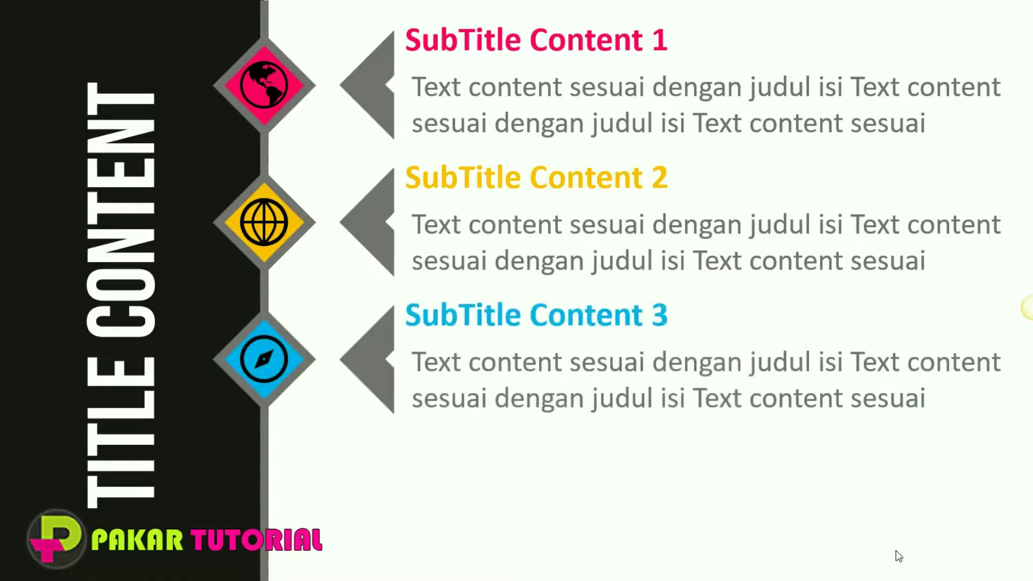
left_click(896, 550)
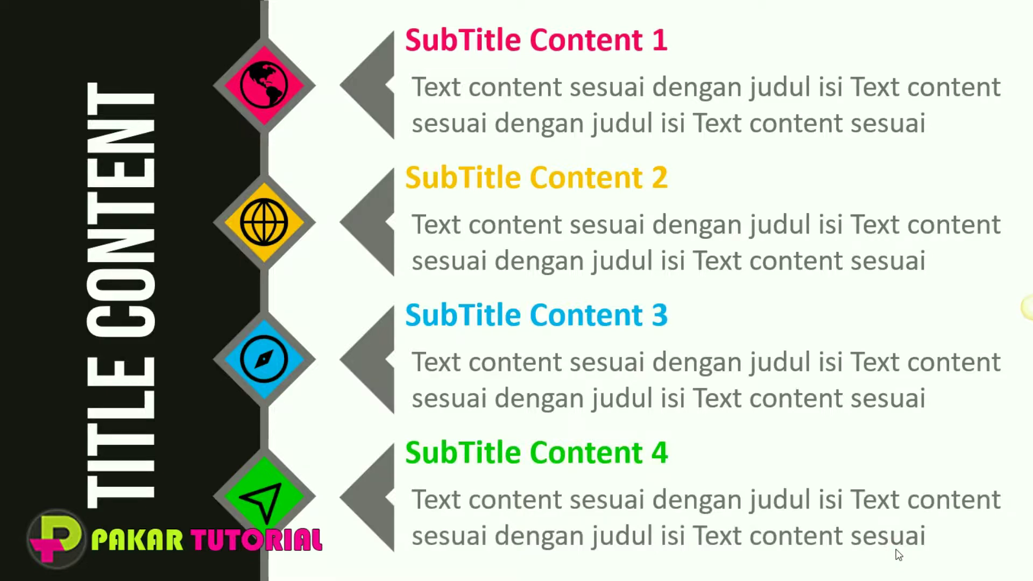
key("Escape")
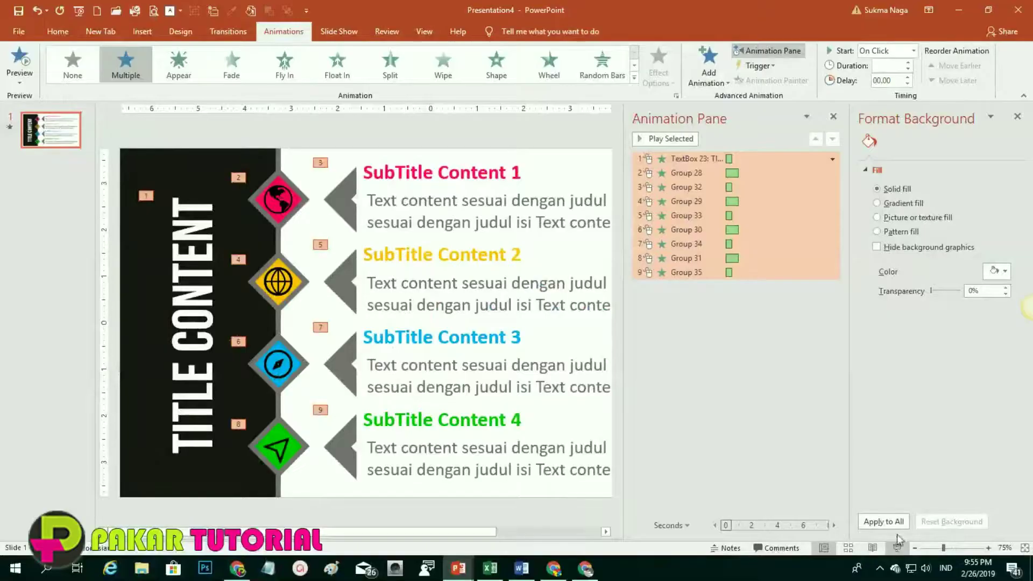
Step: Set all nine animations to start With Previous, test the show, then switch to After Previous
left_click(913, 51)
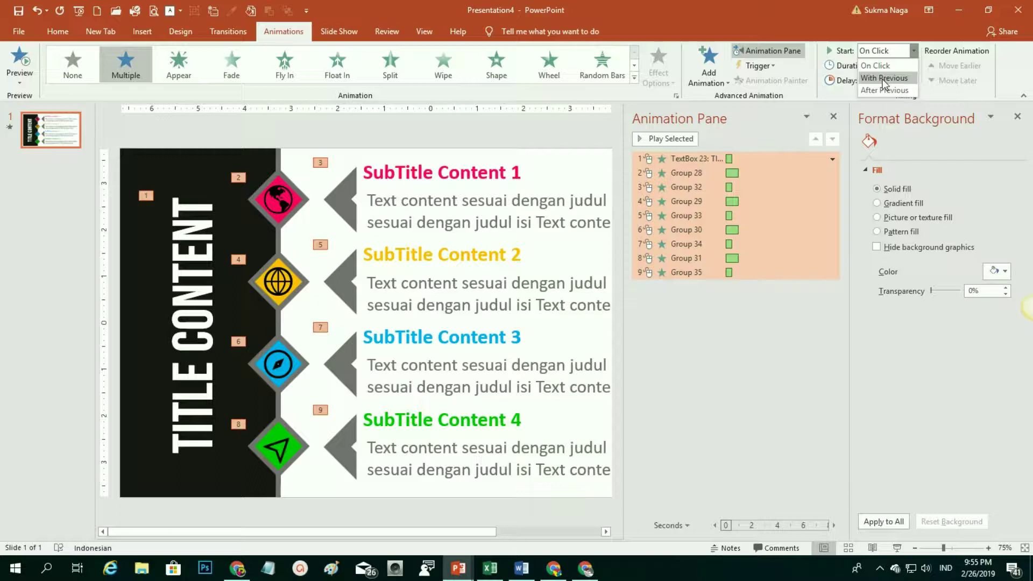
left_click(883, 78)
left_click(896, 548)
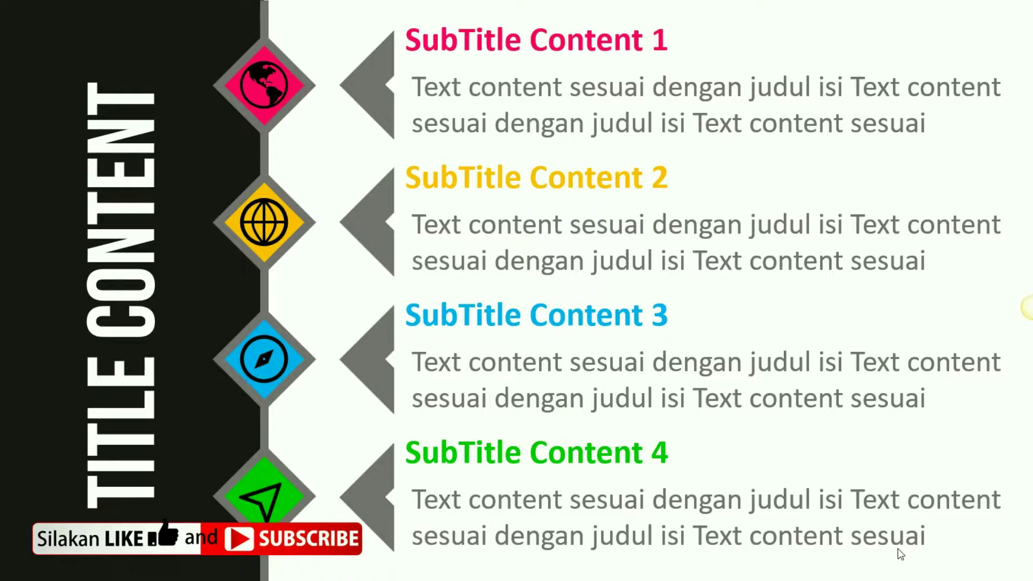
key("Escape")
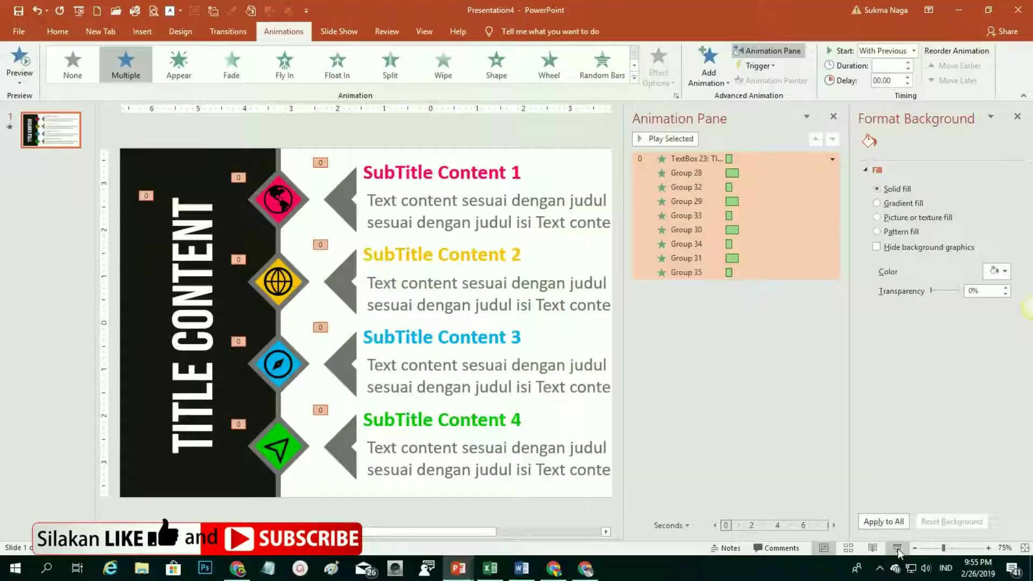
left_click(914, 51)
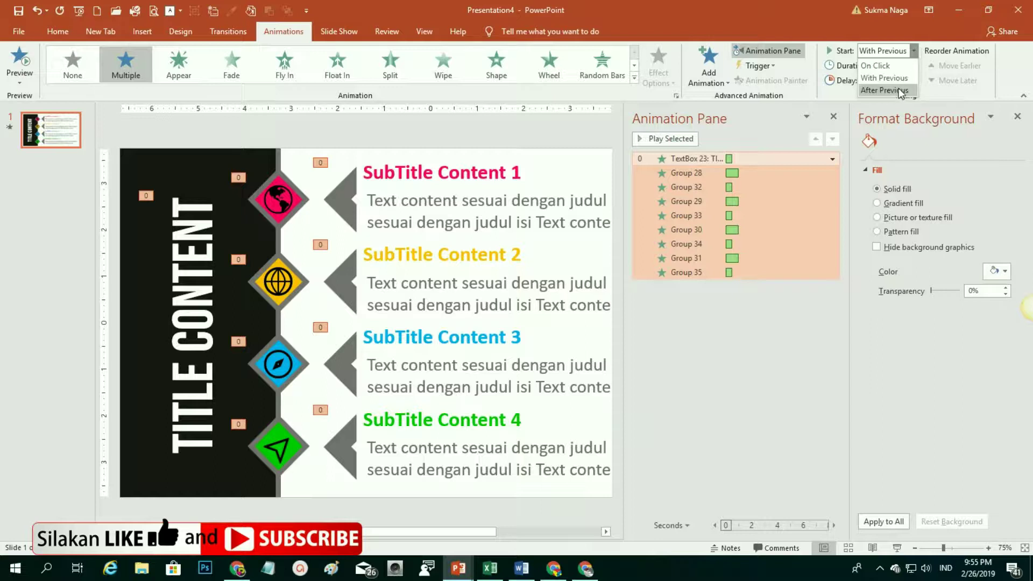
left_click(901, 92)
Step: Run the slide show to watch the full automatic animation sequence, then end it
left_click(896, 548)
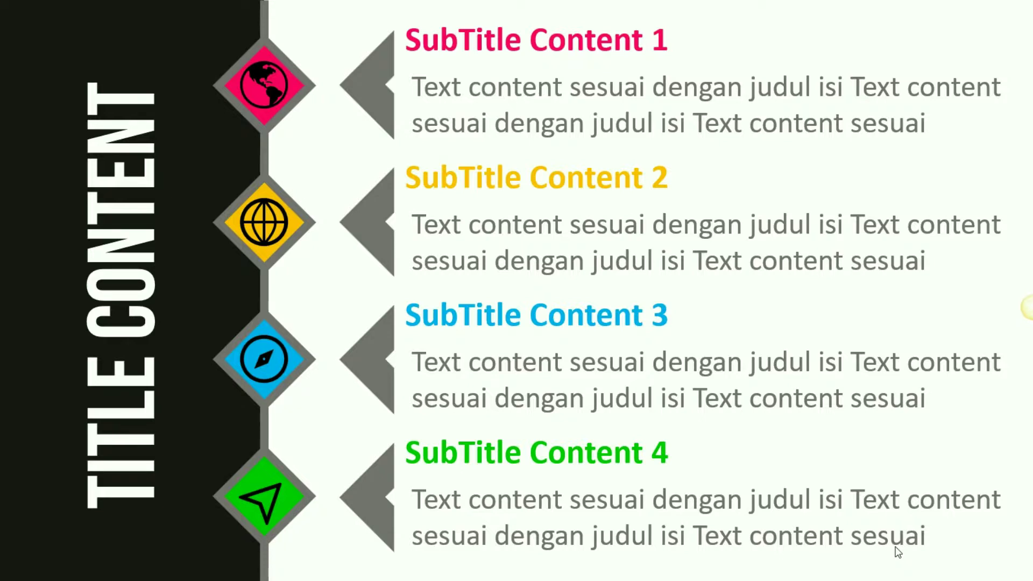
left_click(895, 547)
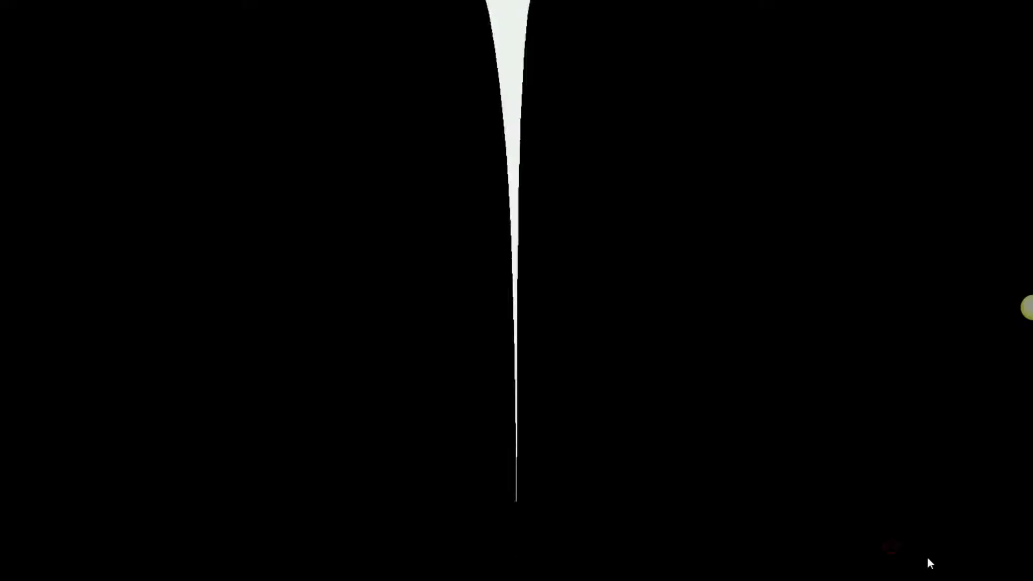